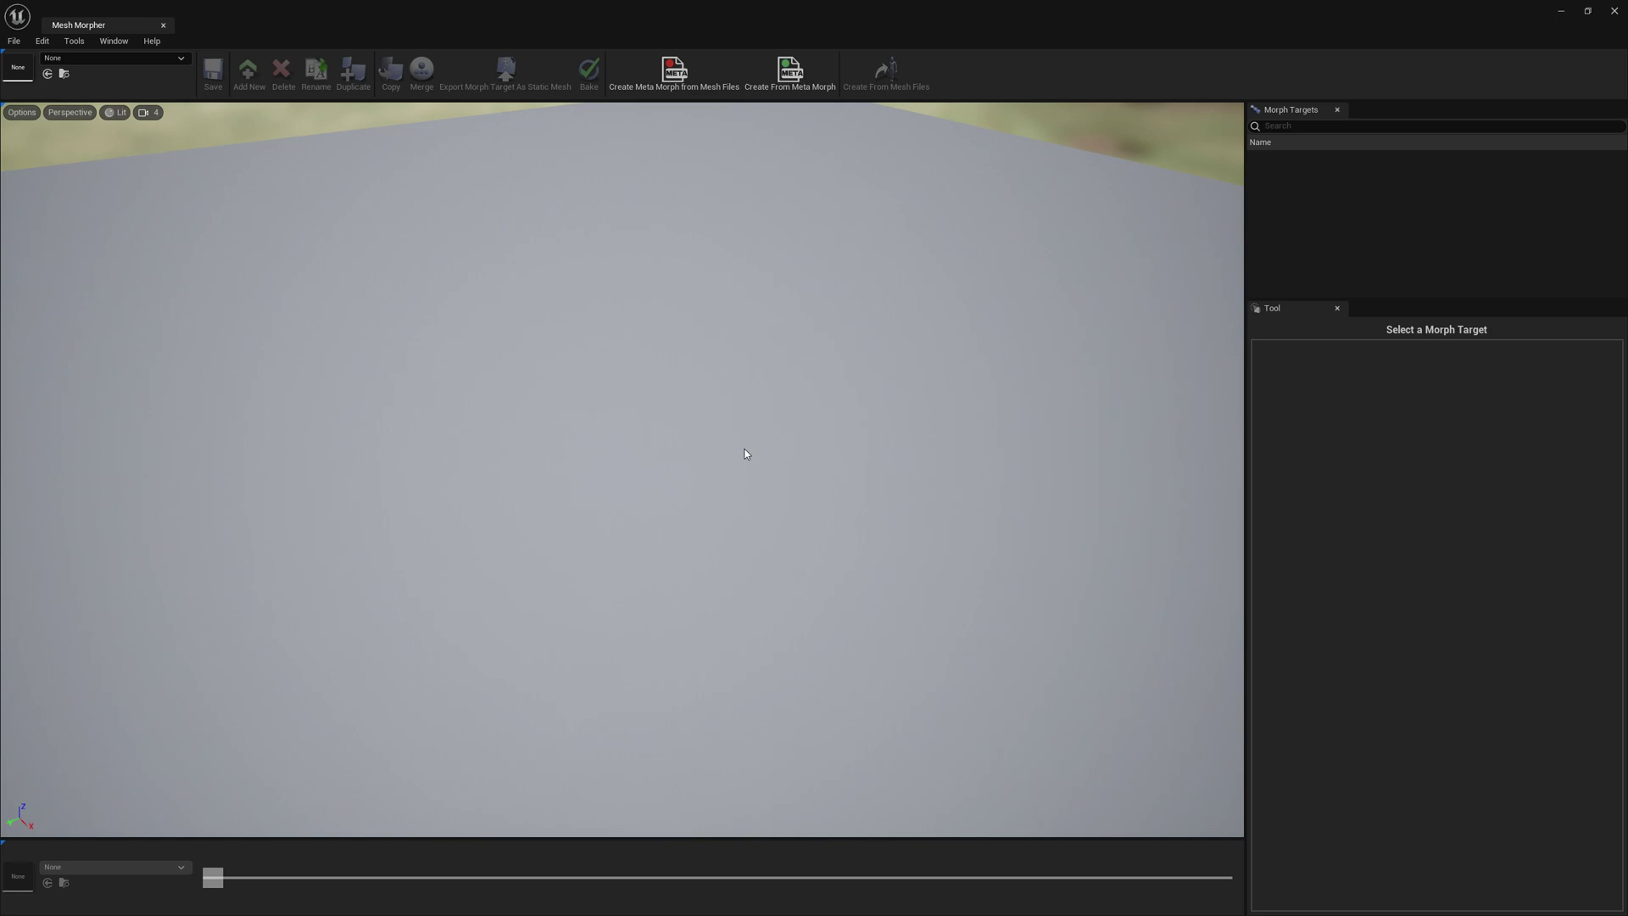
Load the m_tal_nrw_top_hoodie skeletal mesh as the mesh to morph
{"action": "left_click", "coordinate": [119, 58]}
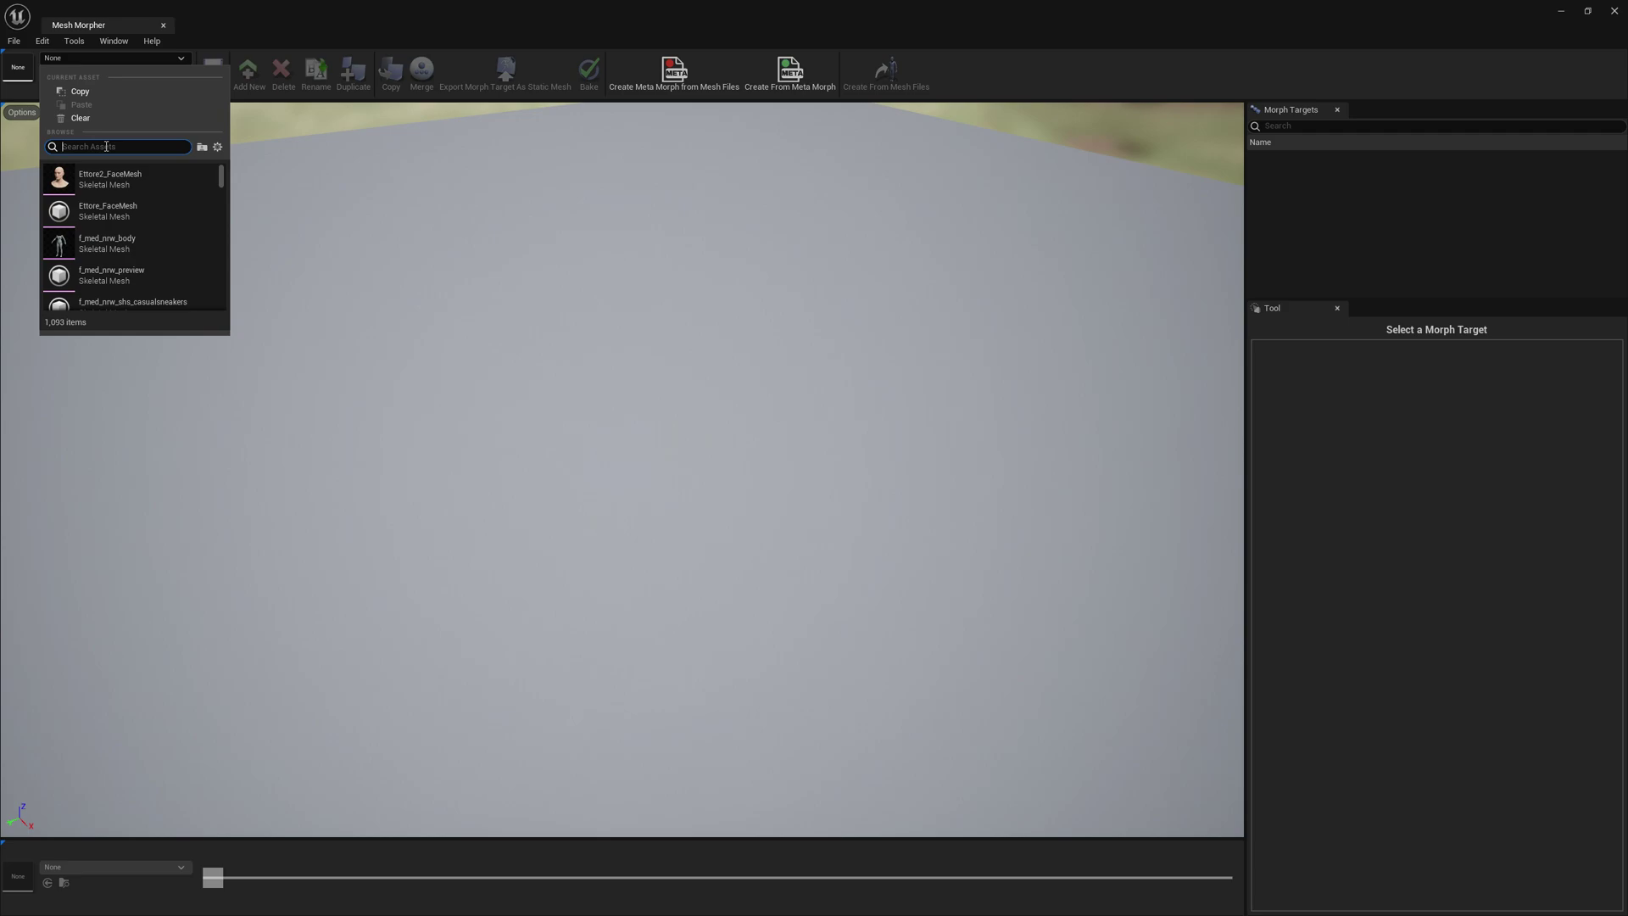
{"action": "type", "text": "hoodie"}
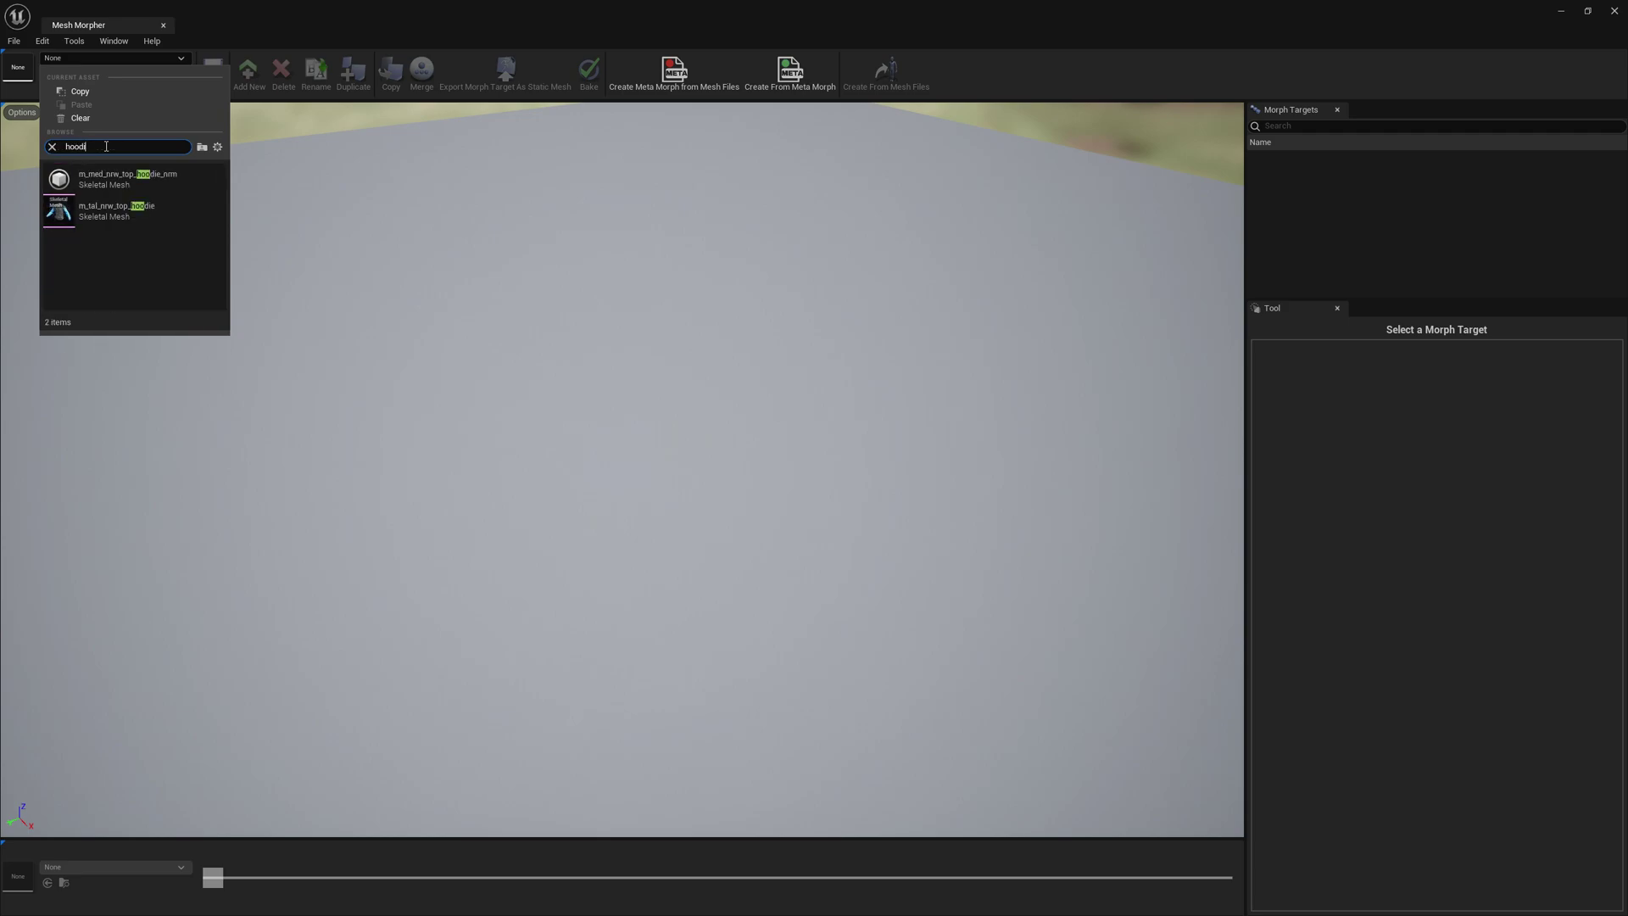
{"action": "left_click", "coordinate": [114, 212]}
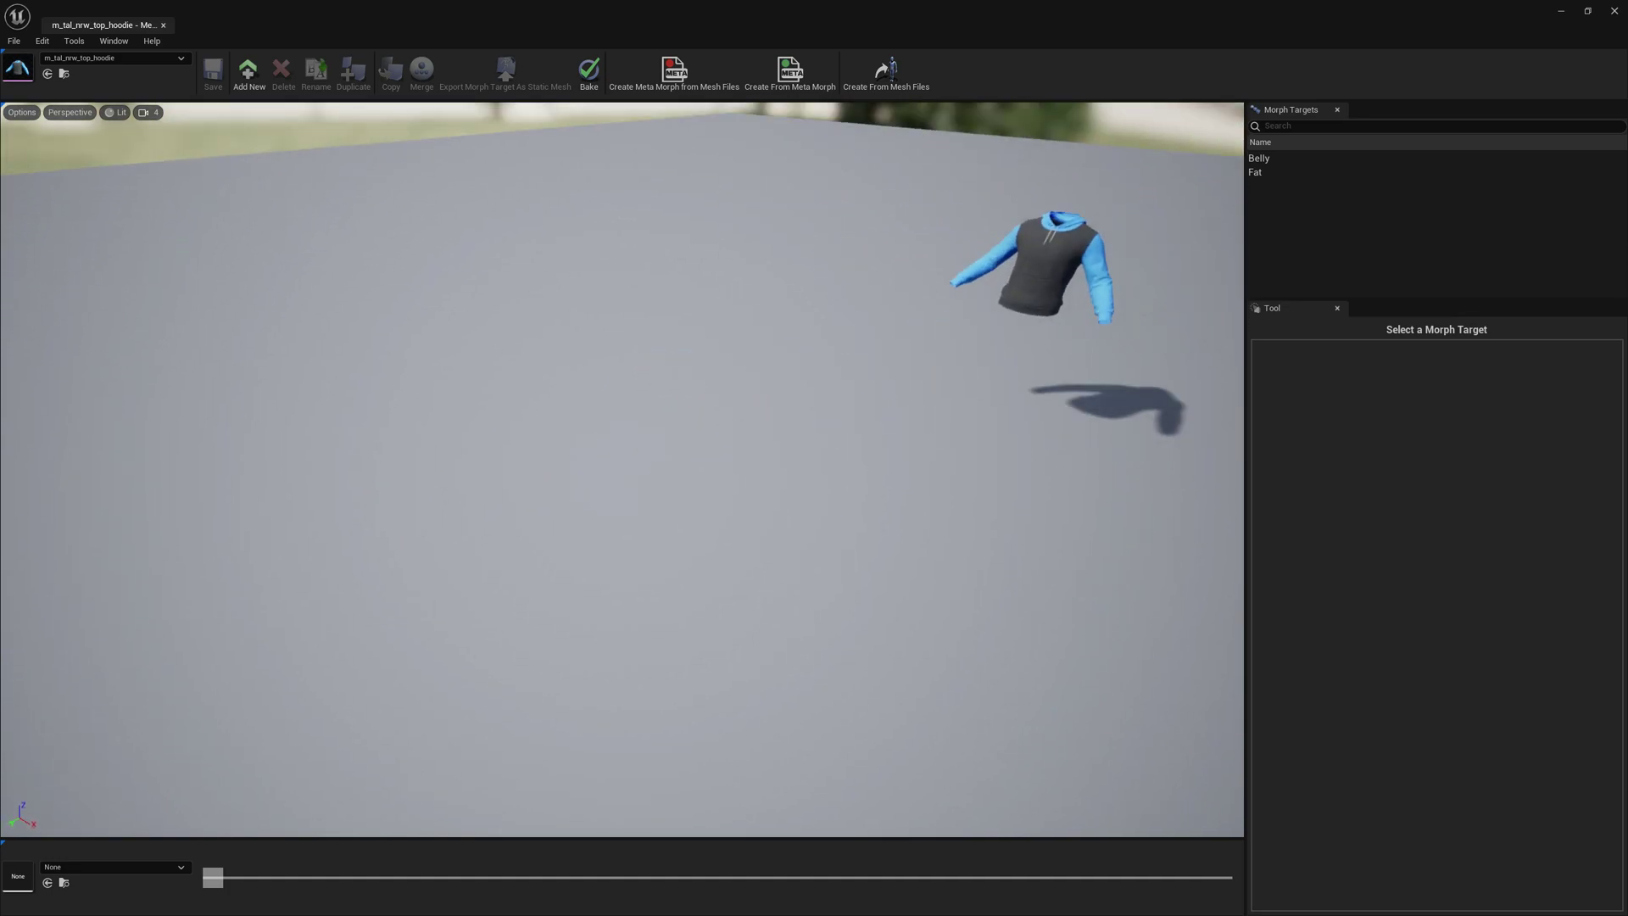
{"action": "mouse_move", "coordinate": [725, 467]}
{"action": "right_mouse_down"}
{"action": "mouse_move", "coordinate": [767, 509]}
{"action": "mouse_move", "coordinate": [725, 467]}
{"action": "right_mouse_up"}
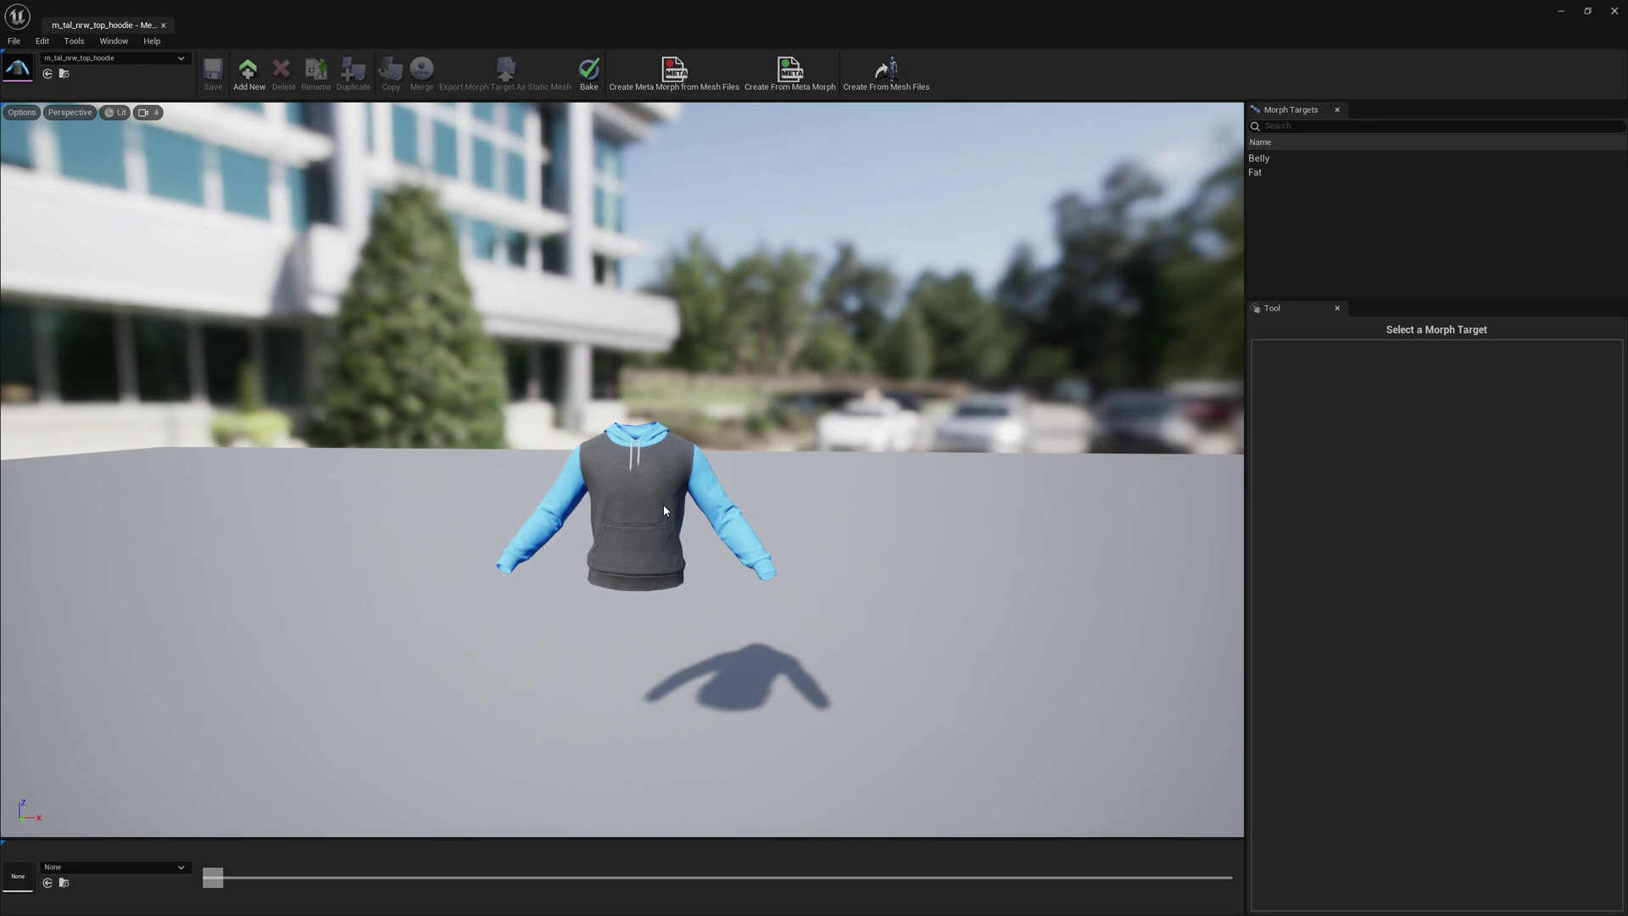
Add m_srt_ovw_body as the reference skeletal mesh for the hoodie
{"action": "left_click", "coordinate": [72, 48]}
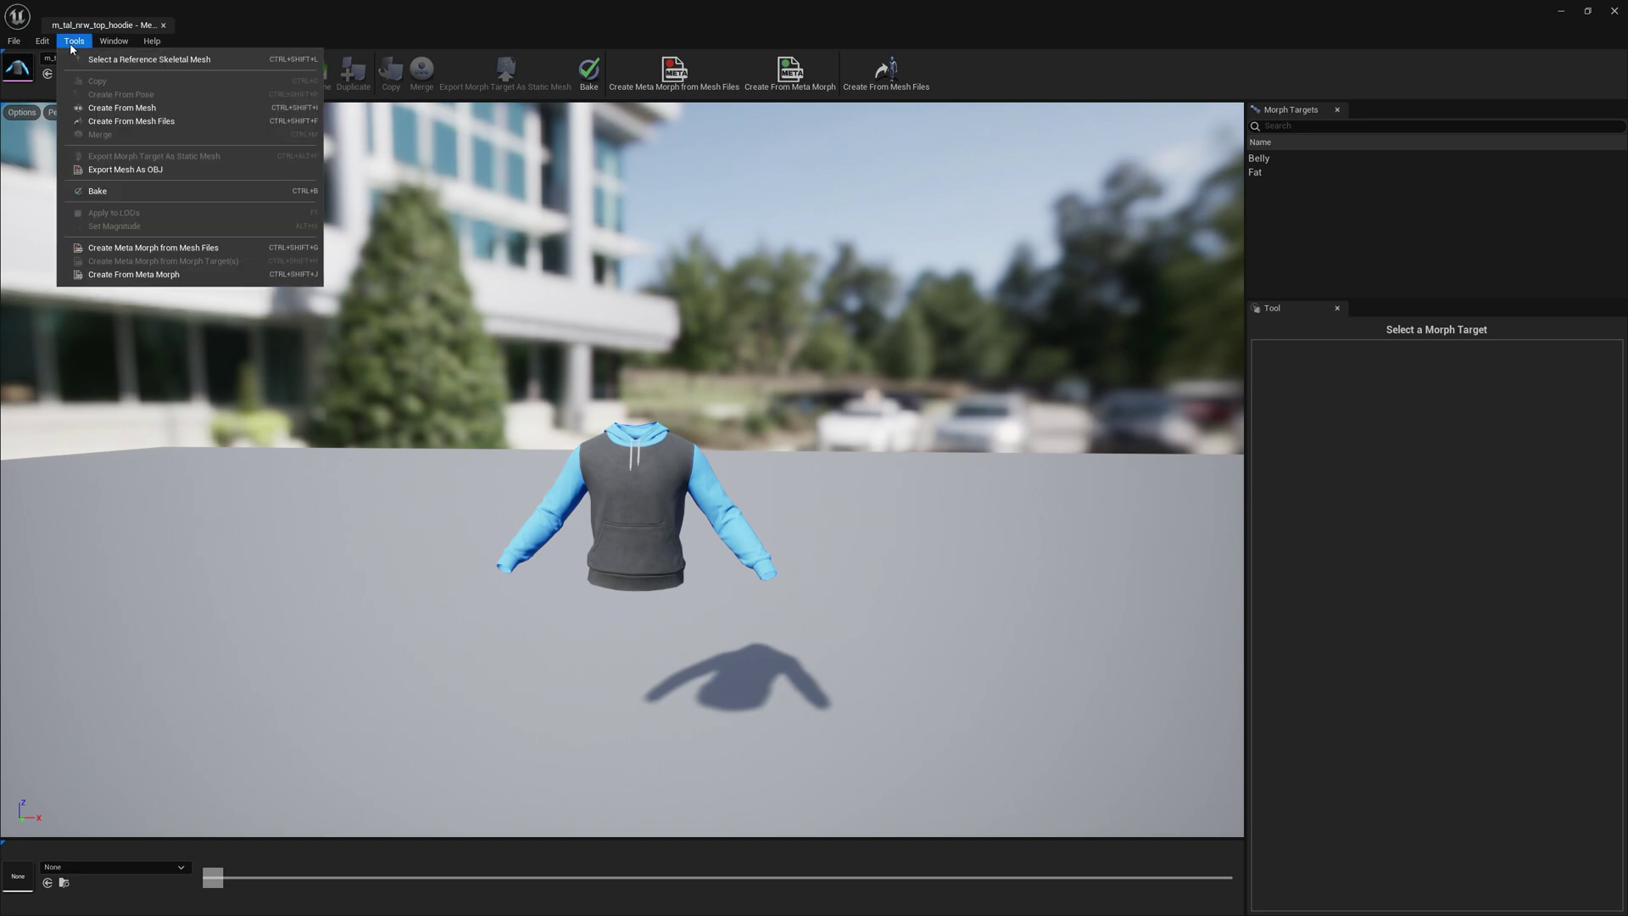
{"action": "left_click", "coordinate": [229, 81]}
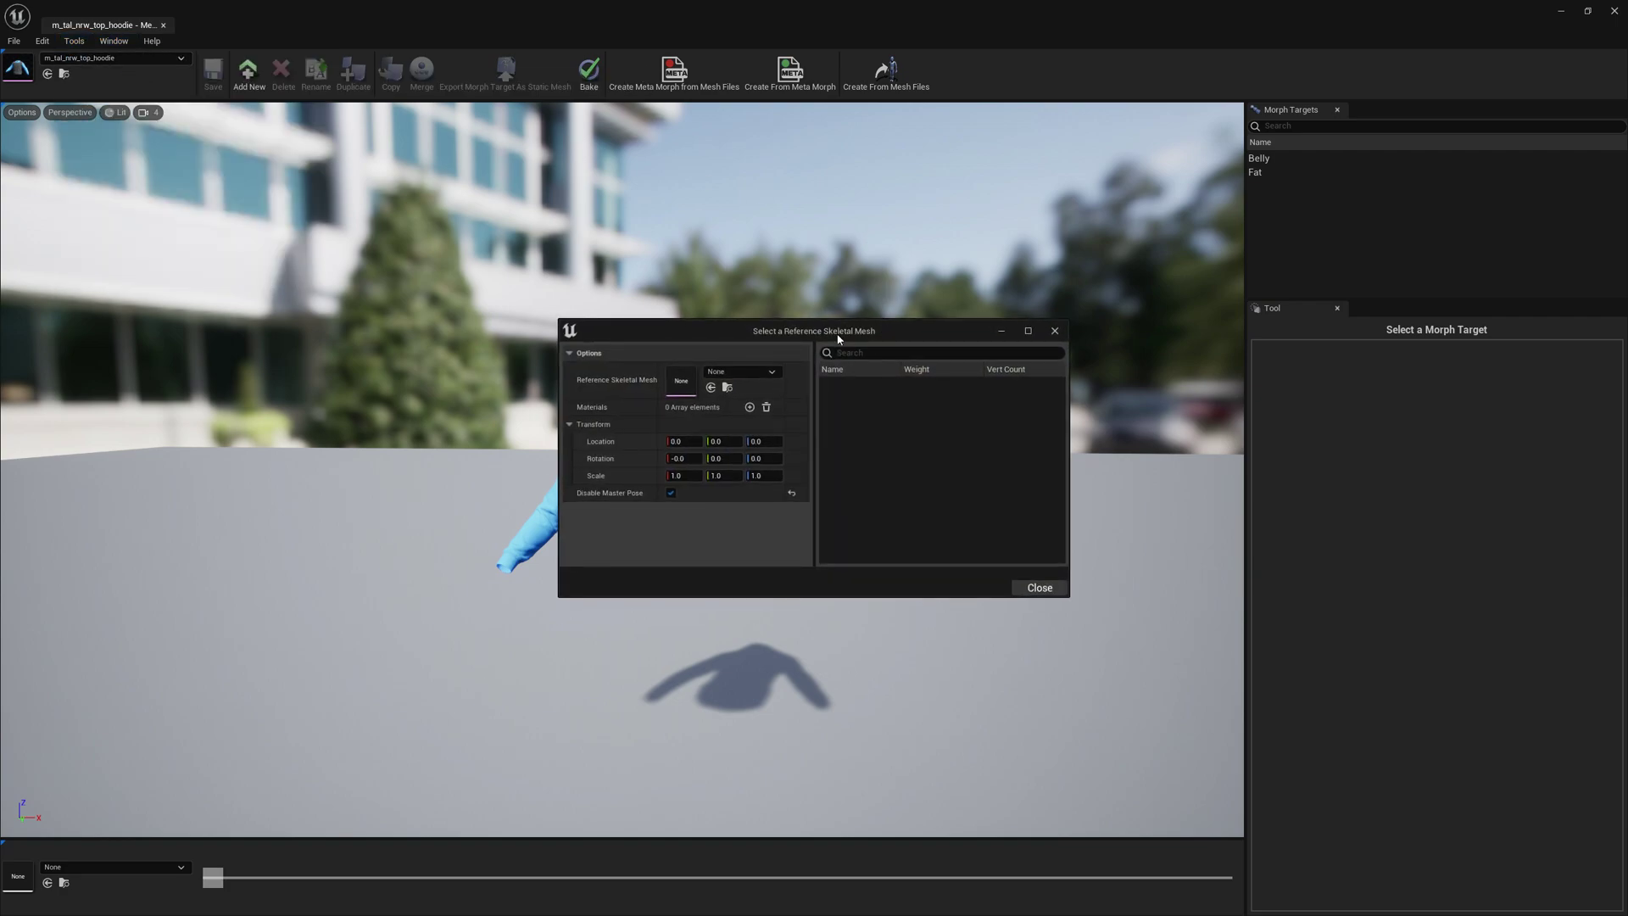
{"action": "left_click_drag", "start_coordinate": [825, 334], "coordinate": [1152, 384]}
{"action": "left_click", "coordinate": [1077, 427]}
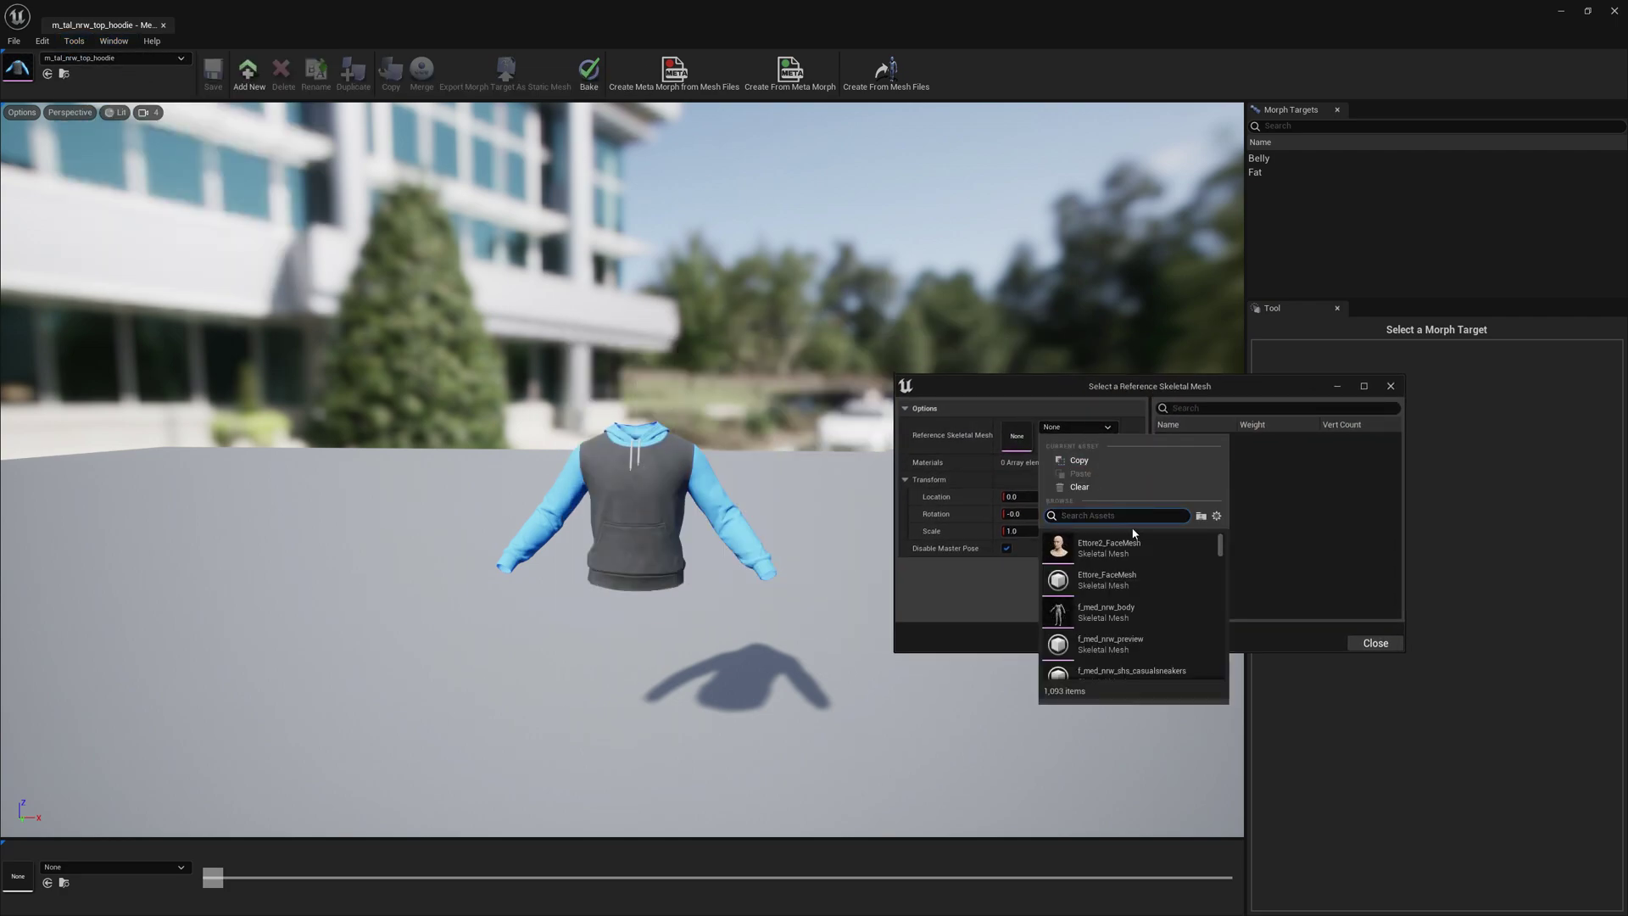
{"action": "type", "text": "srt_ov"}
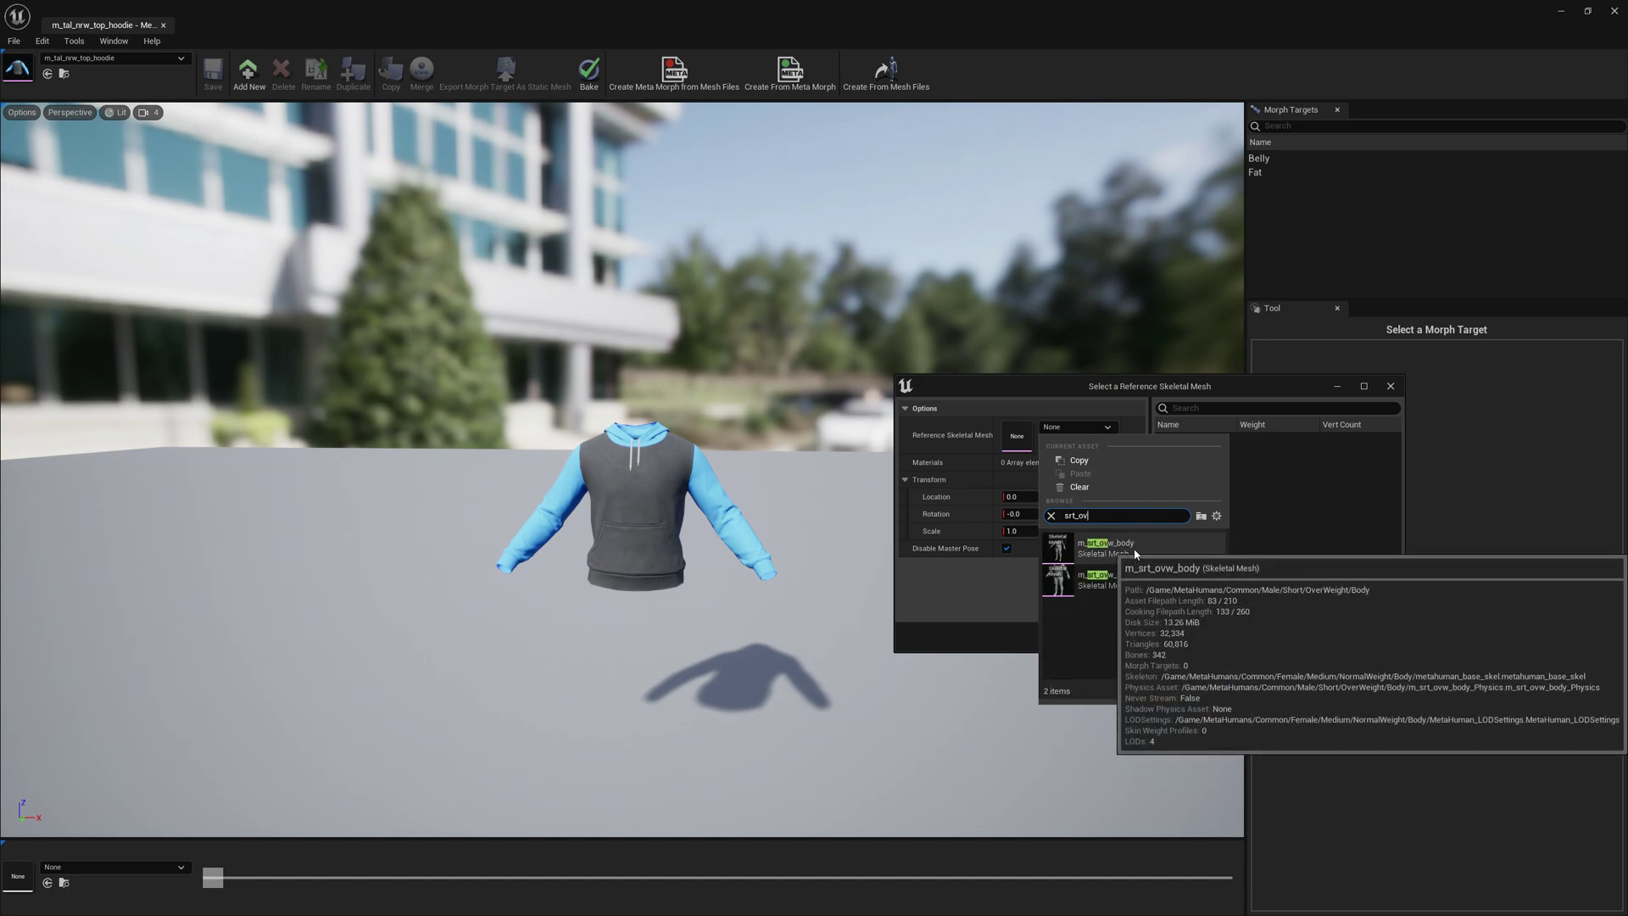
{"action": "left_click", "coordinate": [1106, 545]}
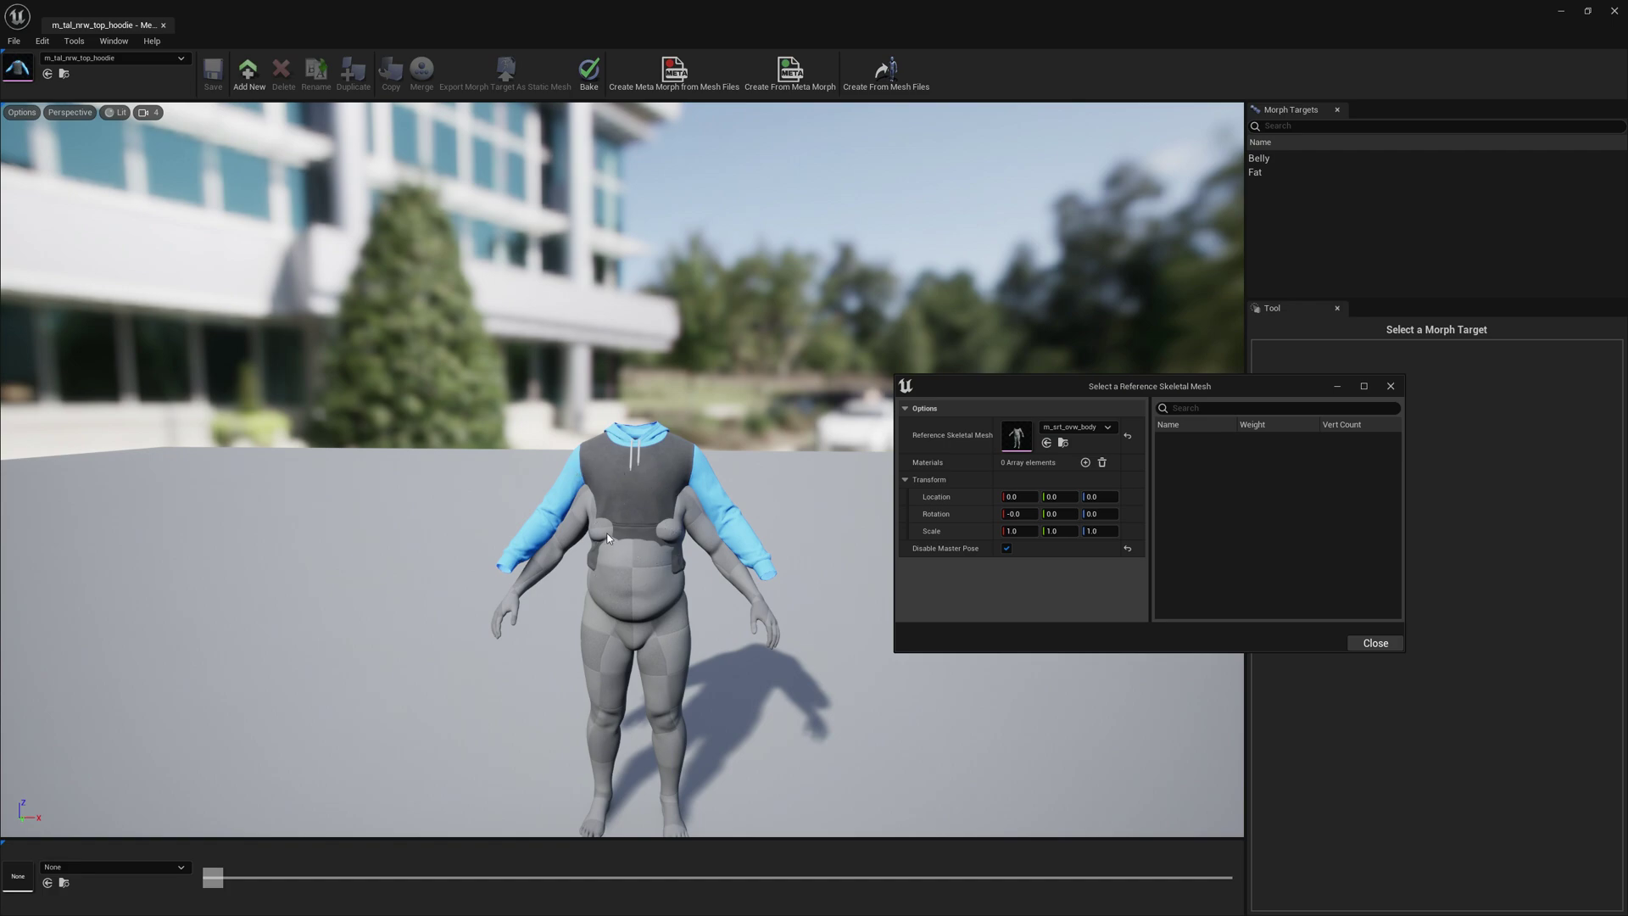
Add one material slot to the reference body and assign the M_BodySynthesized material instance to it
{"action": "left_click", "coordinate": [1085, 463]}
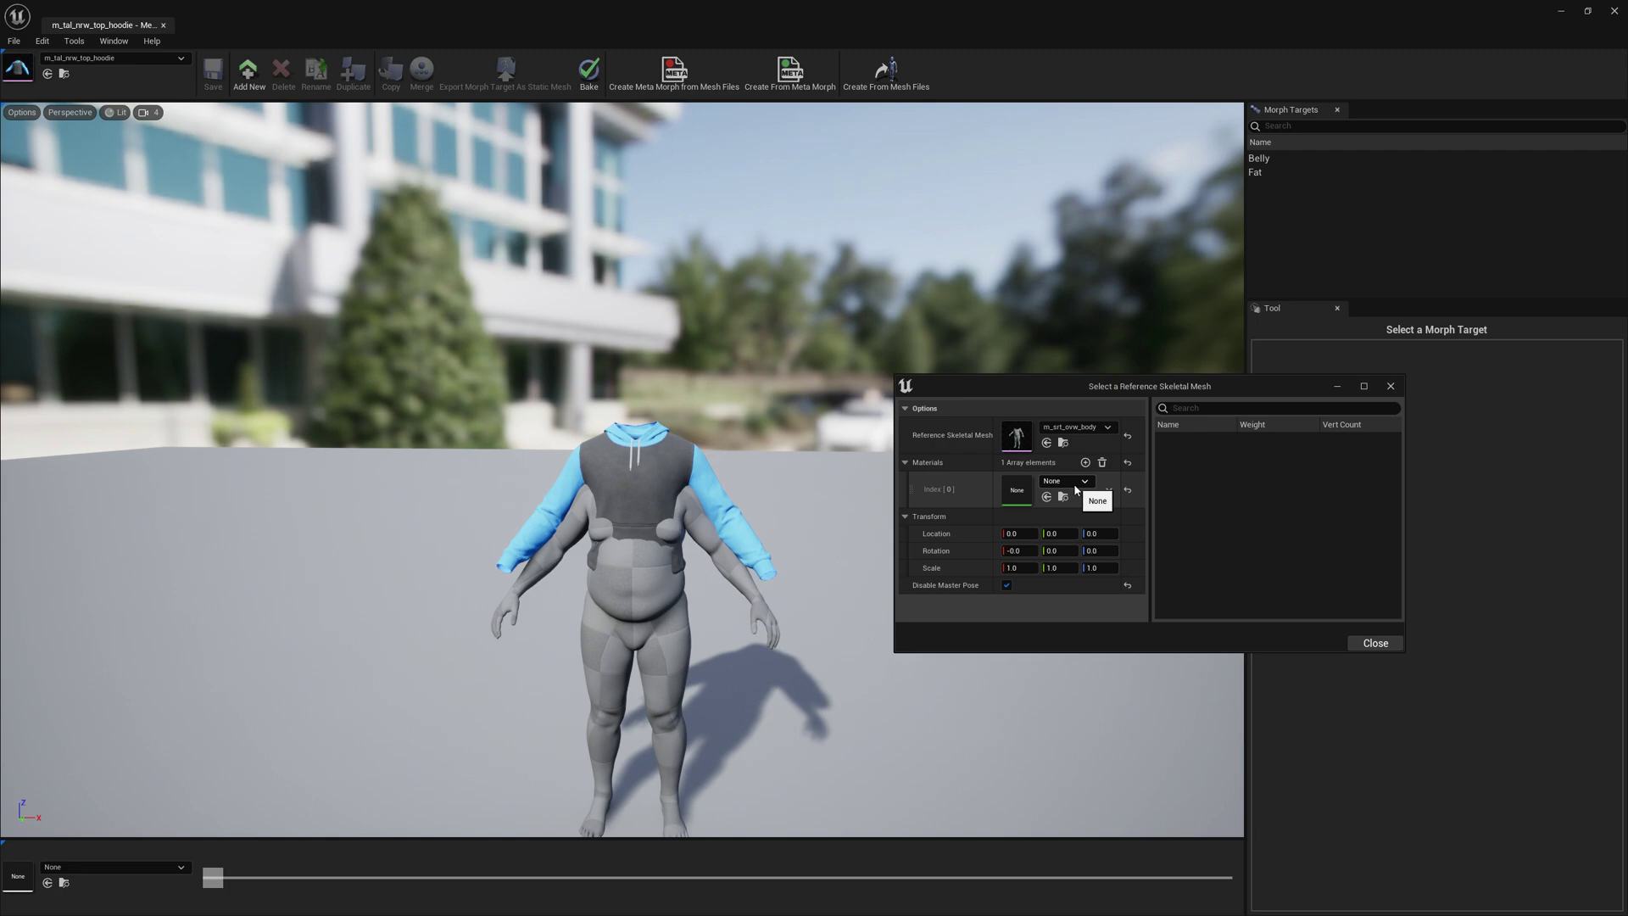
{"action": "left_click", "coordinate": [1066, 480]}
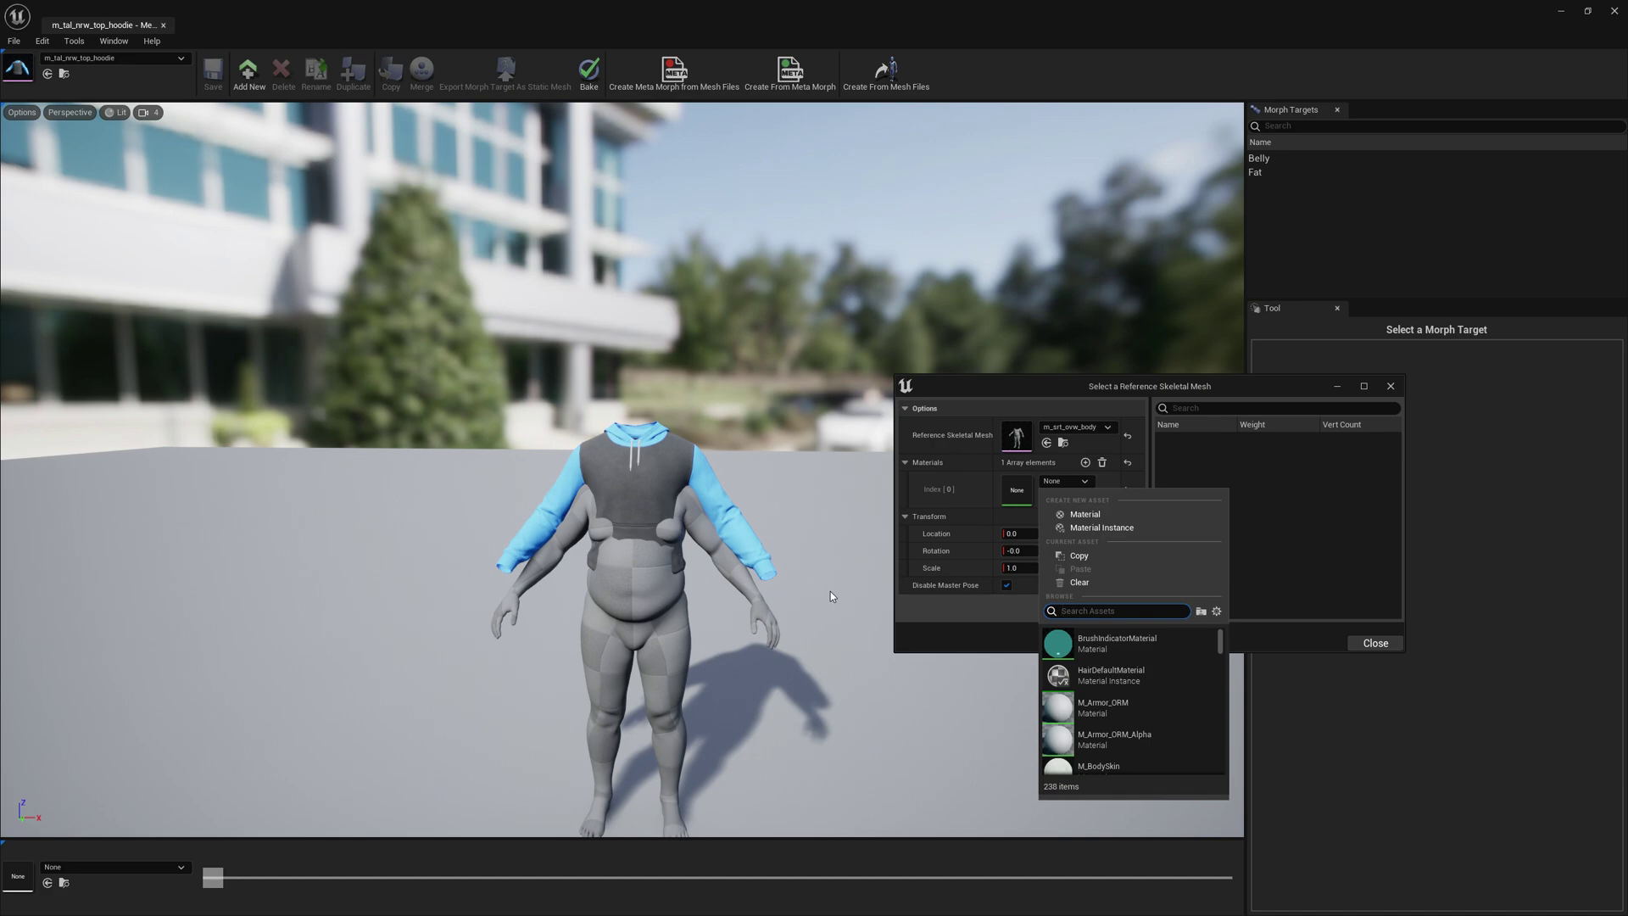
{"action": "type", "text": "body"}
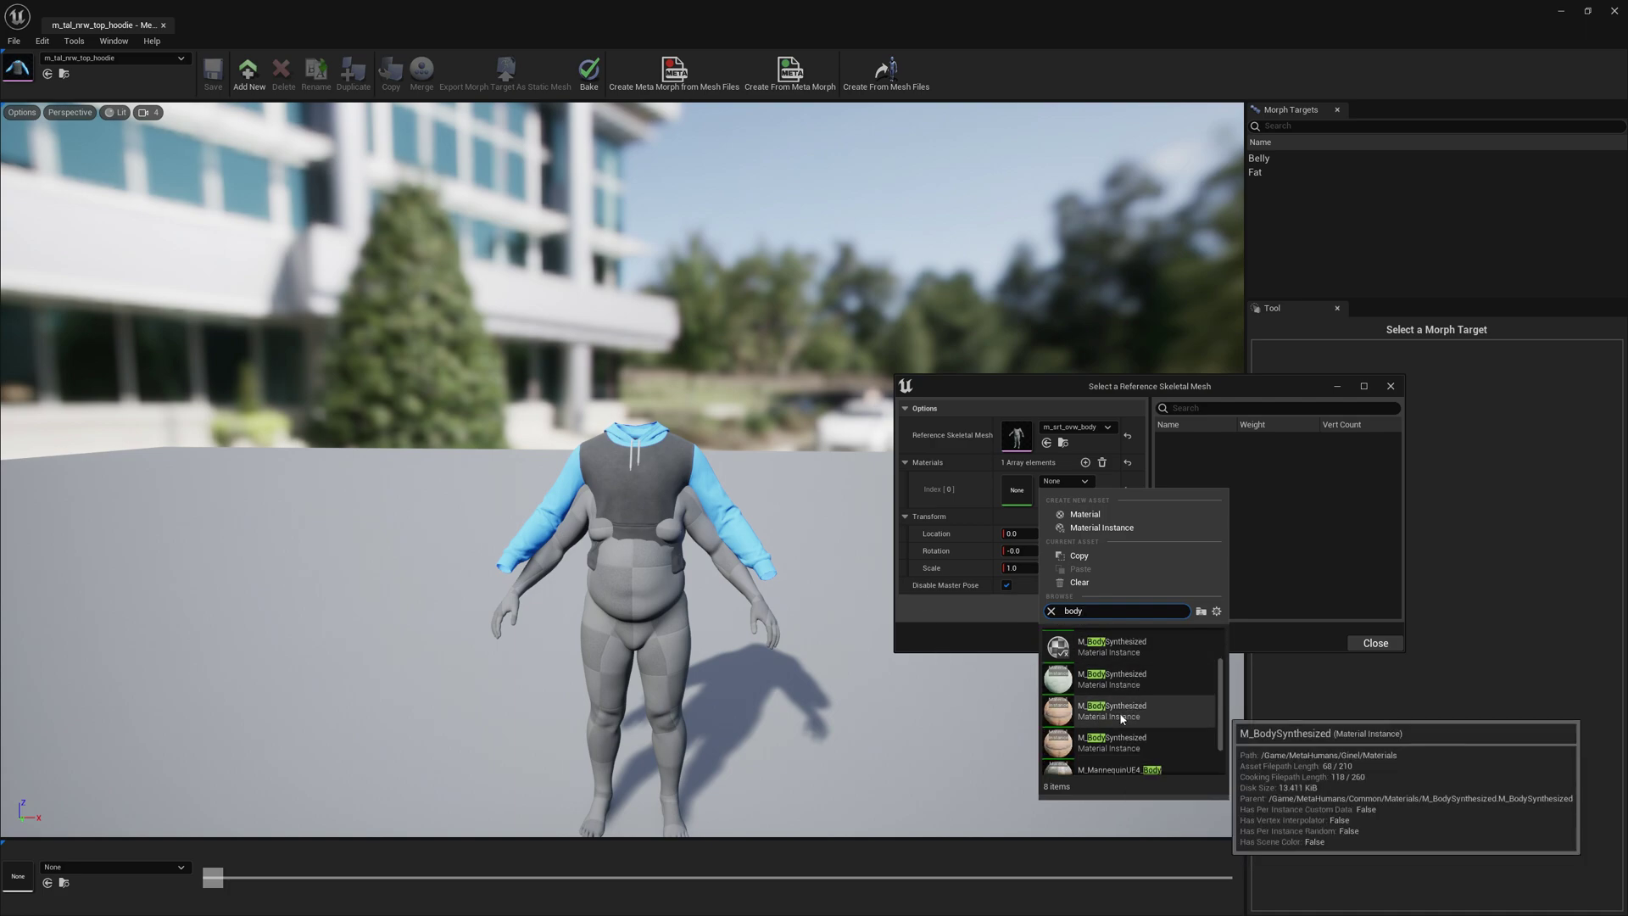
{"action": "left_click", "coordinate": [1121, 714]}
Examine from the front, back and side where the reference body pokes through the hoodie
{"action": "right_click_drag", "start_coordinate": [787, 688], "coordinate": [856, 727]}
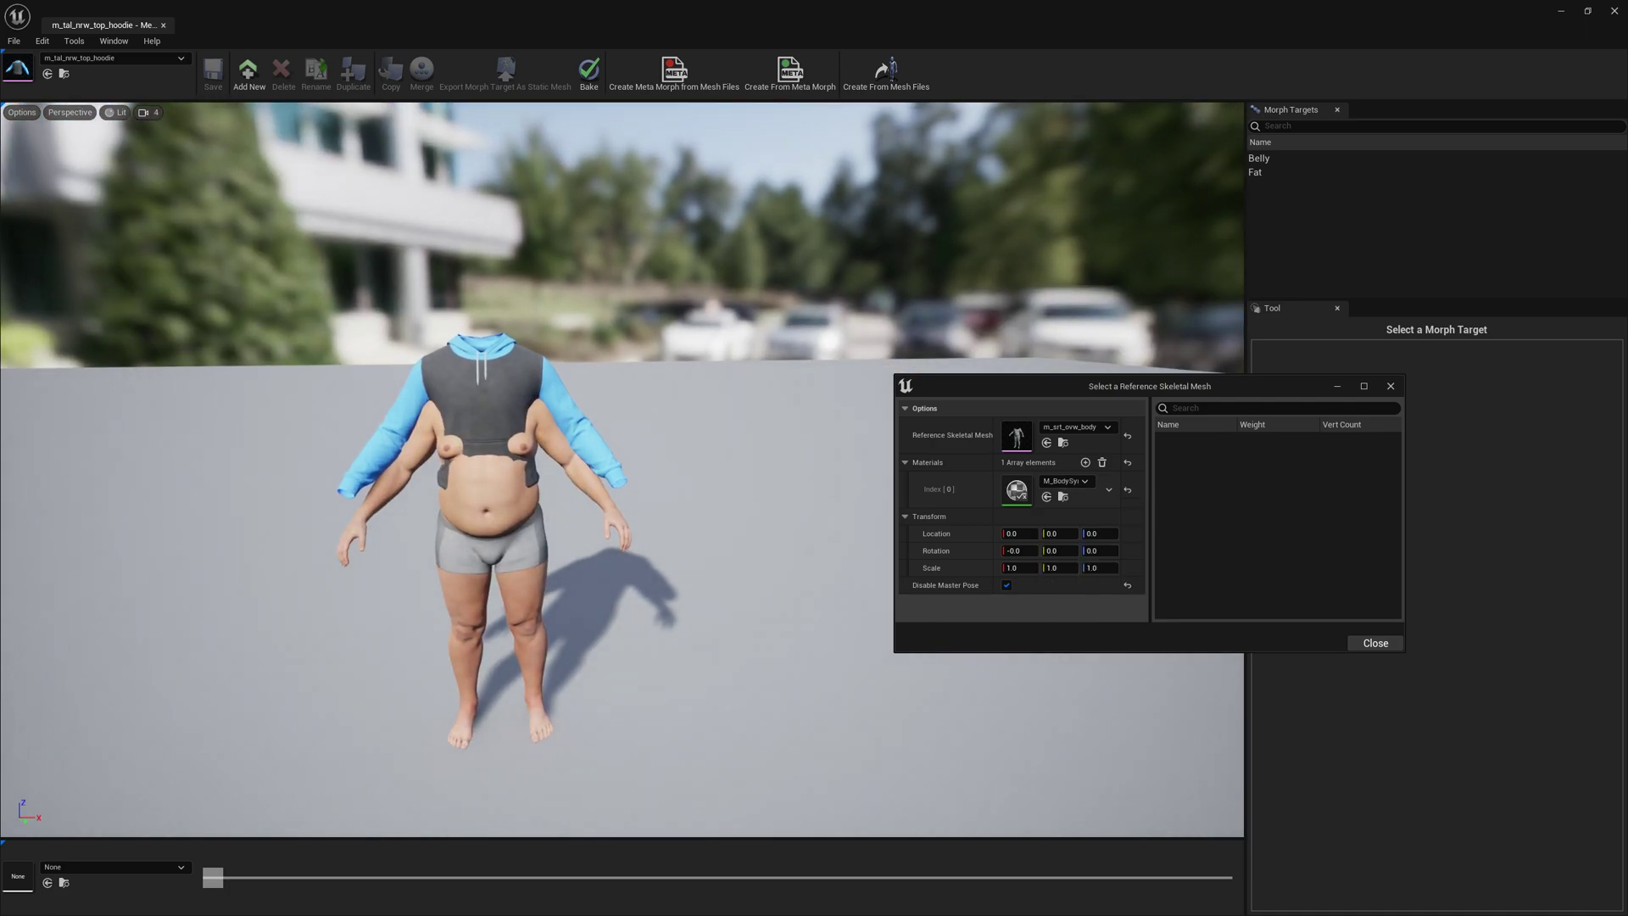
{"action": "right_click_drag", "start_coordinate": [1204, 763], "coordinate": [1128, 751]}
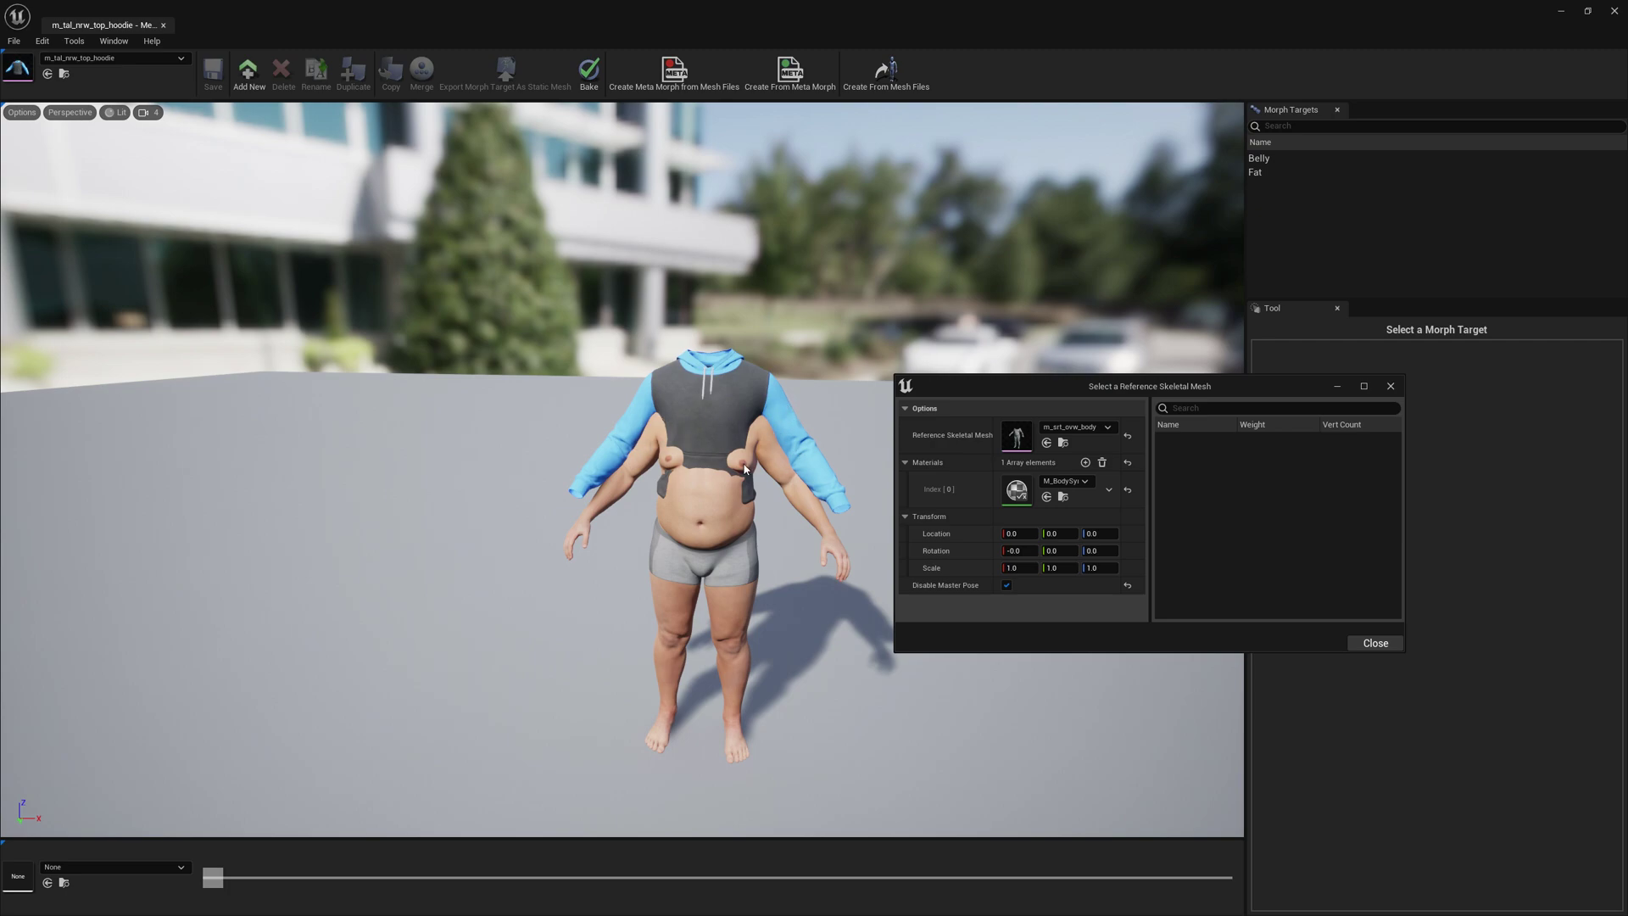
{"action": "key", "text": "d"}
{"action": "right_click_drag", "start_coordinate": [757, 466], "coordinate": [440, 478]}
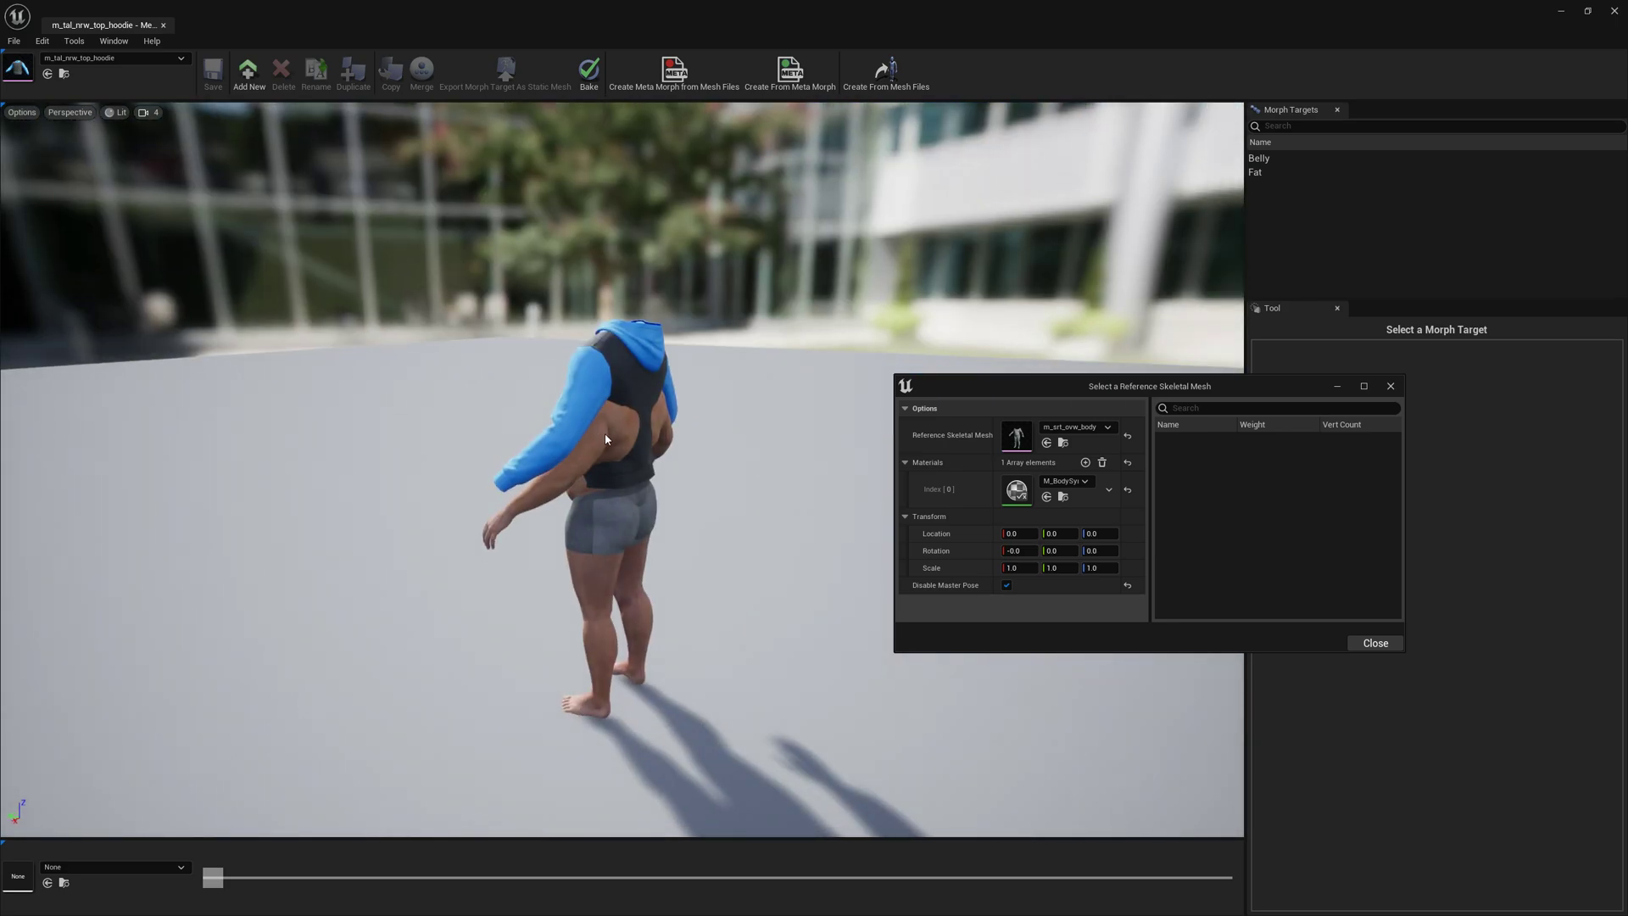
{"action": "right_click_drag", "start_coordinate": [618, 446], "coordinate": [1220, 445]}
{"action": "key", "text": "a"}
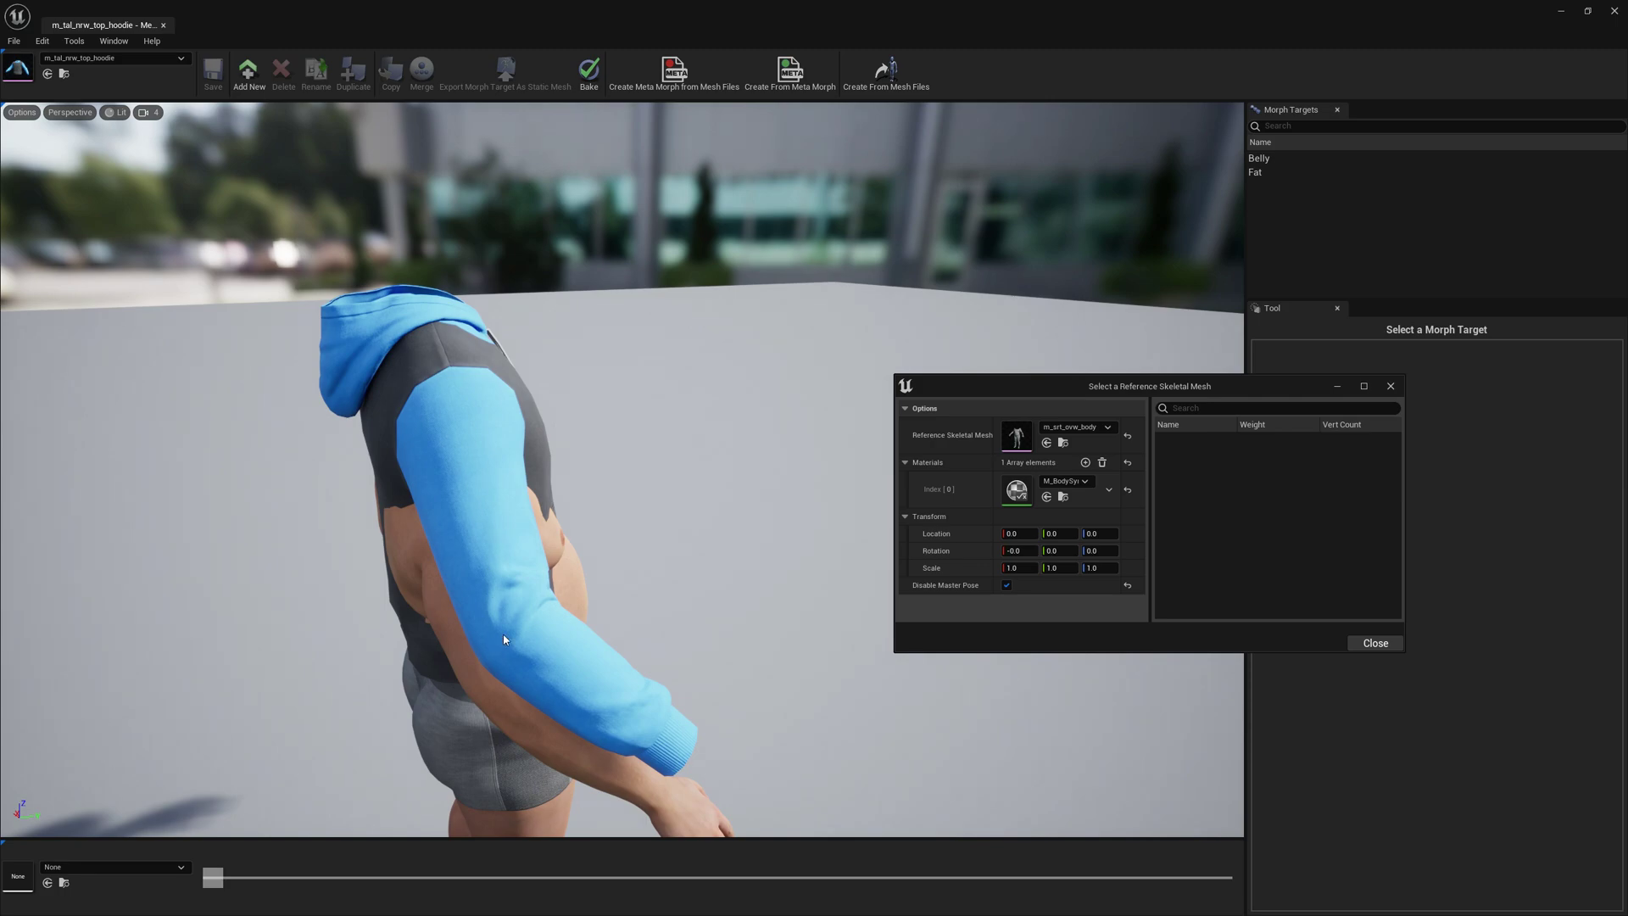
{"action": "key", "text": "a"}
{"action": "right_click_drag", "start_coordinate": [592, 502], "coordinate": [695, 492]}
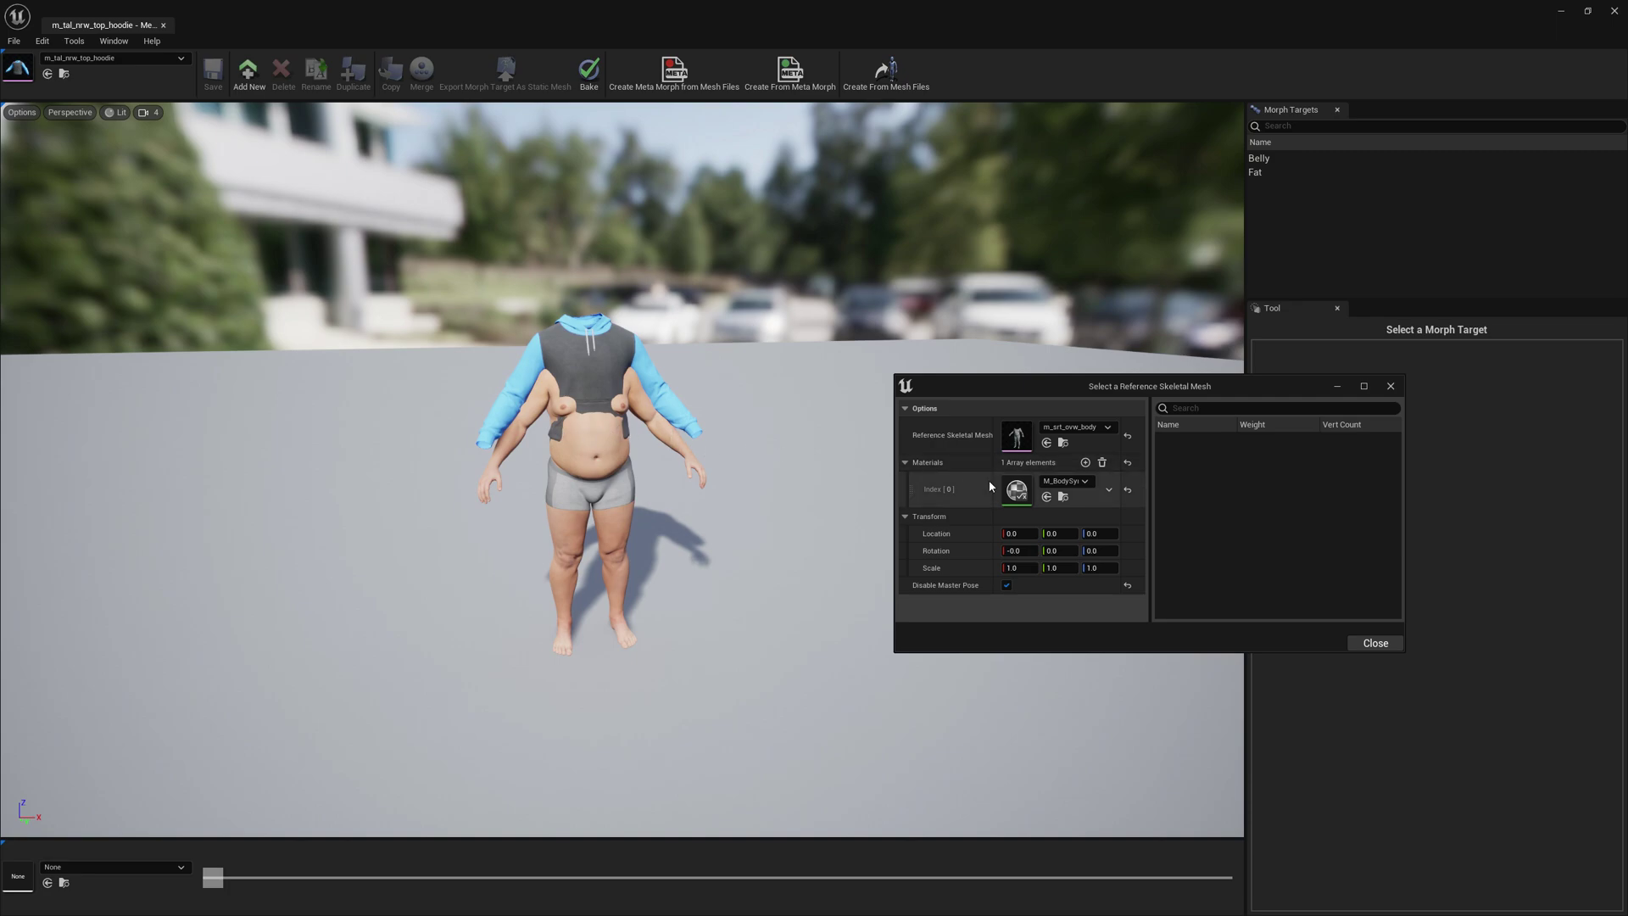
Turn off Disable Master Pose and turn on Invert Master Pose for the reference mesh
{"action": "left_click", "coordinate": [1007, 586]}
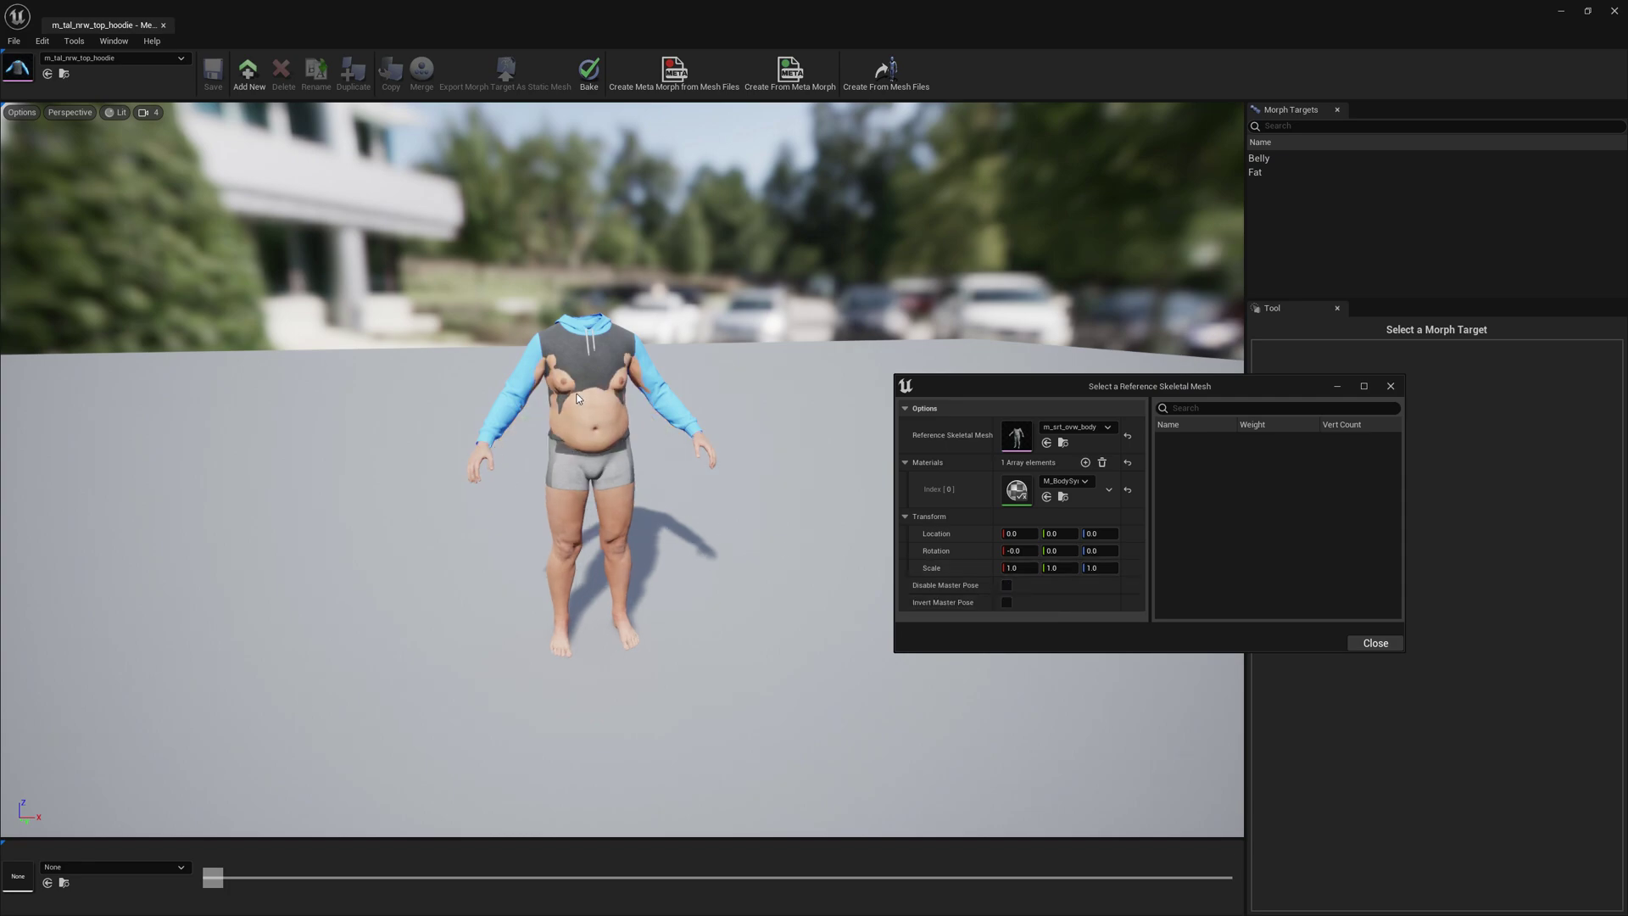
{"action": "right_click_drag", "start_coordinate": [663, 423], "coordinate": [756, 432]}
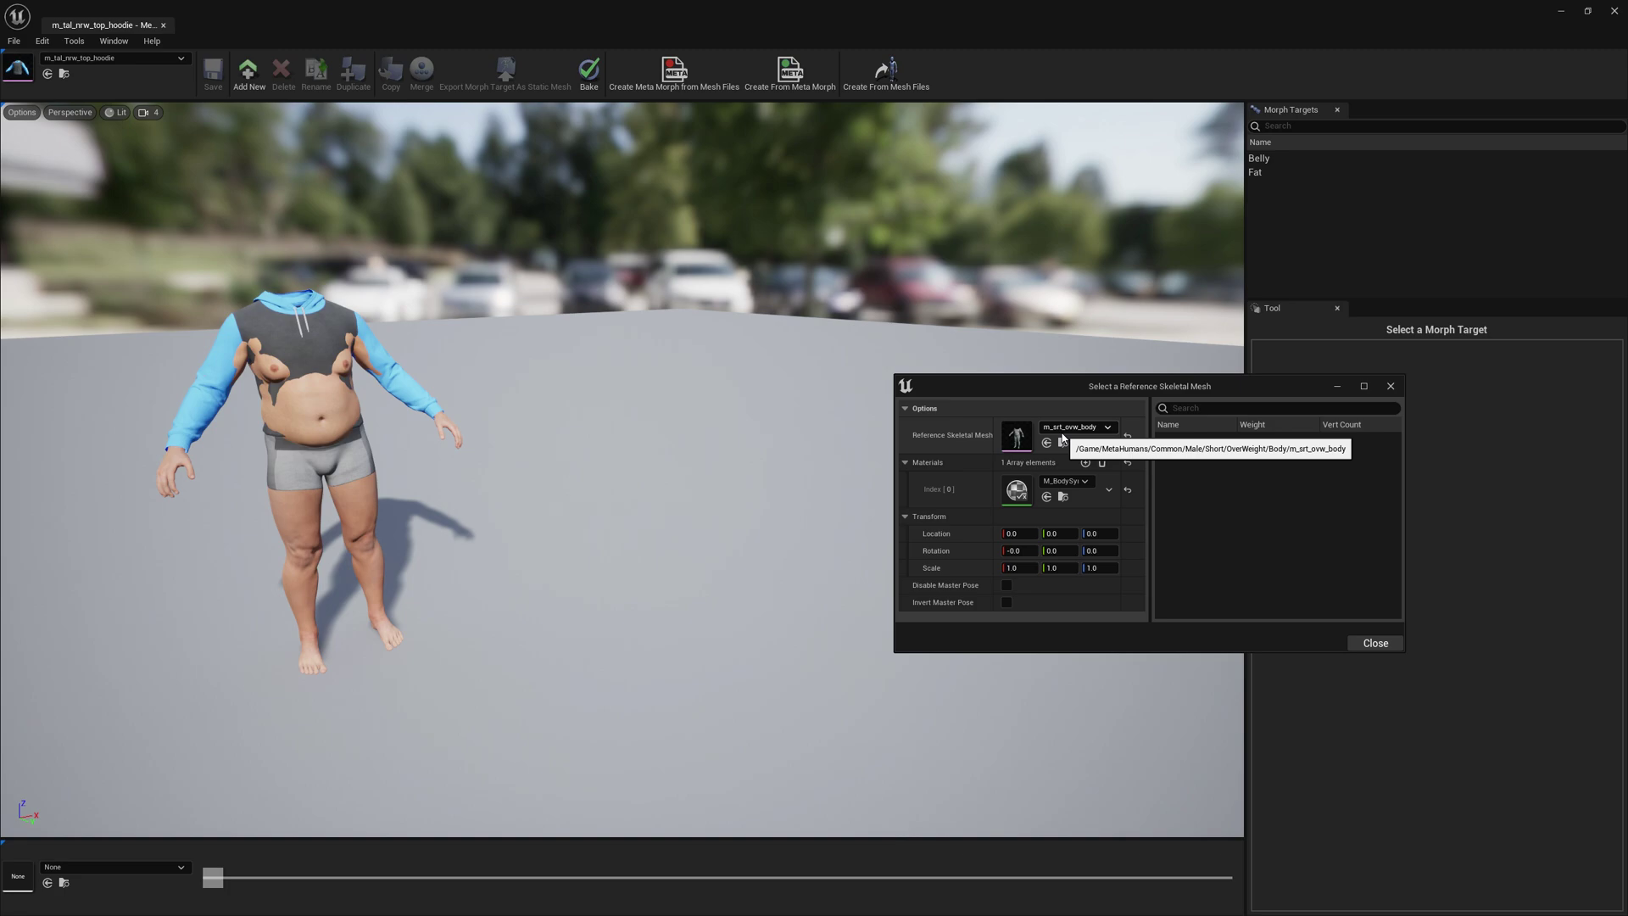
{"action": "right_click_drag", "start_coordinate": [535, 390], "coordinate": [471, 383]}
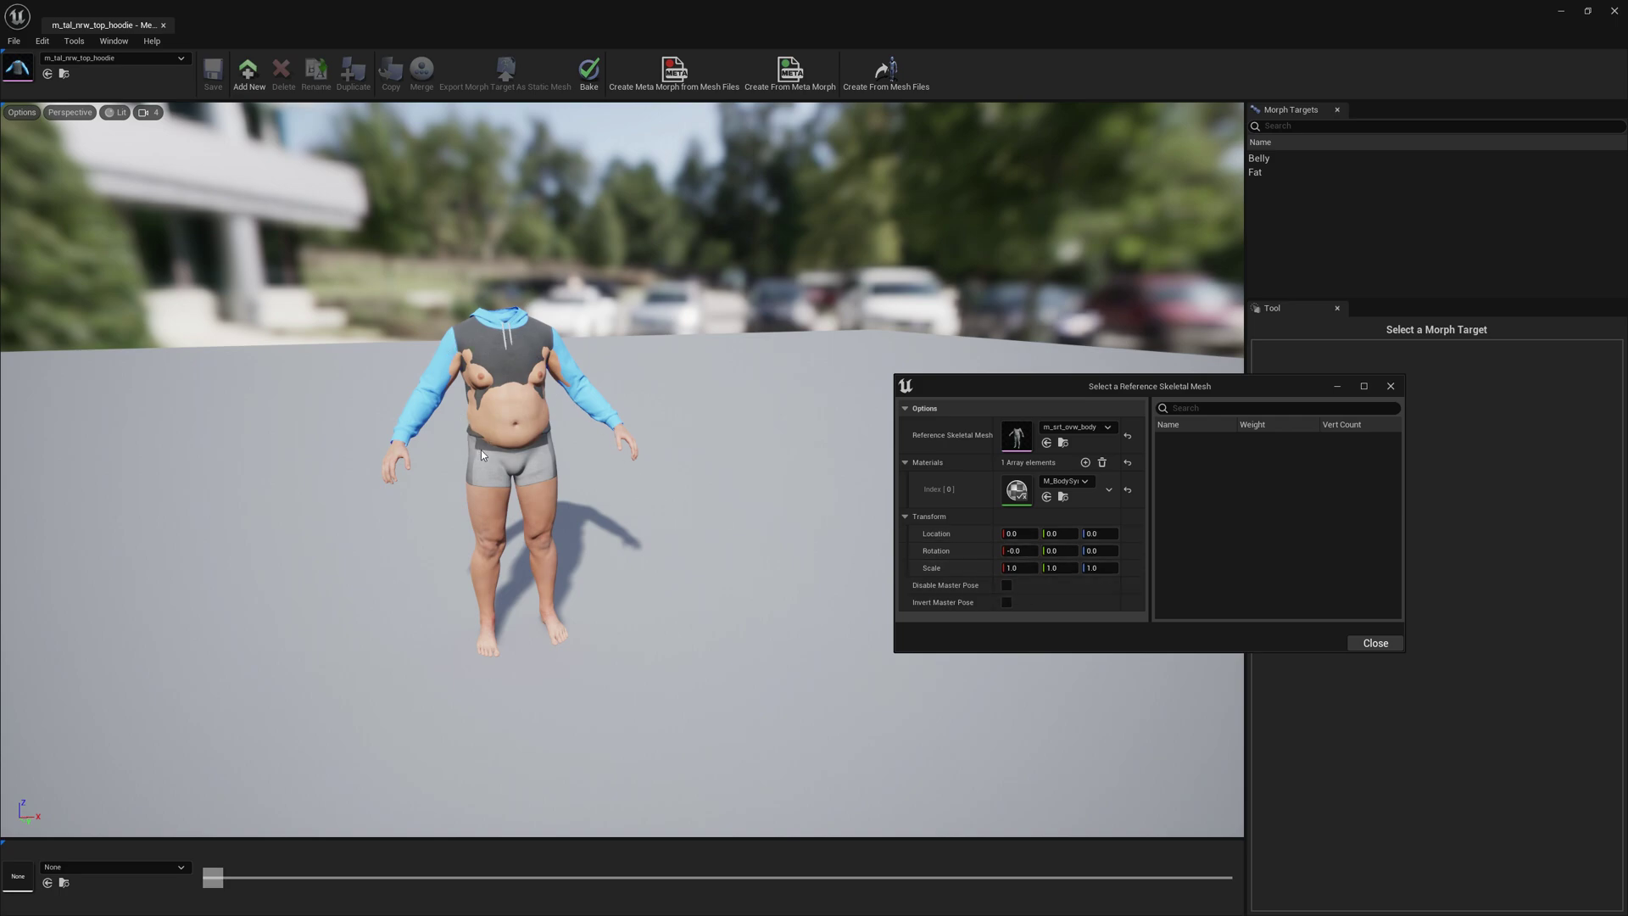
{"action": "left_click", "coordinate": [1006, 603]}
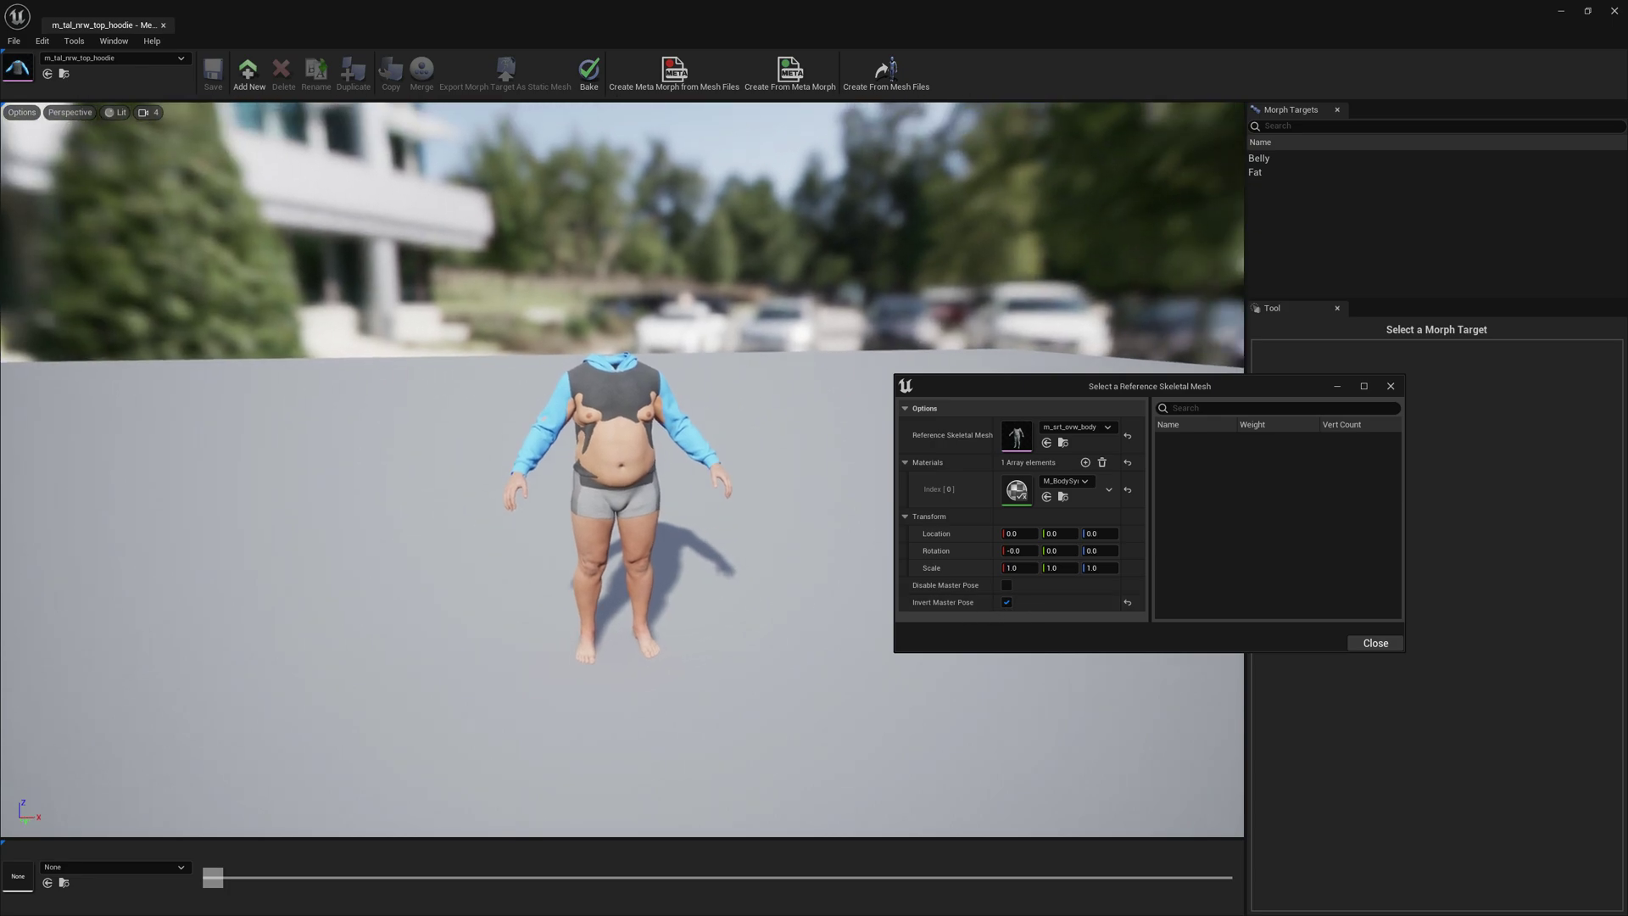
{"action": "right_click_drag", "start_coordinate": [569, 305], "coordinate": [670, 305], "text": "alt"}
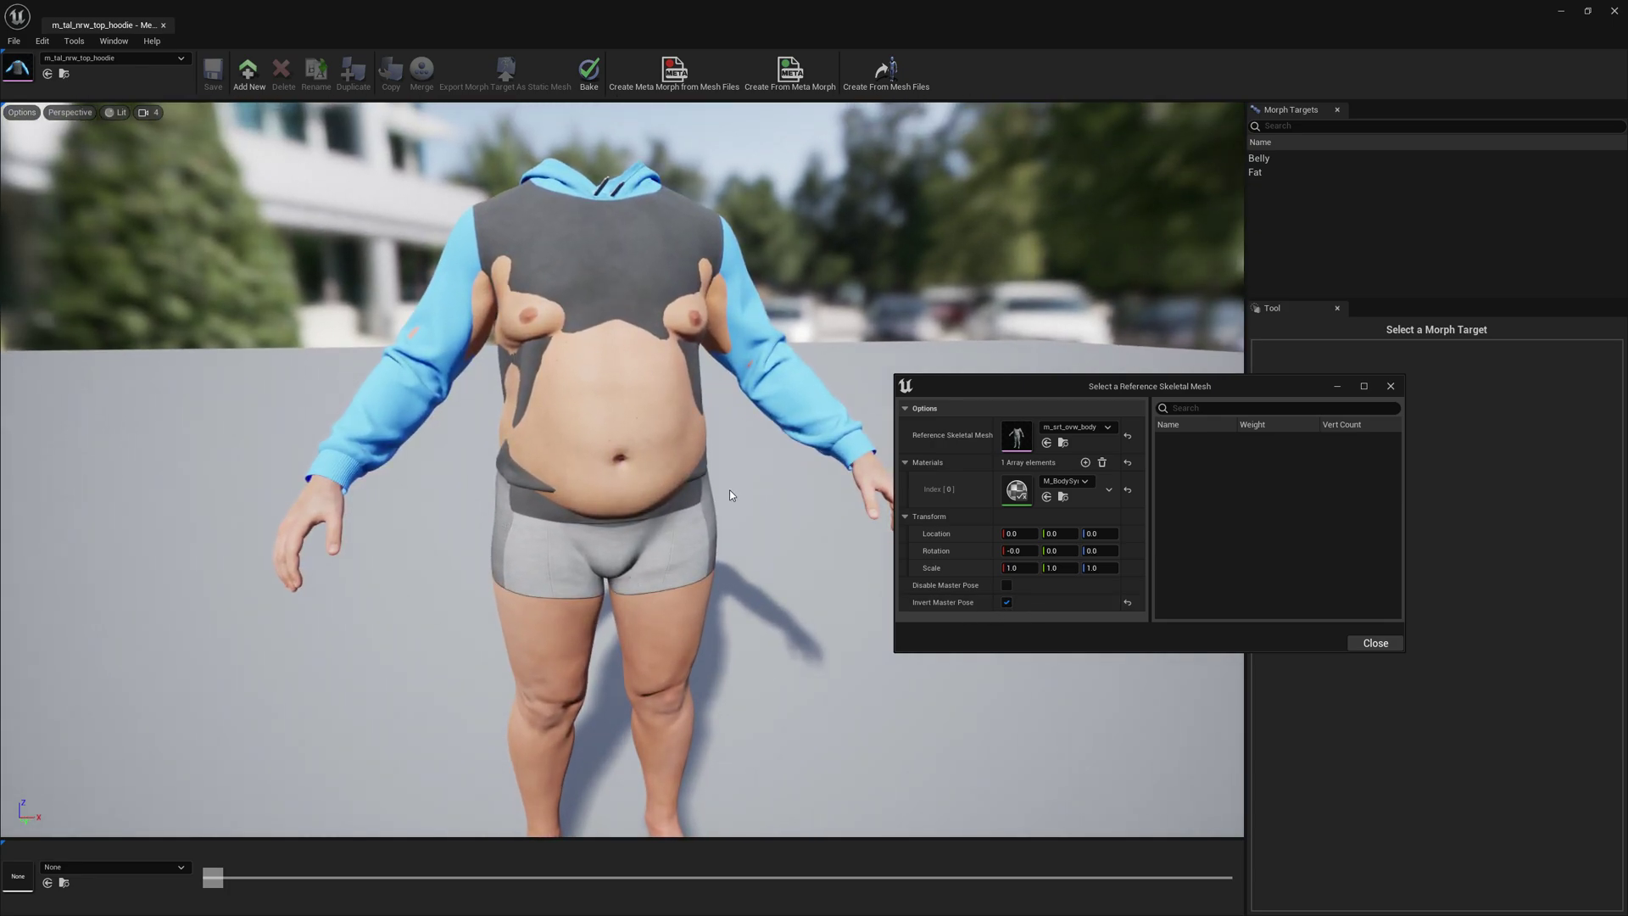
Create a new morph target named ShortOvw and open it for editing
{"action": "right_click", "coordinate": [1286, 220]}
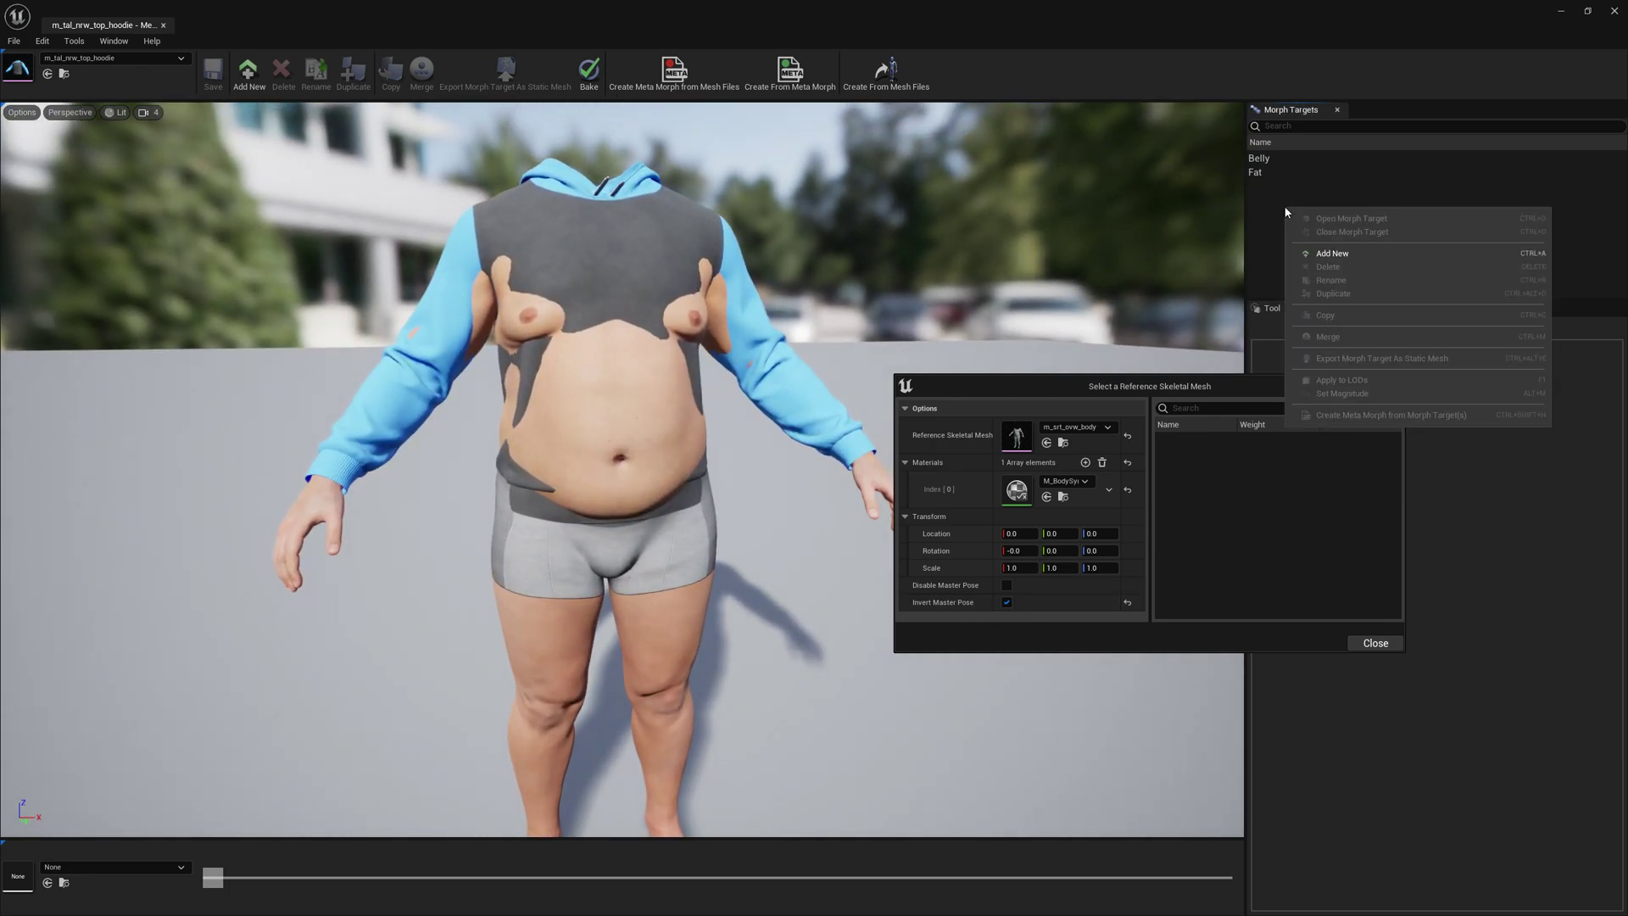
{"action": "left_click", "coordinate": [1339, 254]}
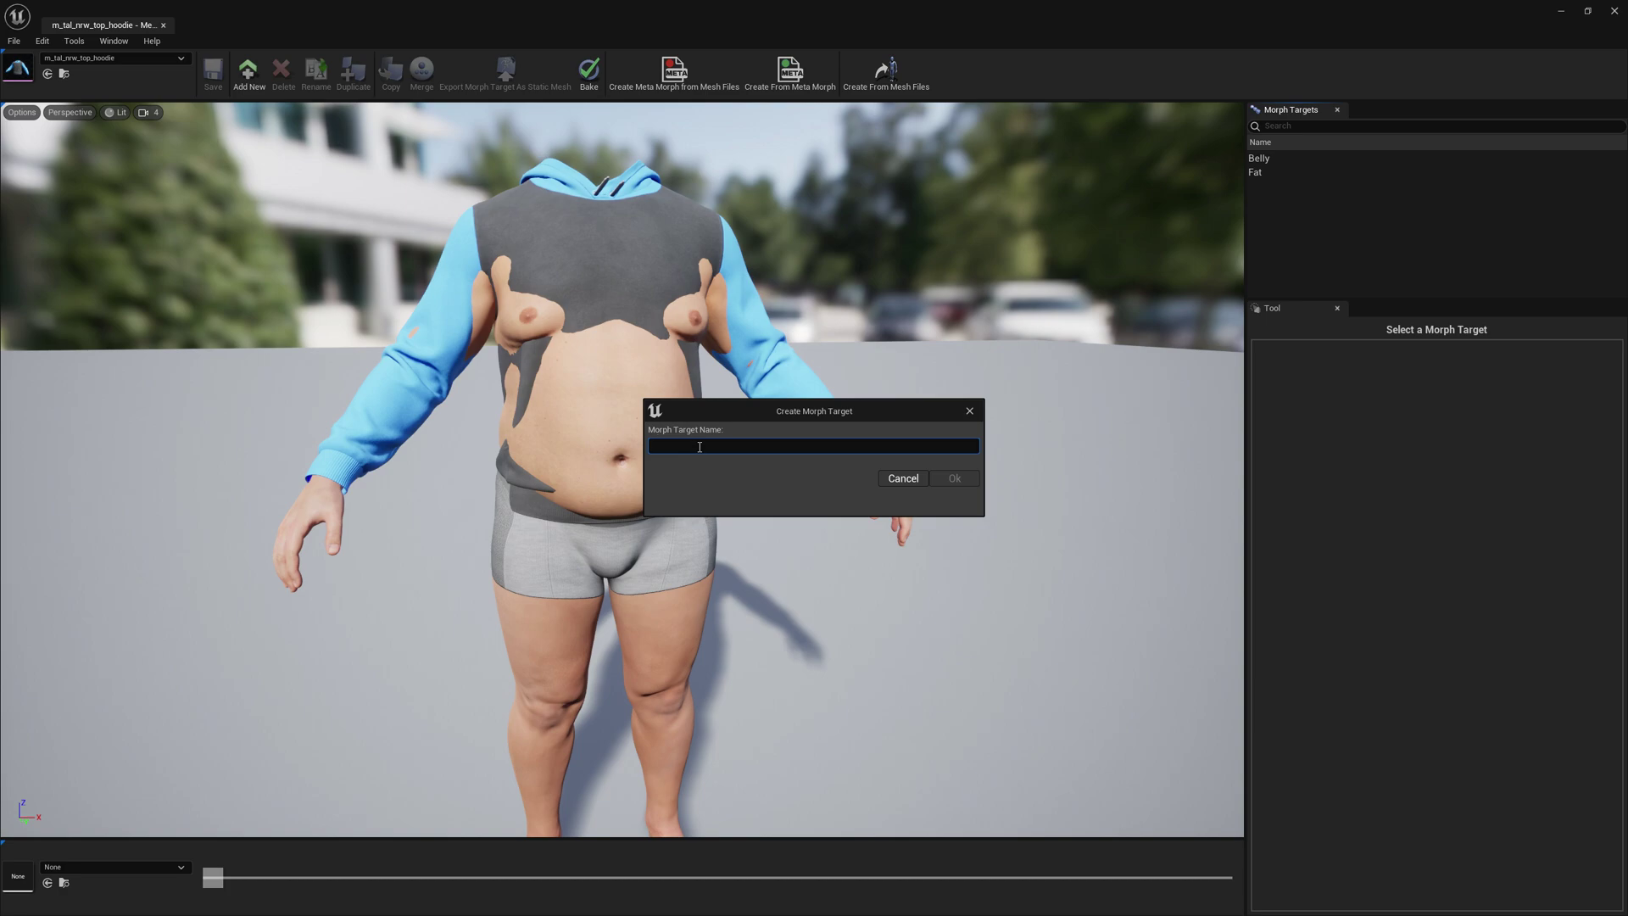
{"action": "type", "text": "ShortOVW"}
{"action": "key", "text": "BackSpace"}
{"action": "key", "text": "BackSpace"}
{"action": "type", "text": "vw"}
{"action": "left_click", "coordinate": [968, 479]}
{"action": "left_click", "coordinate": [1286, 188]}
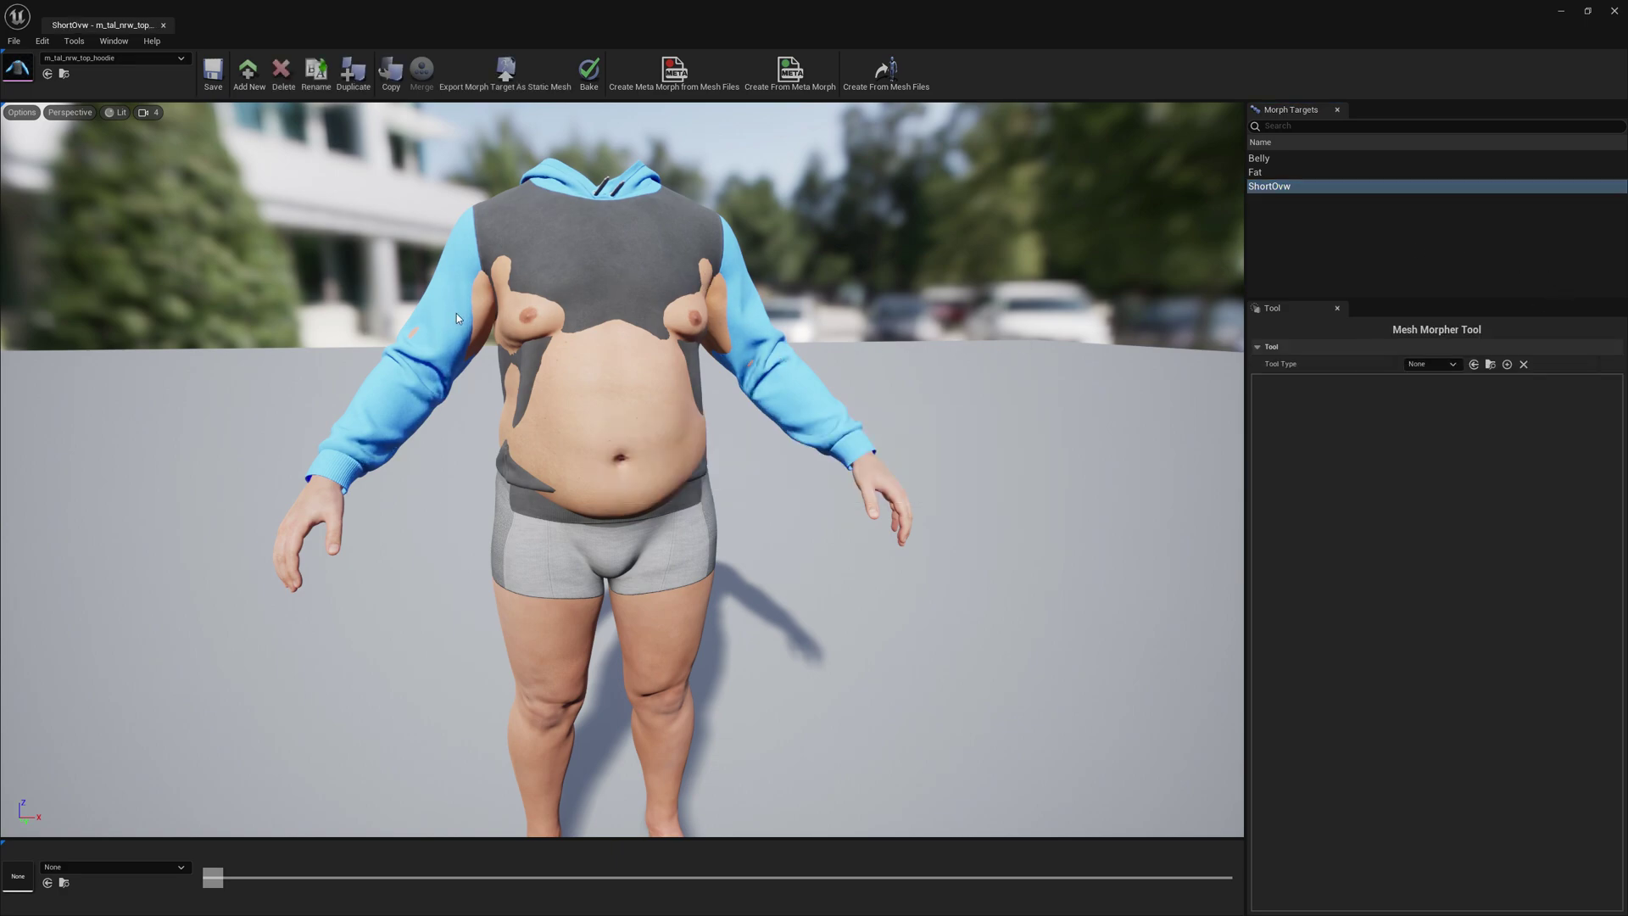
Set the tool type for the ShortOvw morph target to Sculpt
{"action": "left_click", "coordinate": [1432, 364]}
{"action": "left_click", "coordinate": [1441, 489]}
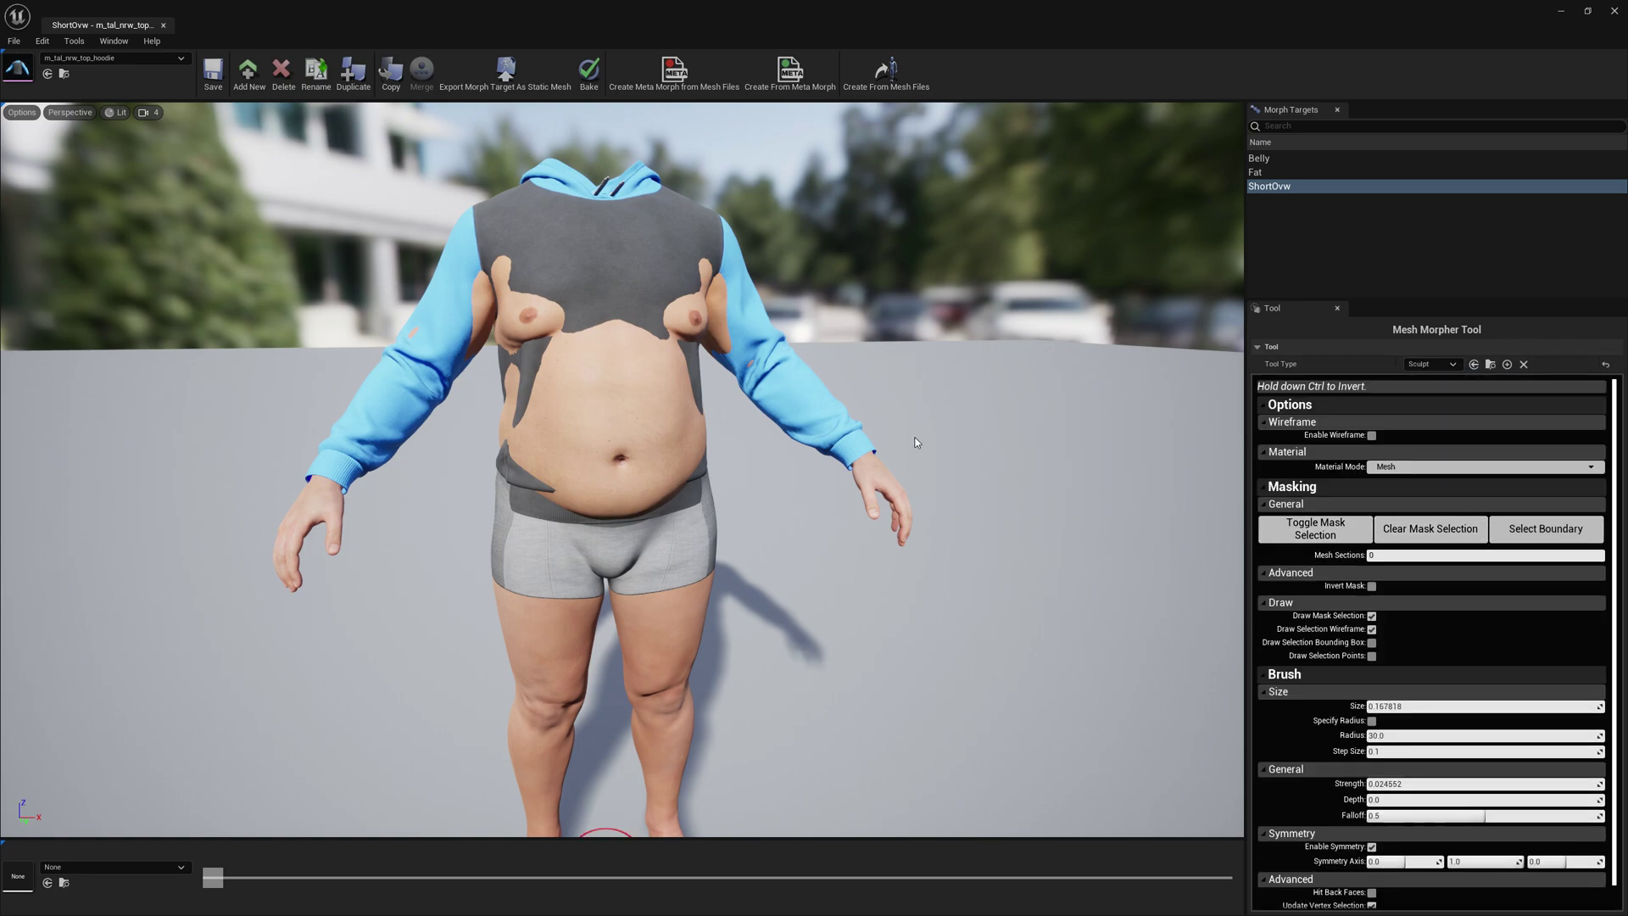
{"action": "left_click", "coordinate": [1310, 530]}
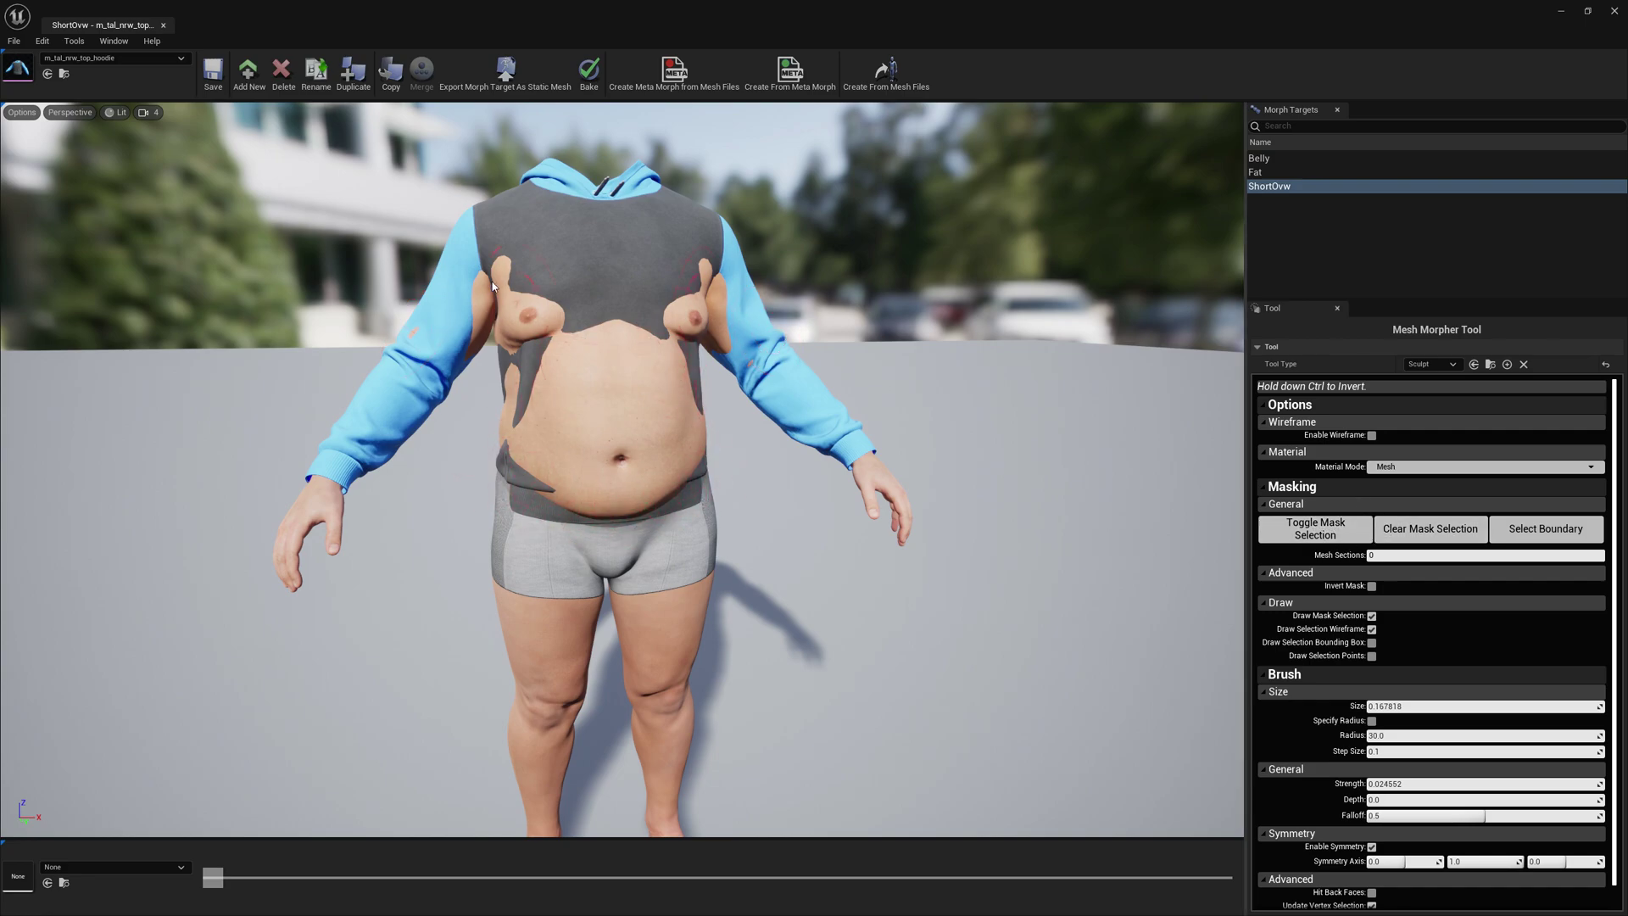
Examine the hoodie's fit over the overweight body from the front and the back
{"action": "mouse_move", "coordinate": [715, 367]}
{"action": "right_mouse_down"}
{"action": "mouse_move", "coordinate": [1009, 364]}
{"action": "mouse_move", "coordinate": [992, 365]}
{"action": "mouse_move", "coordinate": [1179, 331]}
{"action": "mouse_move", "coordinate": [769, 384]}
{"action": "right_mouse_up"}
{"action": "key", "text": "w"}
{"action": "key", "text": "s"}
{"action": "key", "text": "d"}
{"action": "key", "text": "w"}
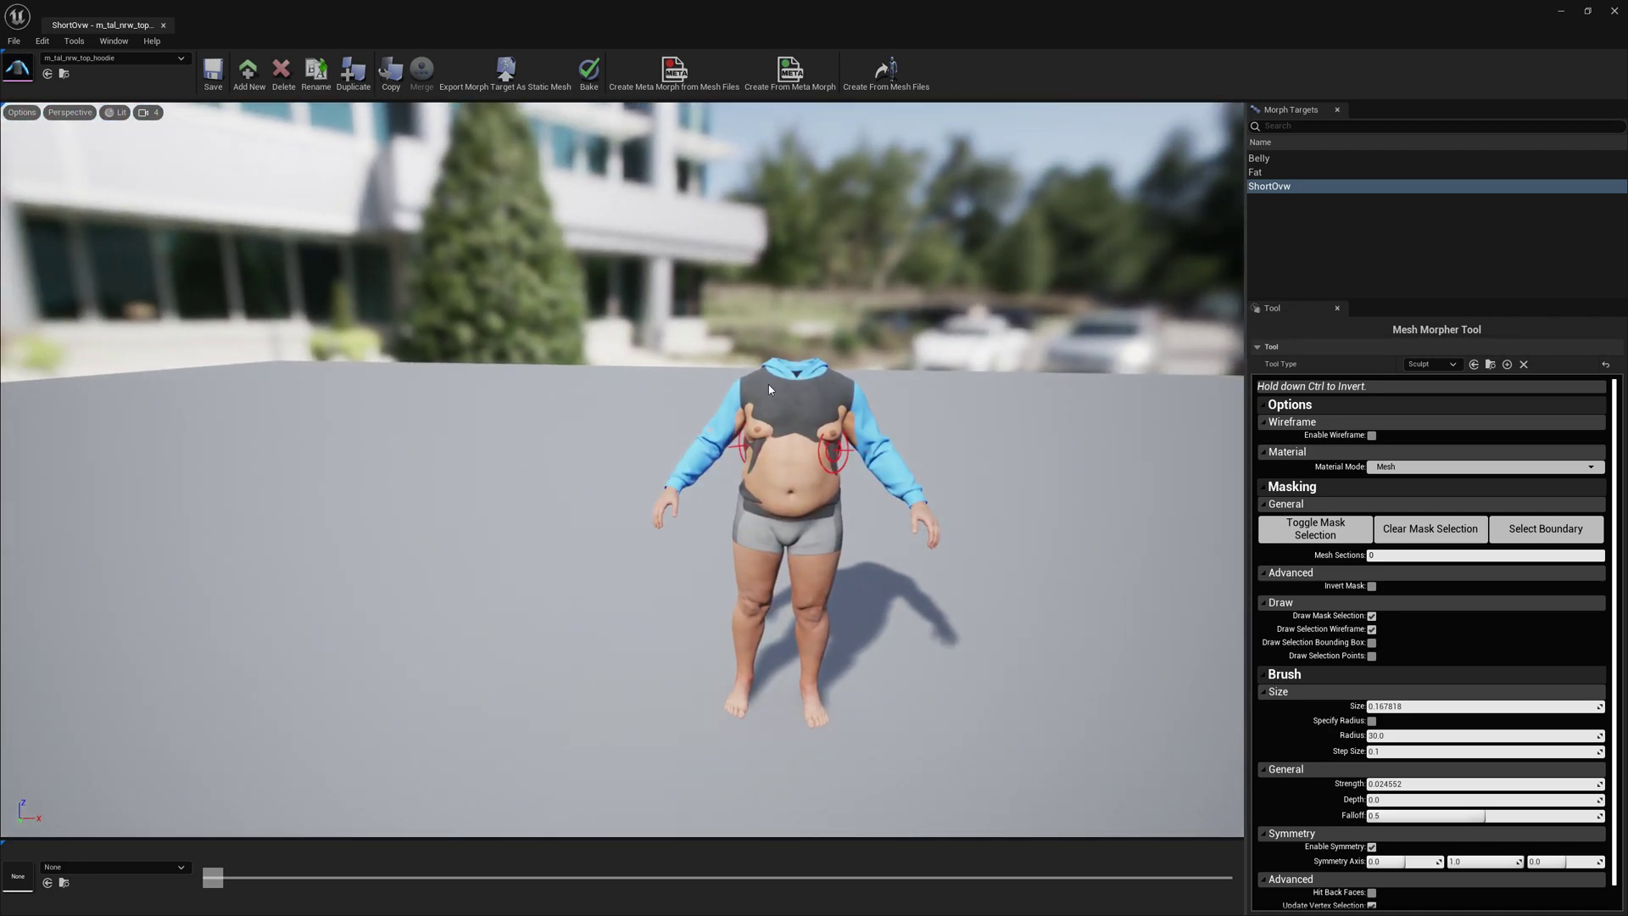
{"action": "key", "text": "a"}
{"action": "right_click_drag", "start_coordinate": [814, 485], "coordinate": [1094, 450]}
{"action": "key", "text": "w"}
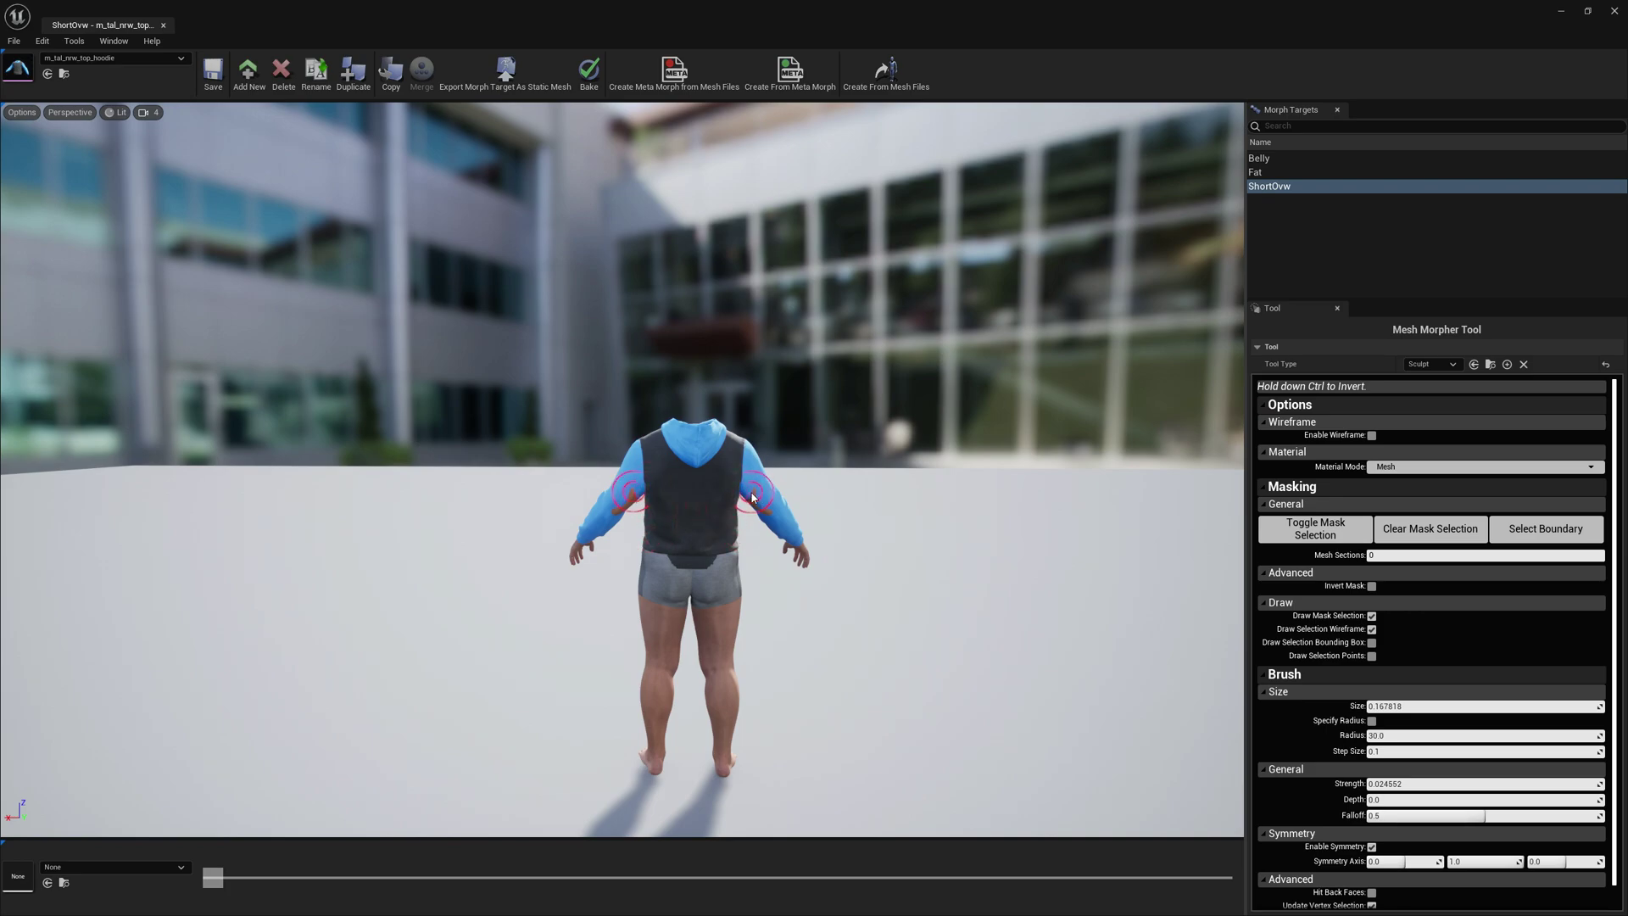
{"action": "key", "text": "w"}
Sculpt the front of the hoodie outward to cover the reference body's chest on both sides
{"action": "right_click_drag", "start_coordinate": [680, 541], "coordinate": [237, 534]}
{"action": "key", "text": "d"}
{"action": "right_click_drag", "start_coordinate": [680, 541], "coordinate": [704, 538]}
{"action": "key", "text": "a"}
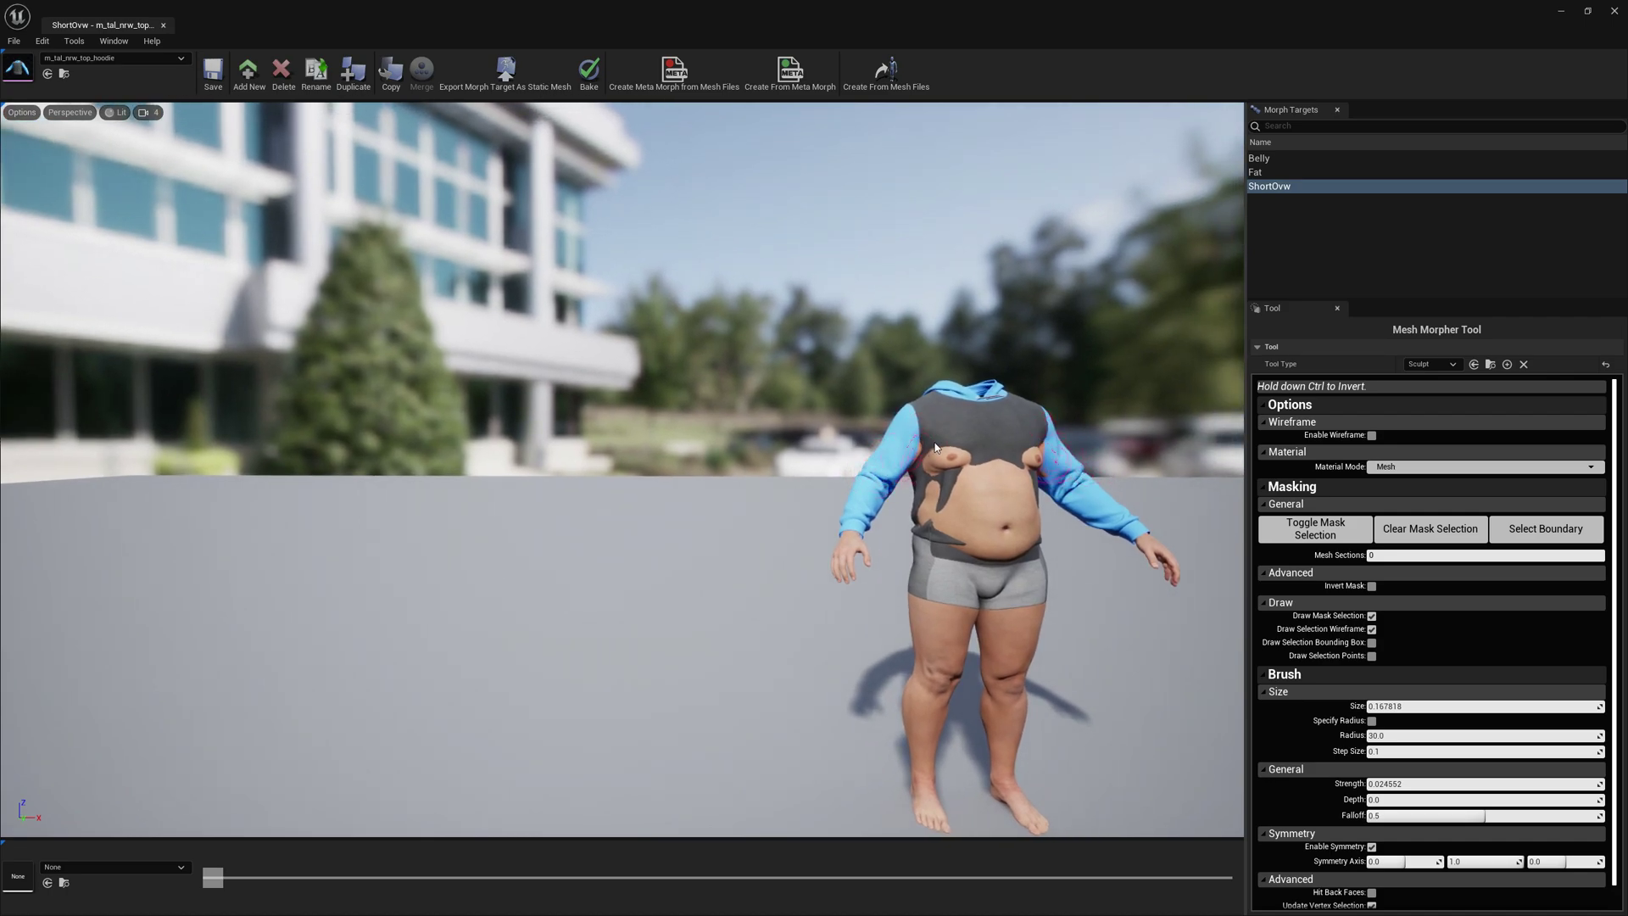
{"action": "left_click_drag", "start_coordinate": [924, 438], "coordinate": [959, 476]}
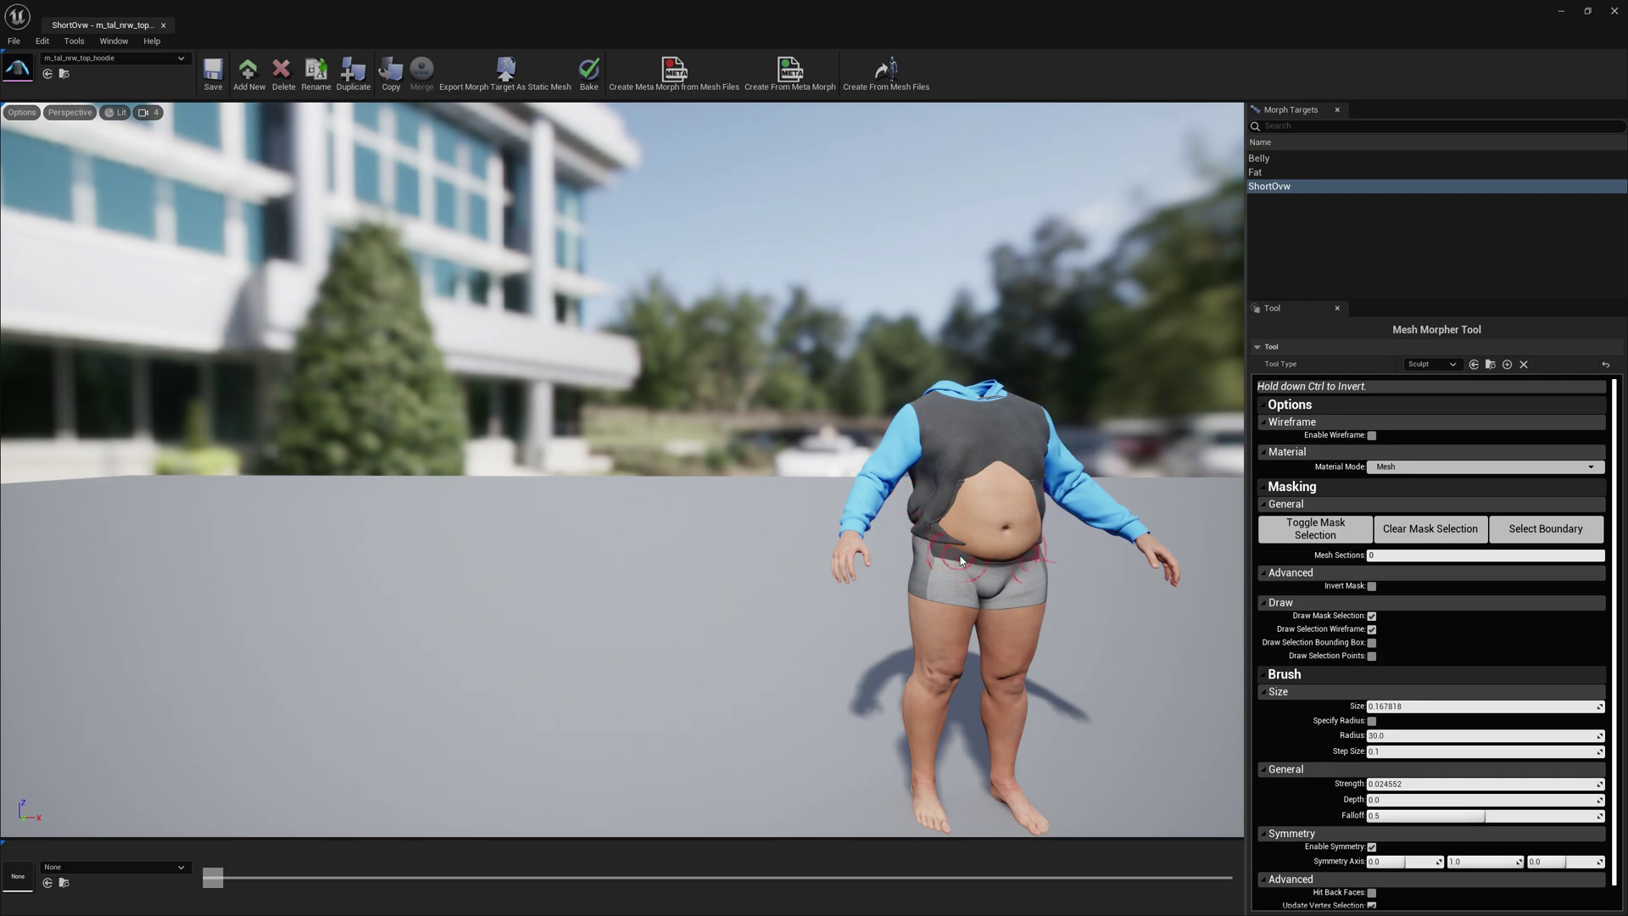
Reduce the viewport camera speed to 2 for close-up work on the hoodie
{"action": "key", "text": "w"}
{"action": "mouse_move", "coordinate": [959, 561]}
{"action": "right_mouse_down"}
{"action": "mouse_move", "coordinate": [1204, 561]}
{"action": "mouse_move", "coordinate": [983, 556]}
{"action": "right_mouse_up"}
{"action": "key", "text": "s"}
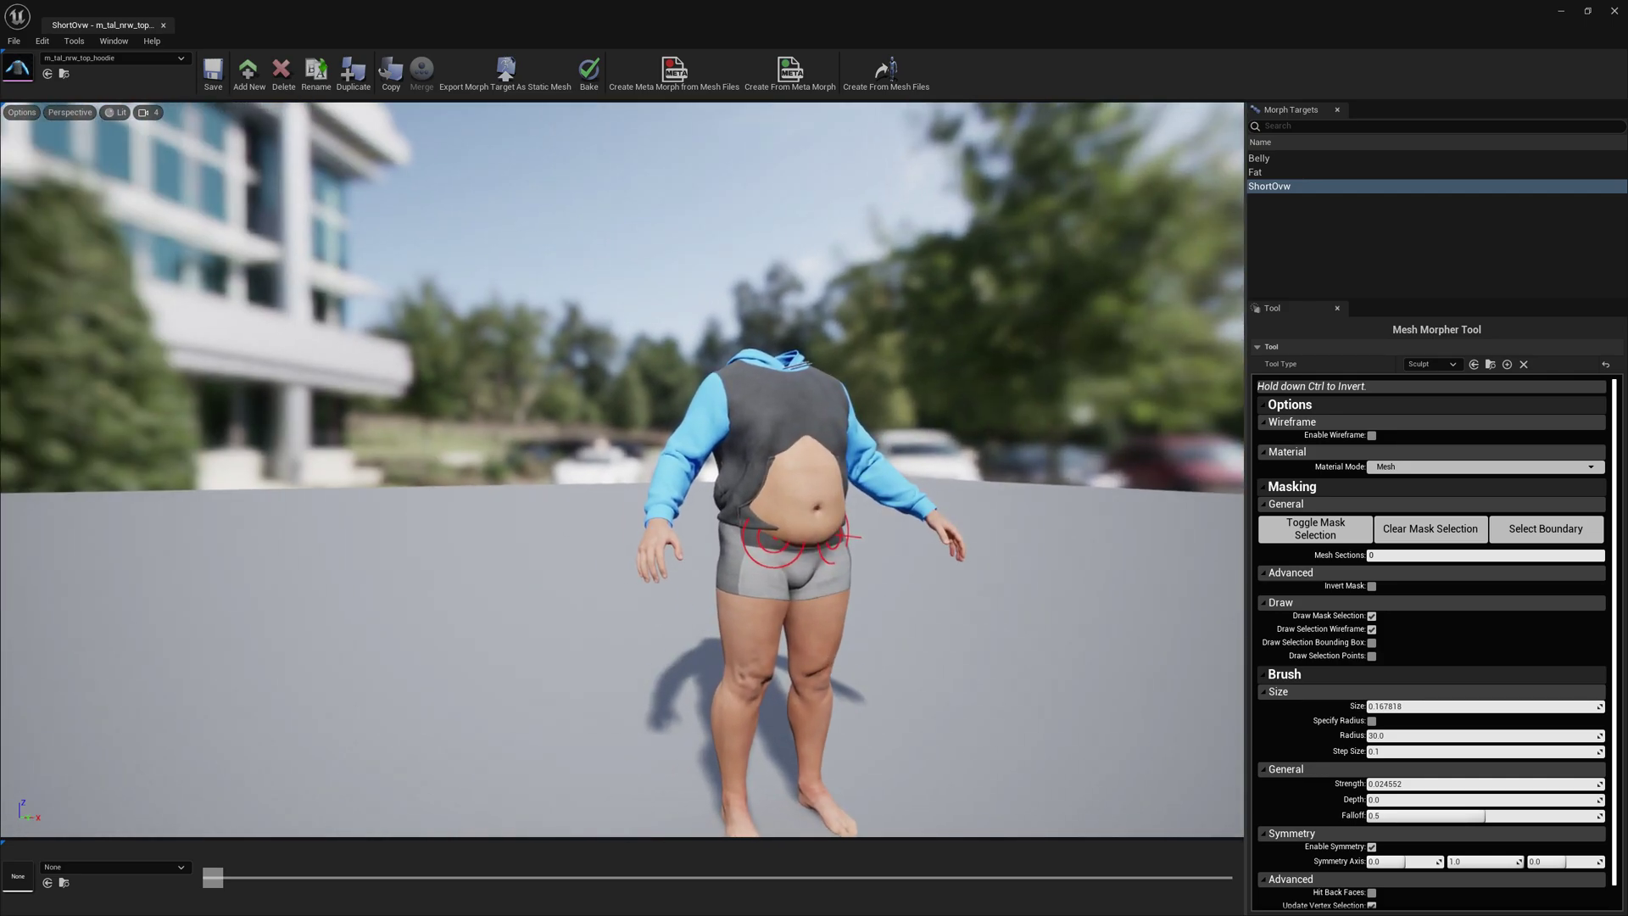
{"action": "left_click", "coordinate": [140, 115]}
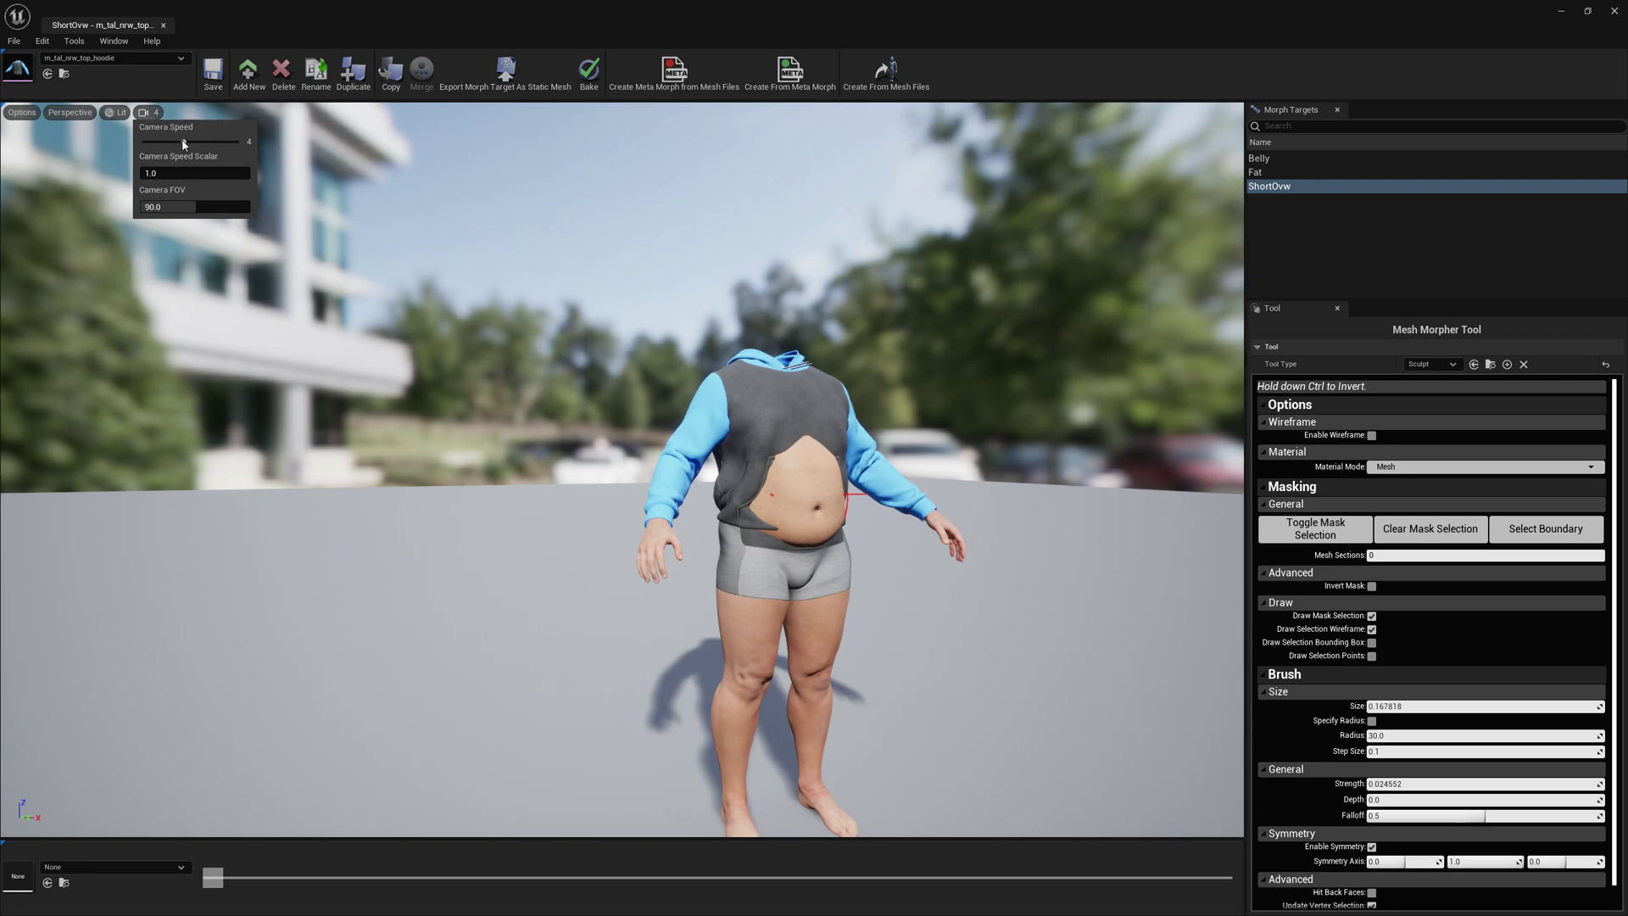
{"action": "right_click_drag", "start_coordinate": [682, 454], "coordinate": [789, 456]}
{"action": "key", "text": "w"}
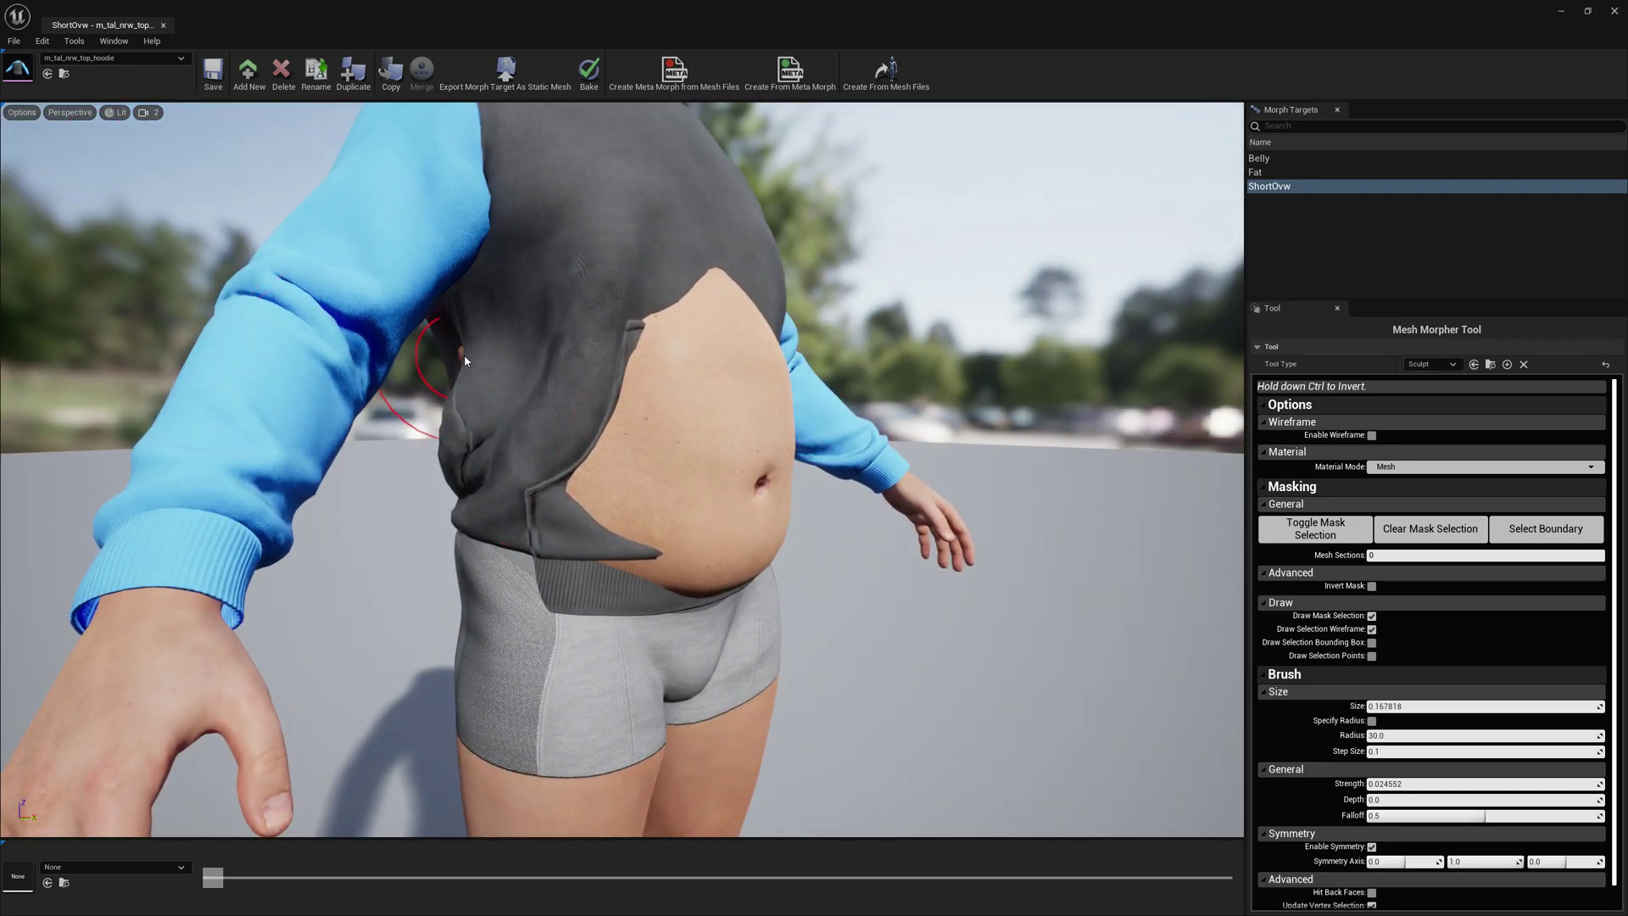
{"action": "left_click_drag", "start_coordinate": [465, 361], "coordinate": [473, 363], "text": "alt"}
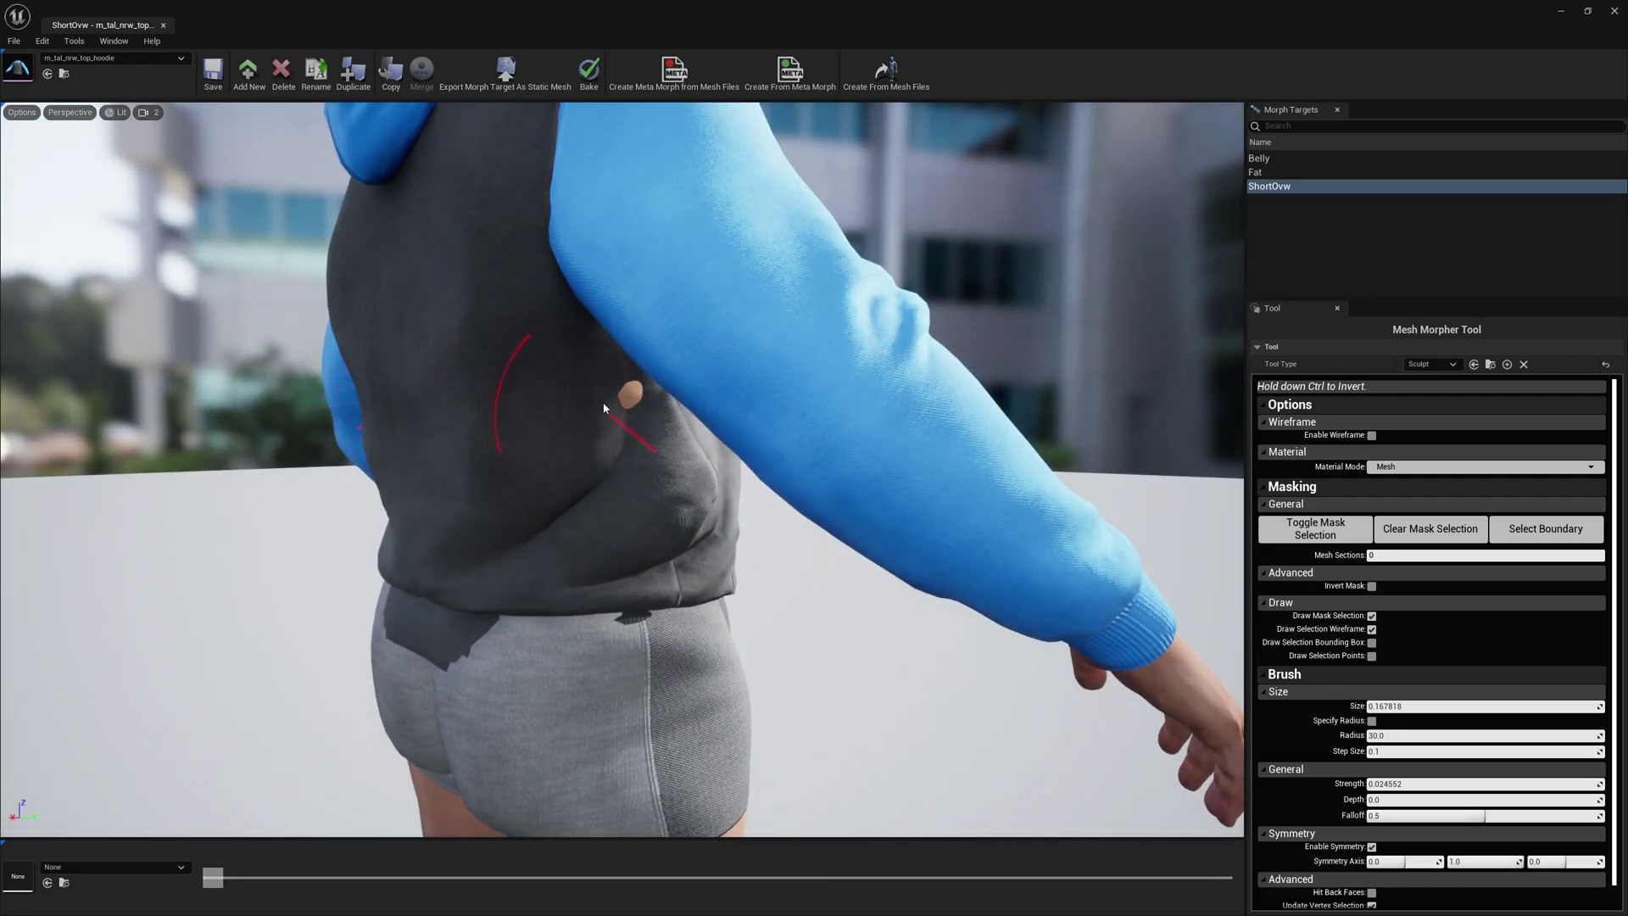
Sculpt the front of the hoodie outward over the belly to cover the exposed skin around the pocket
{"action": "left_click_drag", "start_coordinate": [636, 405], "coordinate": [704, 445], "text": "alt"}
{"action": "scroll", "coordinate": [705, 441], "scroll_direction": "down", "scroll_amount": 5}
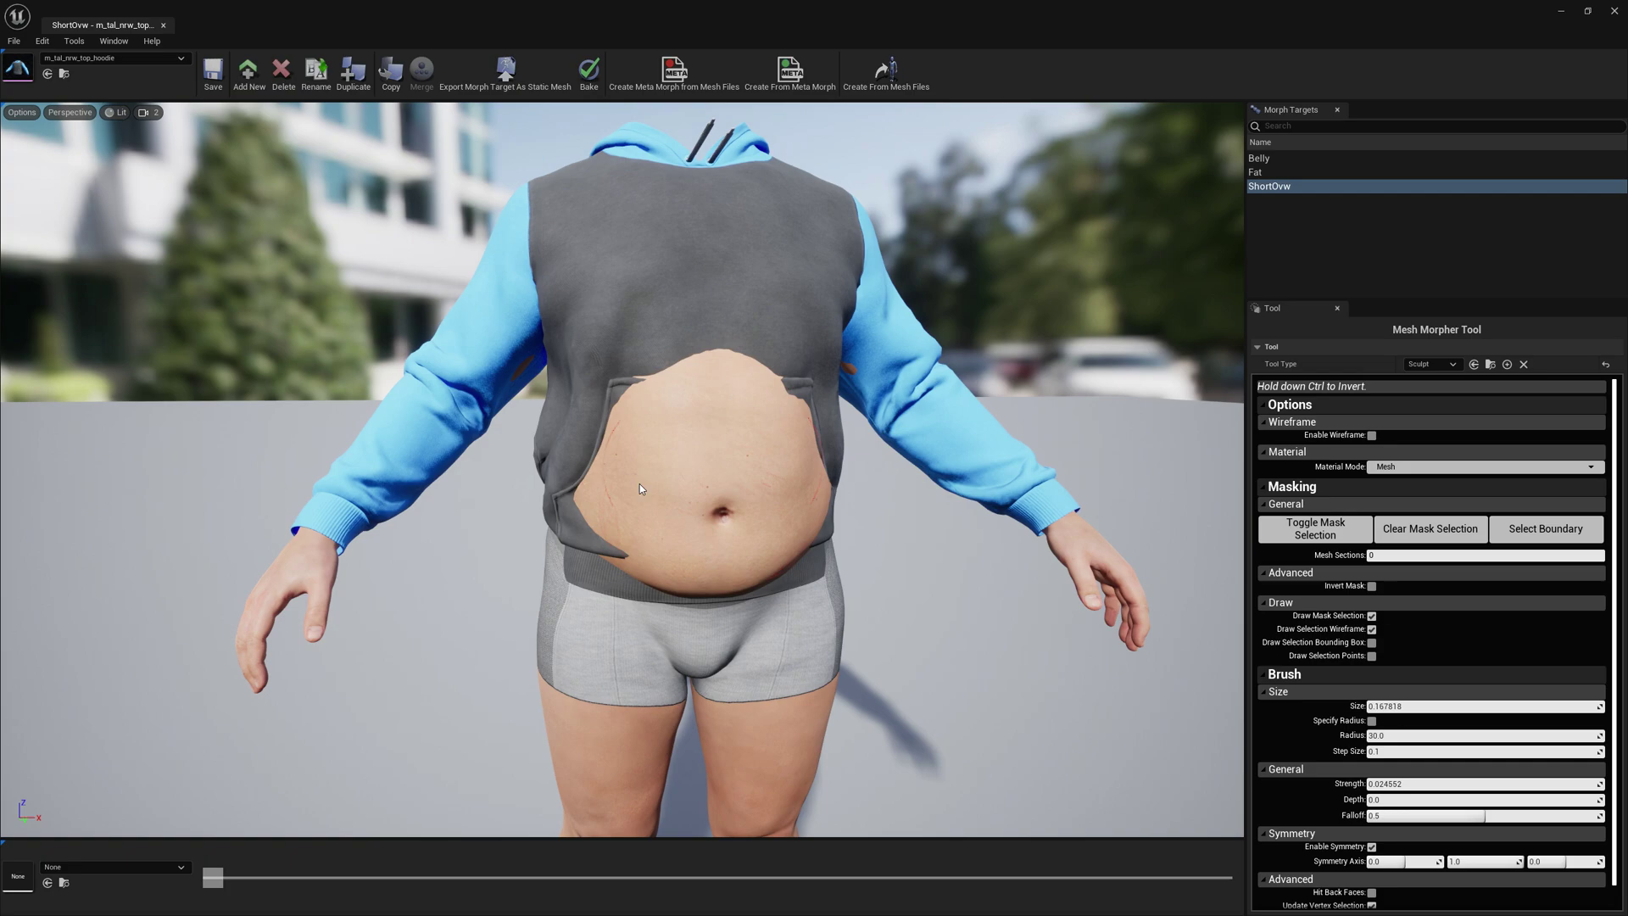
{"action": "mouse_move", "coordinate": [640, 488]}
{"action": "left_mouse_down"}
{"action": "mouse_move", "coordinate": [628, 502]}
{"action": "mouse_move", "coordinate": [708, 400]}
{"action": "left_mouse_up"}
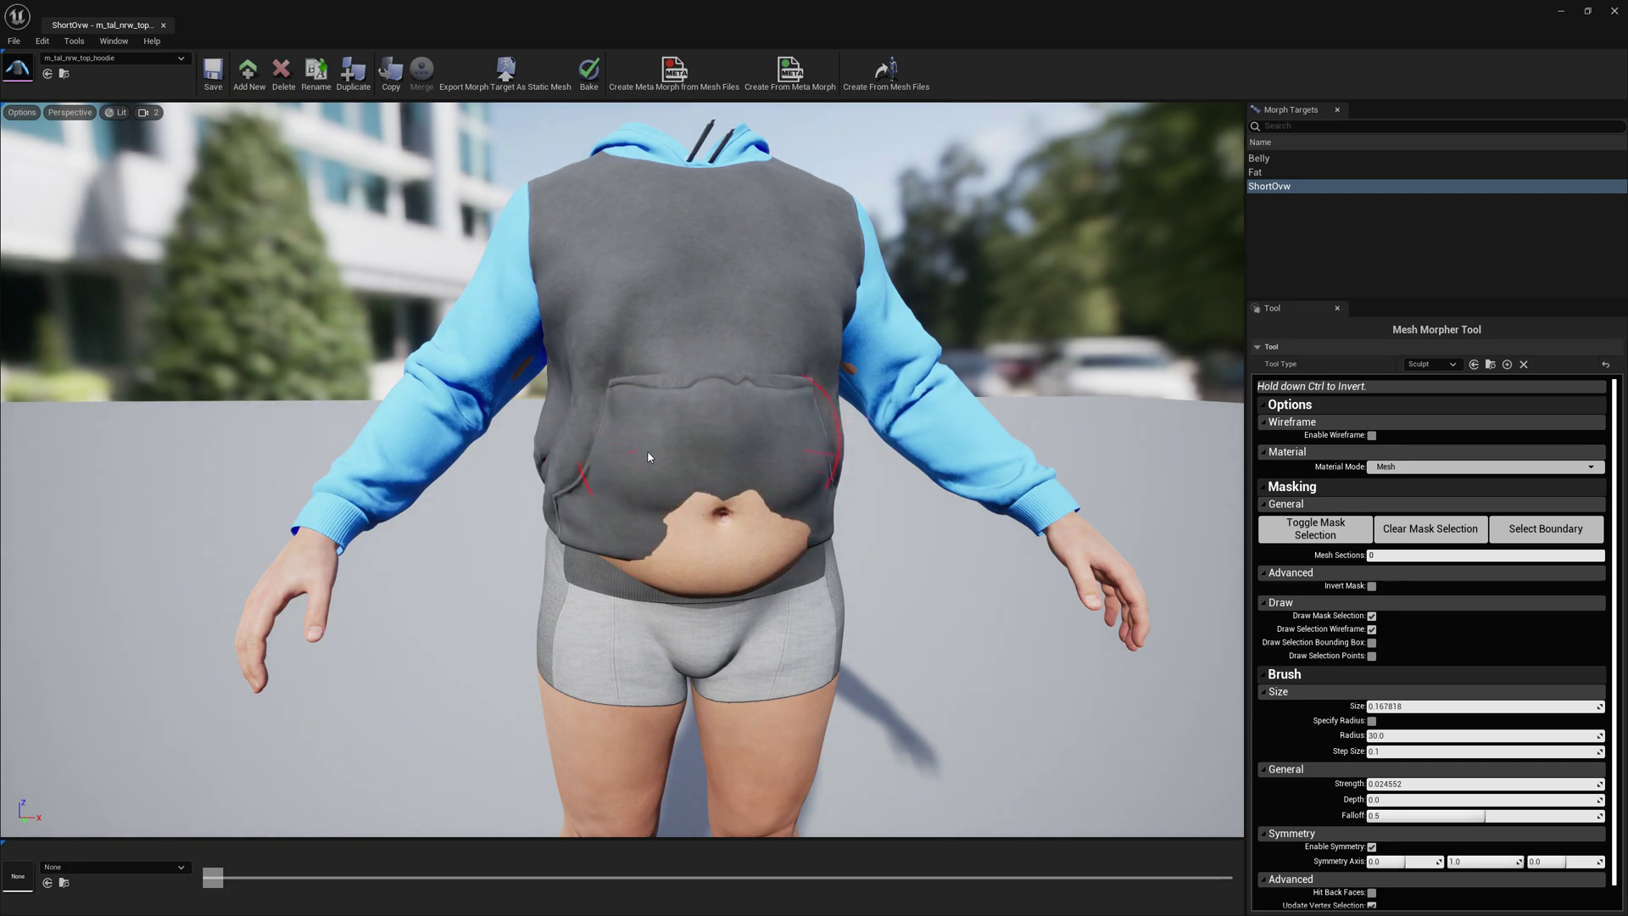
{"action": "mouse_move", "coordinate": [648, 457]}
{"action": "left_mouse_down"}
{"action": "mouse_move", "coordinate": [763, 593]}
{"action": "mouse_move", "coordinate": [674, 590]}
{"action": "mouse_move", "coordinate": [801, 561]}
{"action": "left_mouse_up"}
Sculpt the hoodie's lower edge outward around the waist and hips, covering the rest of the lower belly
{"action": "key", "text": "d"}
{"action": "mouse_move", "coordinate": [800, 561]}
{"action": "right_mouse_down"}
{"action": "mouse_move", "coordinate": [475, 561]}
{"action": "mouse_move", "coordinate": [543, 529]}
{"action": "mouse_move", "coordinate": [339, 570]}
{"action": "mouse_move", "coordinate": [280, 610]}
{"action": "right_mouse_up"}
{"action": "key", "text": "a"}
{"action": "key", "text": "d"}
{"action": "left_click_drag", "start_coordinate": [555, 595], "coordinate": [436, 579]}
{"action": "right_click_drag", "start_coordinate": [436, 580], "coordinate": [551, 609]}
{"action": "mouse_move", "coordinate": [407, 577]}
{"action": "left_mouse_down"}
{"action": "mouse_move", "coordinate": [322, 598]}
{"action": "mouse_move", "coordinate": [444, 516]}
{"action": "left_mouse_up"}
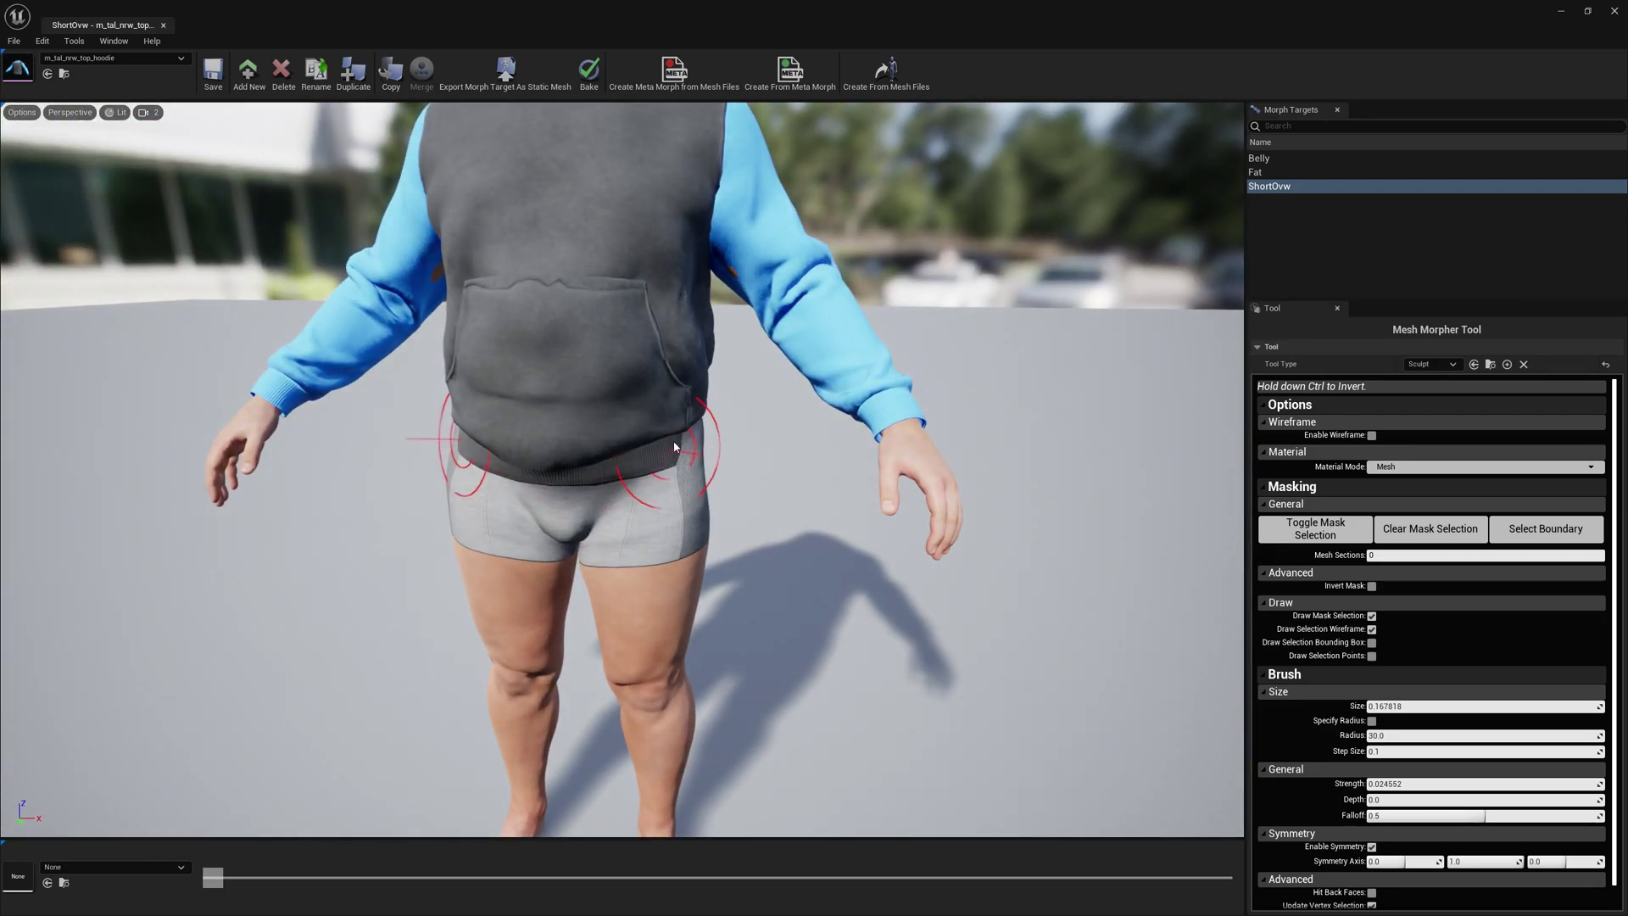
{"action": "left_click_drag", "start_coordinate": [674, 444], "coordinate": [669, 441], "text": "alt"}
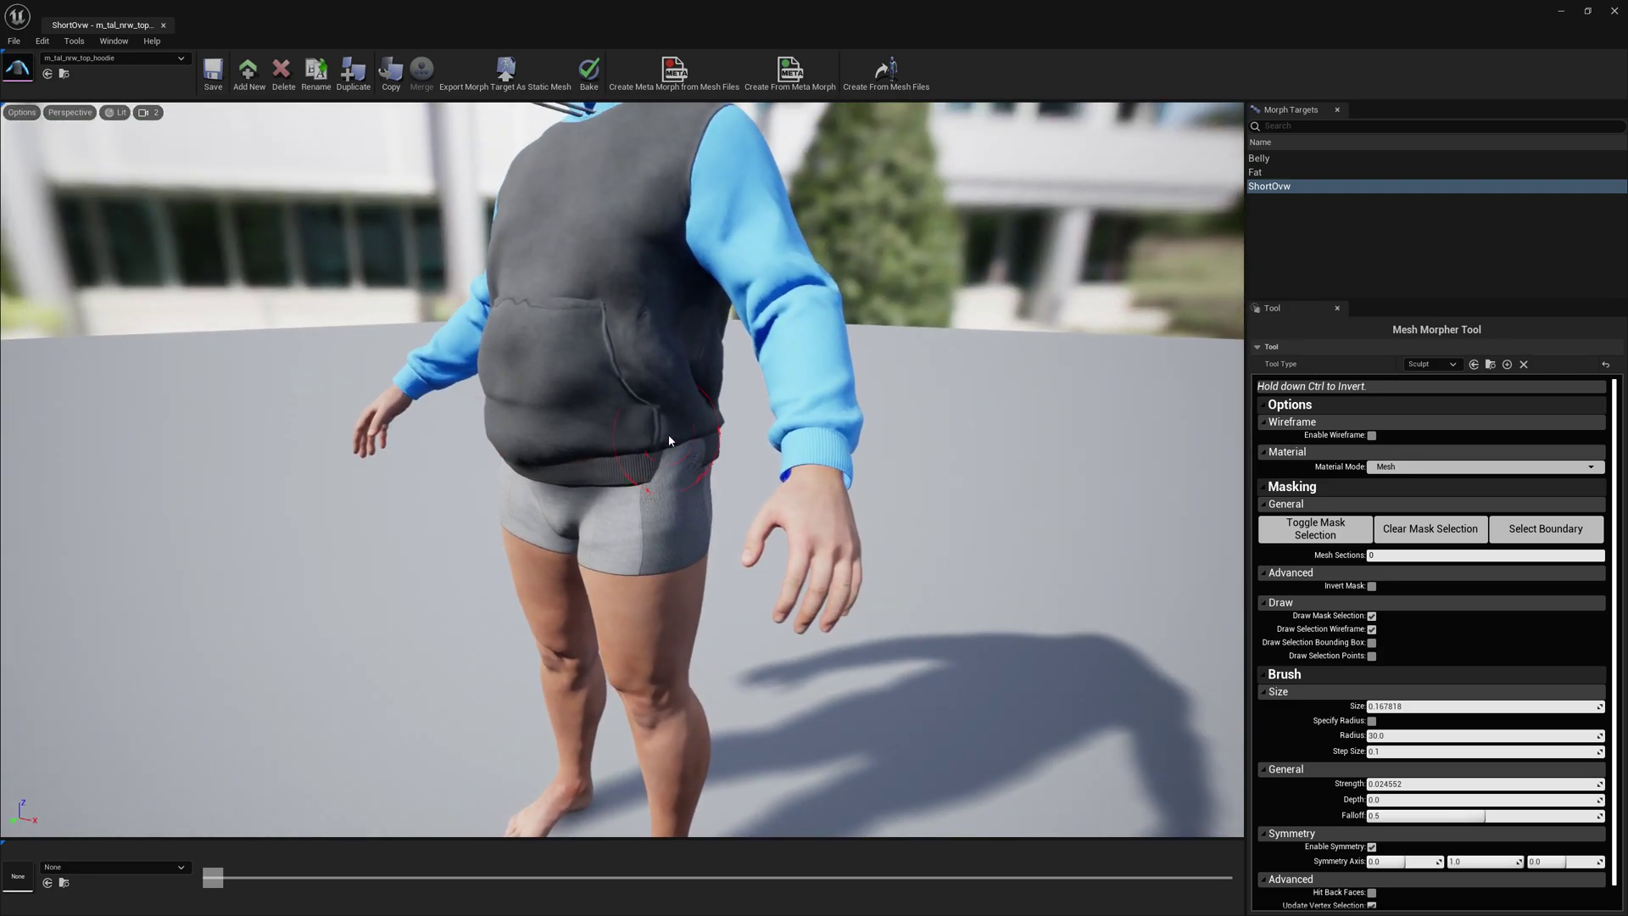
{"action": "mouse_move", "coordinate": [667, 472]}
{"action": "right_mouse_down"}
{"action": "mouse_move", "coordinate": [916, 454]}
{"action": "mouse_move", "coordinate": [668, 468]}
{"action": "right_mouse_up"}
{"action": "key", "text": "s"}
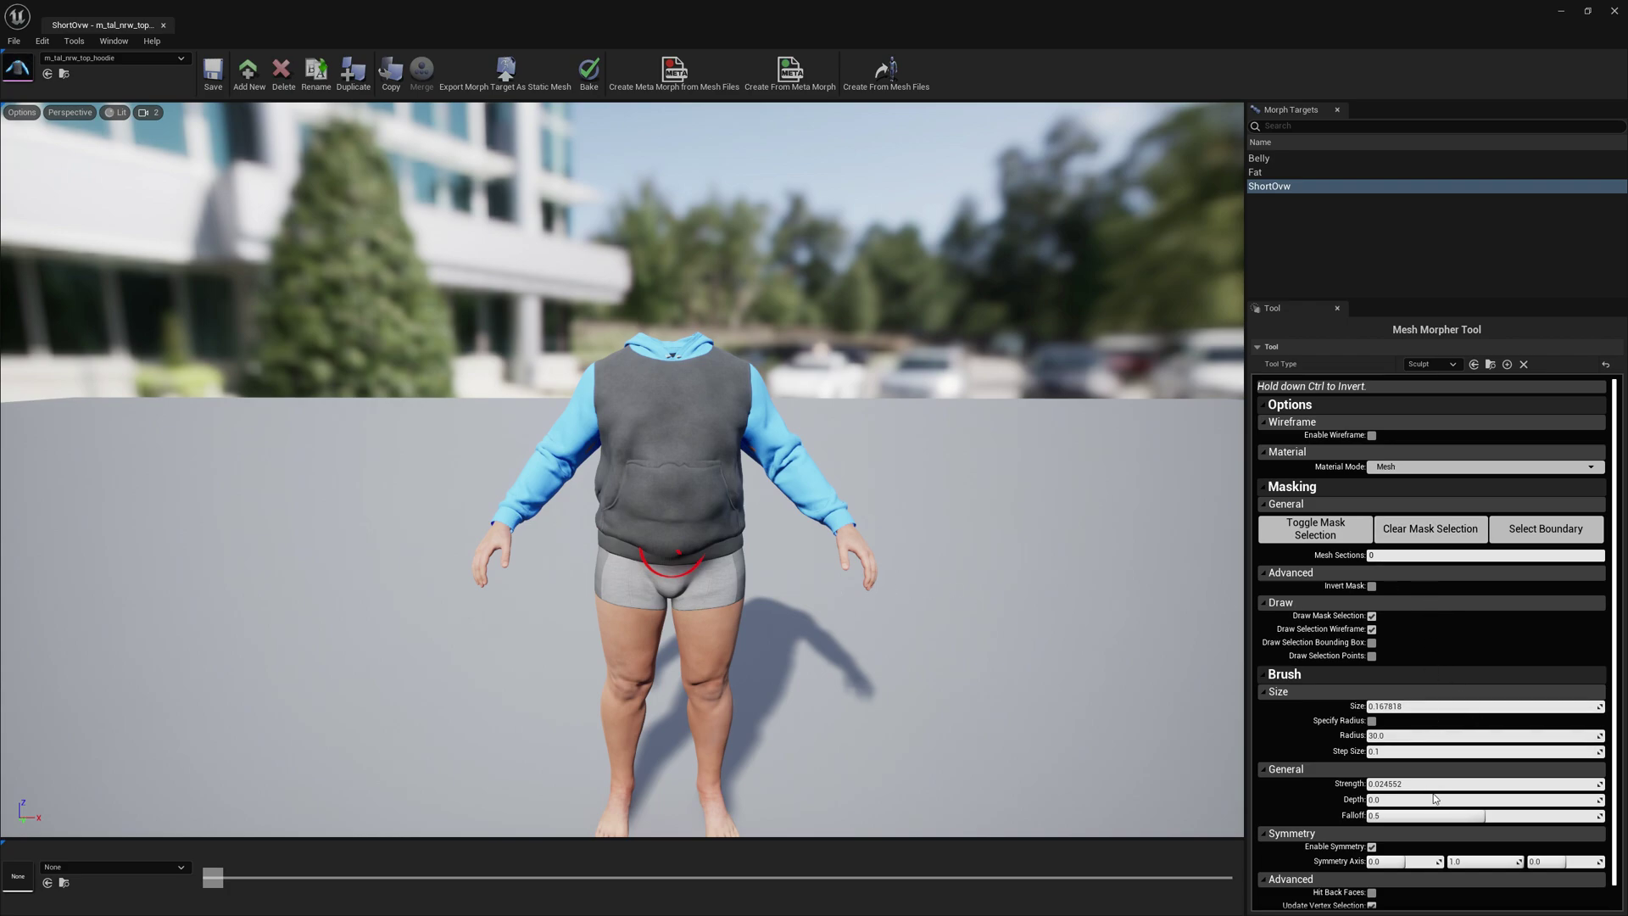
Set the tool type to Smooth and smooth the sculpted hoodie around the lower torso
{"action": "scroll", "coordinate": [1439, 797], "scroll_direction": "down", "scroll_amount": 1}
{"action": "scroll", "coordinate": [1430, 772], "scroll_direction": "up", "scroll_amount": 1}
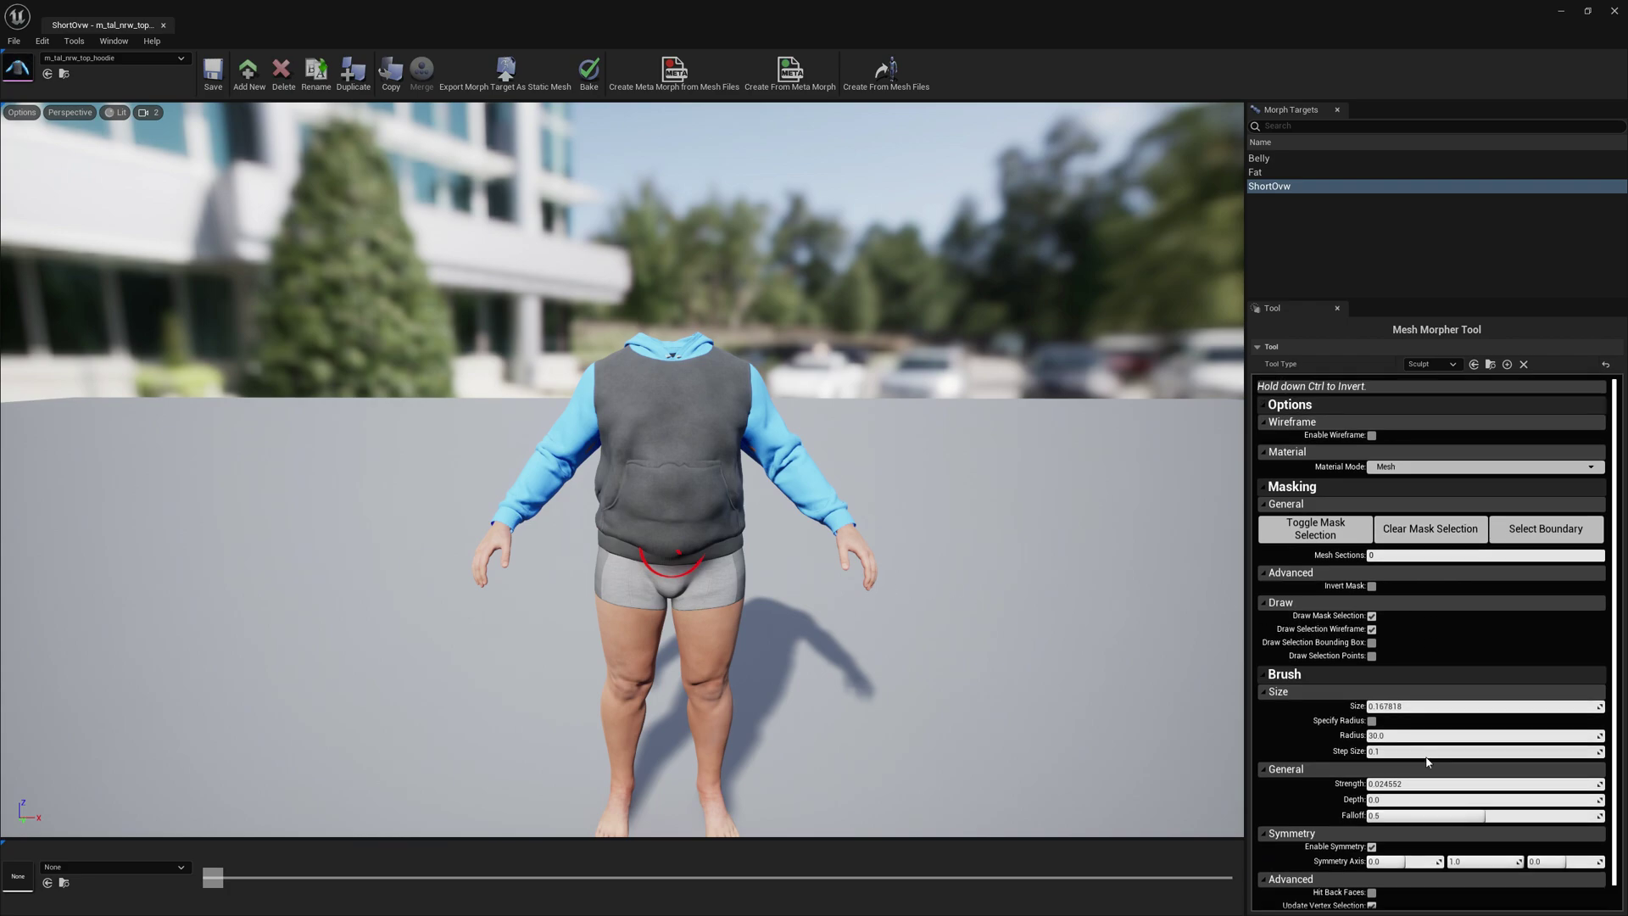
{"action": "left_click", "coordinate": [1424, 365]}
{"action": "left_click", "coordinate": [1443, 515]}
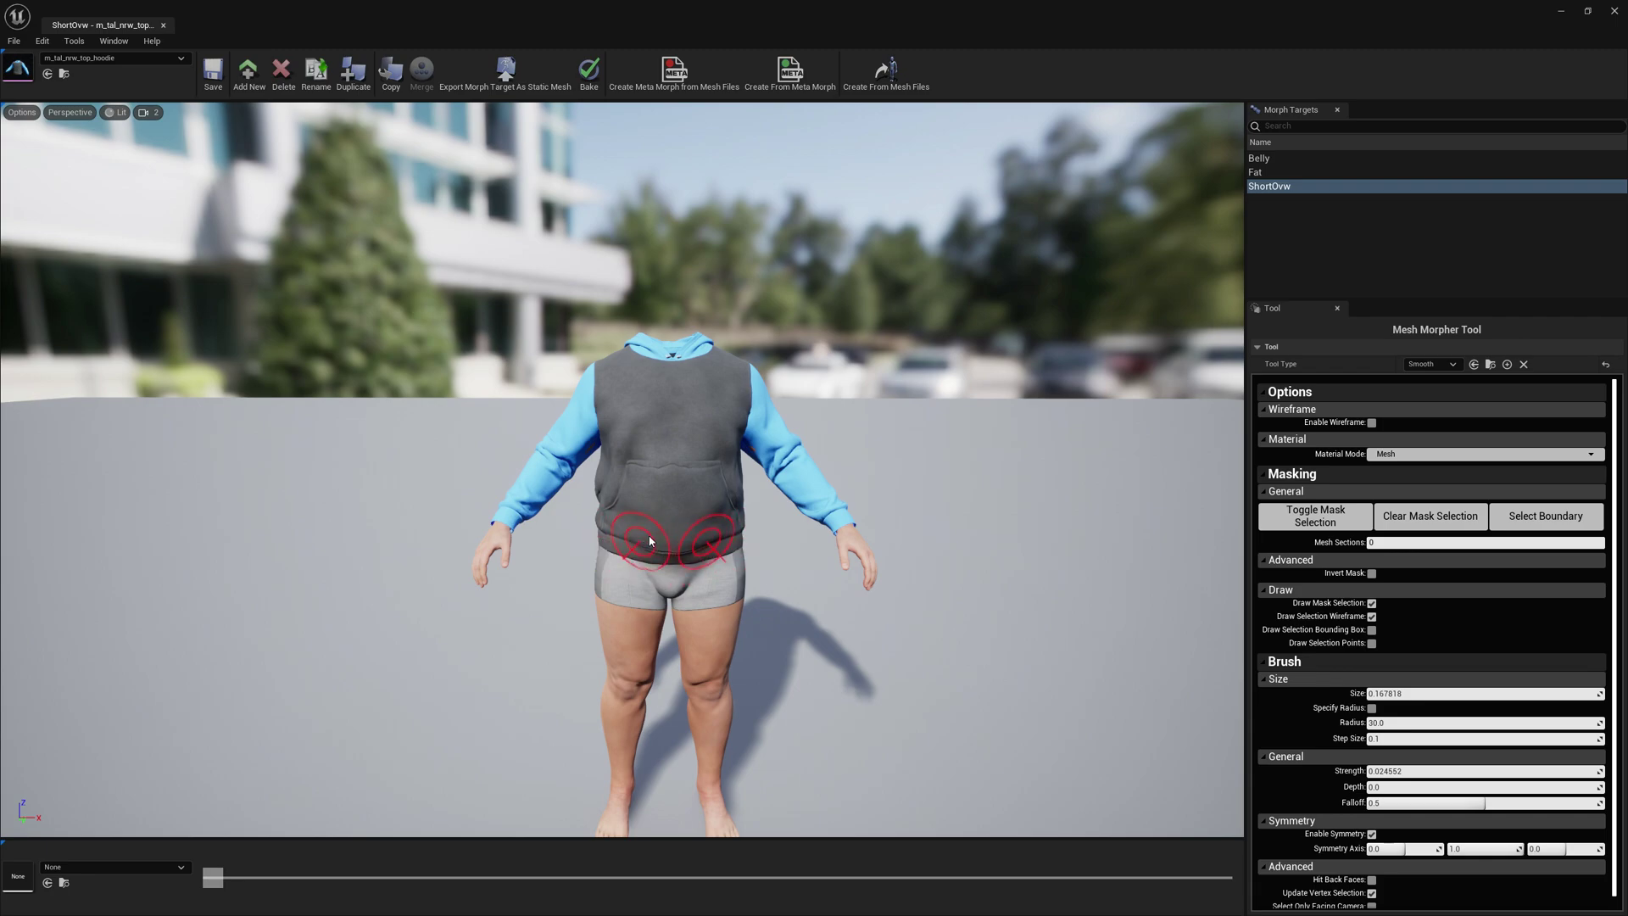
{"action": "right_click_drag", "start_coordinate": [674, 532], "coordinate": [1153, 585]}
{"action": "key", "text": "a"}
{"action": "left_click_drag", "start_coordinate": [670, 519], "coordinate": [673, 534]}
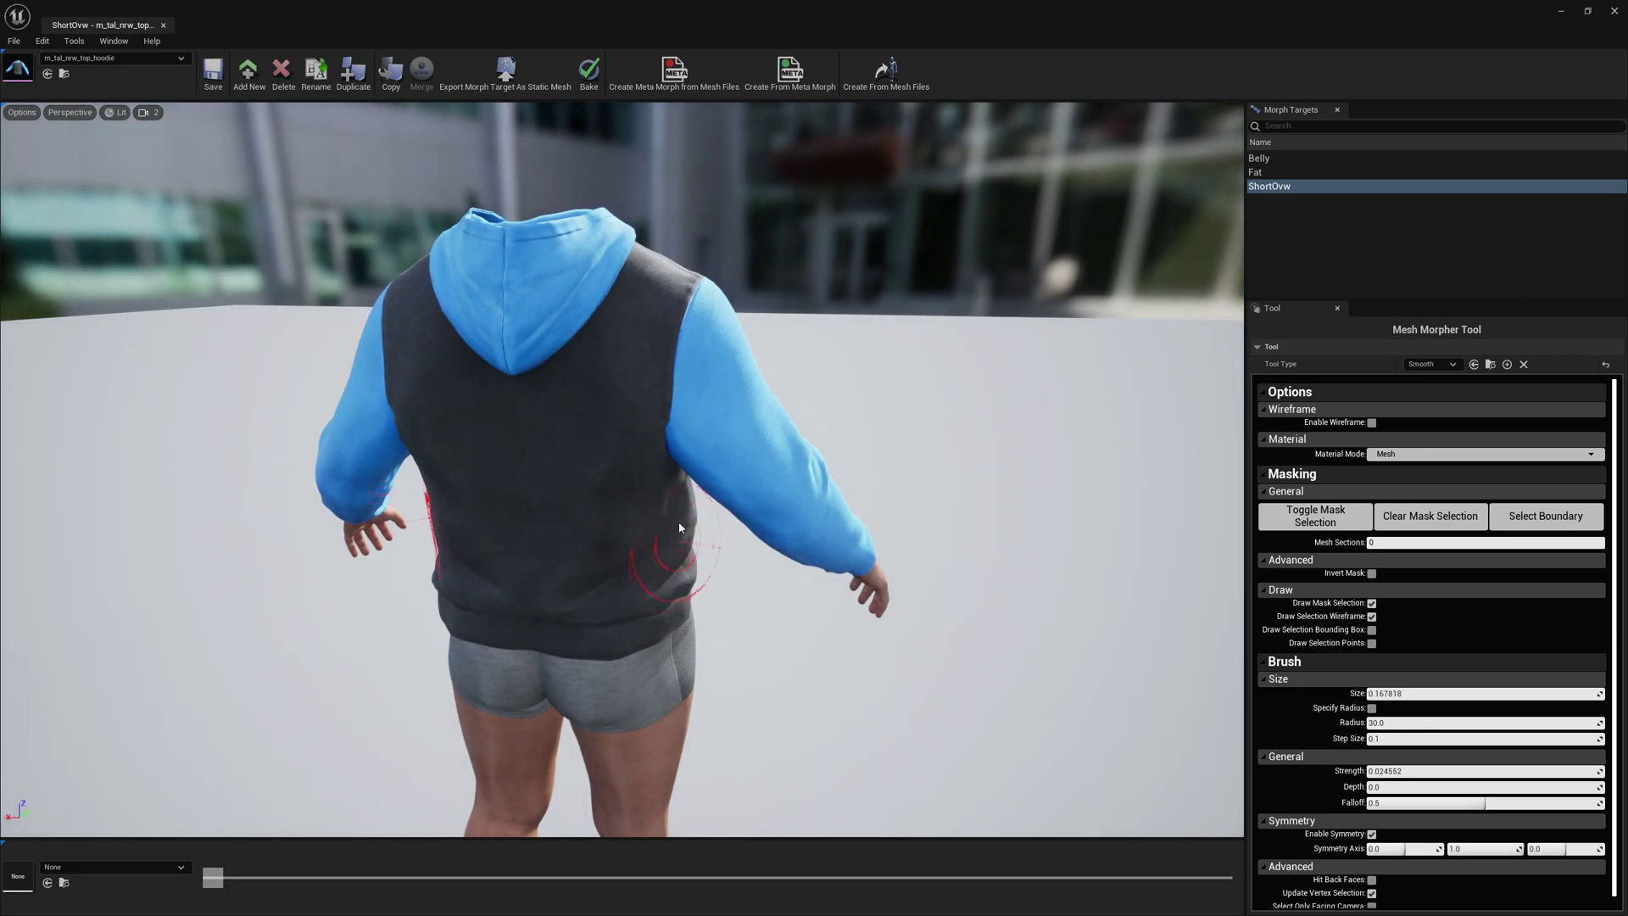
Switch the tool type back to Sculpt and refine the upper front of the hoodie on both sides
{"action": "key", "text": "d"}
{"action": "right_click_drag", "start_coordinate": [651, 538], "coordinate": [161, 566]}
{"action": "key", "text": "s"}
{"action": "key", "text": "d"}
{"action": "right_click_drag", "start_coordinate": [782, 542], "coordinate": [827, 415]}
{"action": "key", "text": "w"}
{"action": "key", "text": "a"}
{"action": "key", "text": "s"}
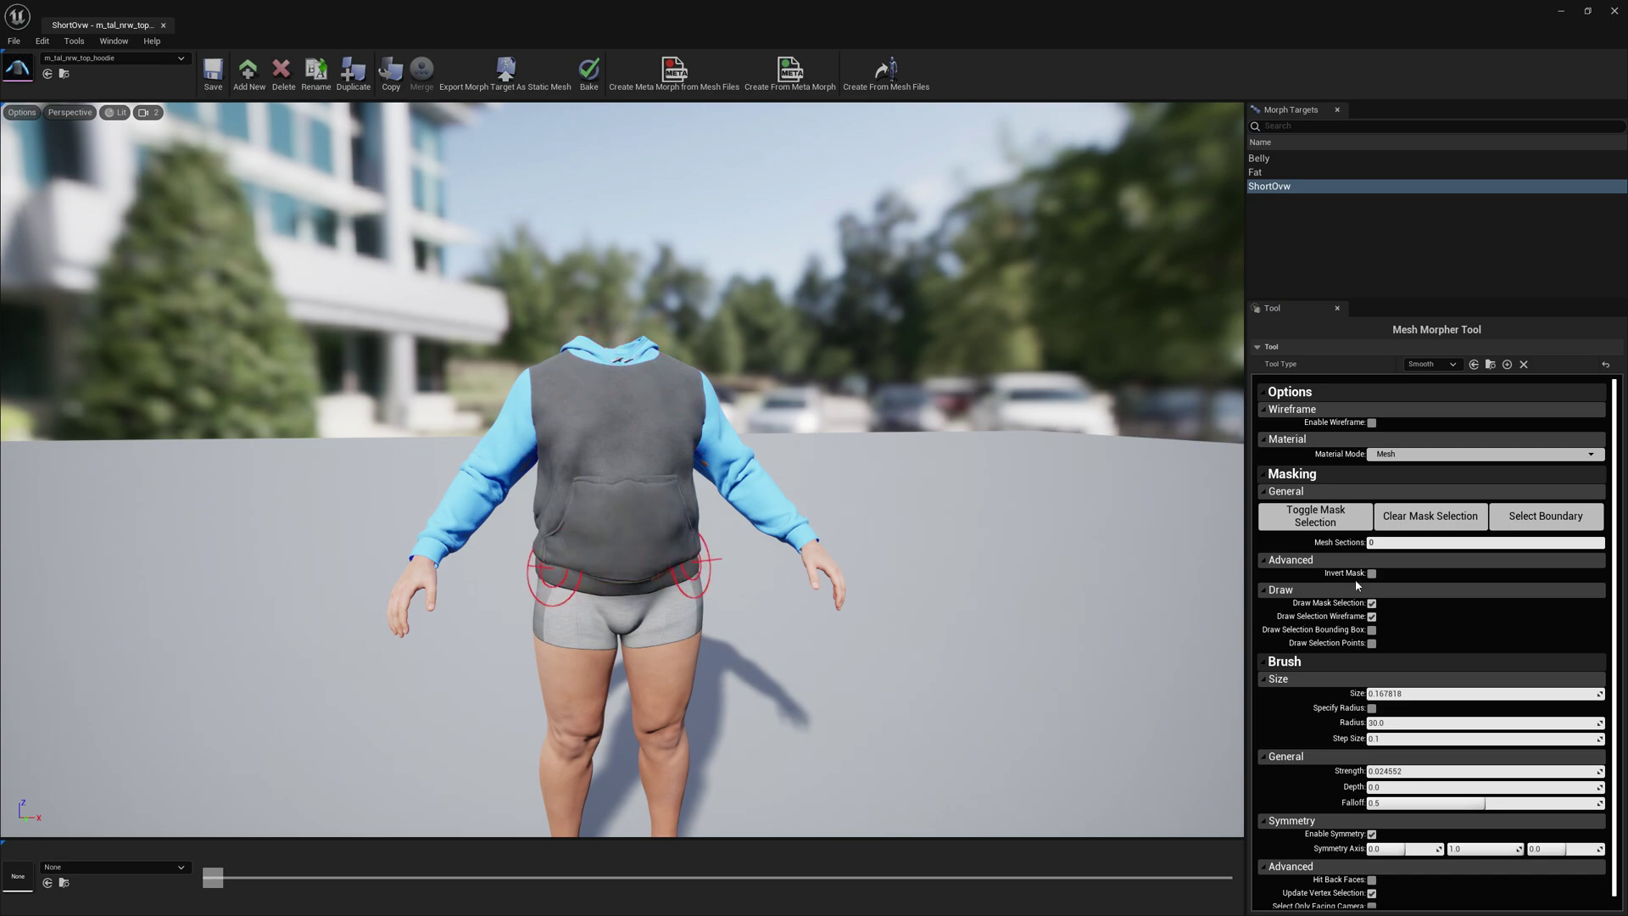
{"action": "left_click", "coordinate": [1440, 363]}
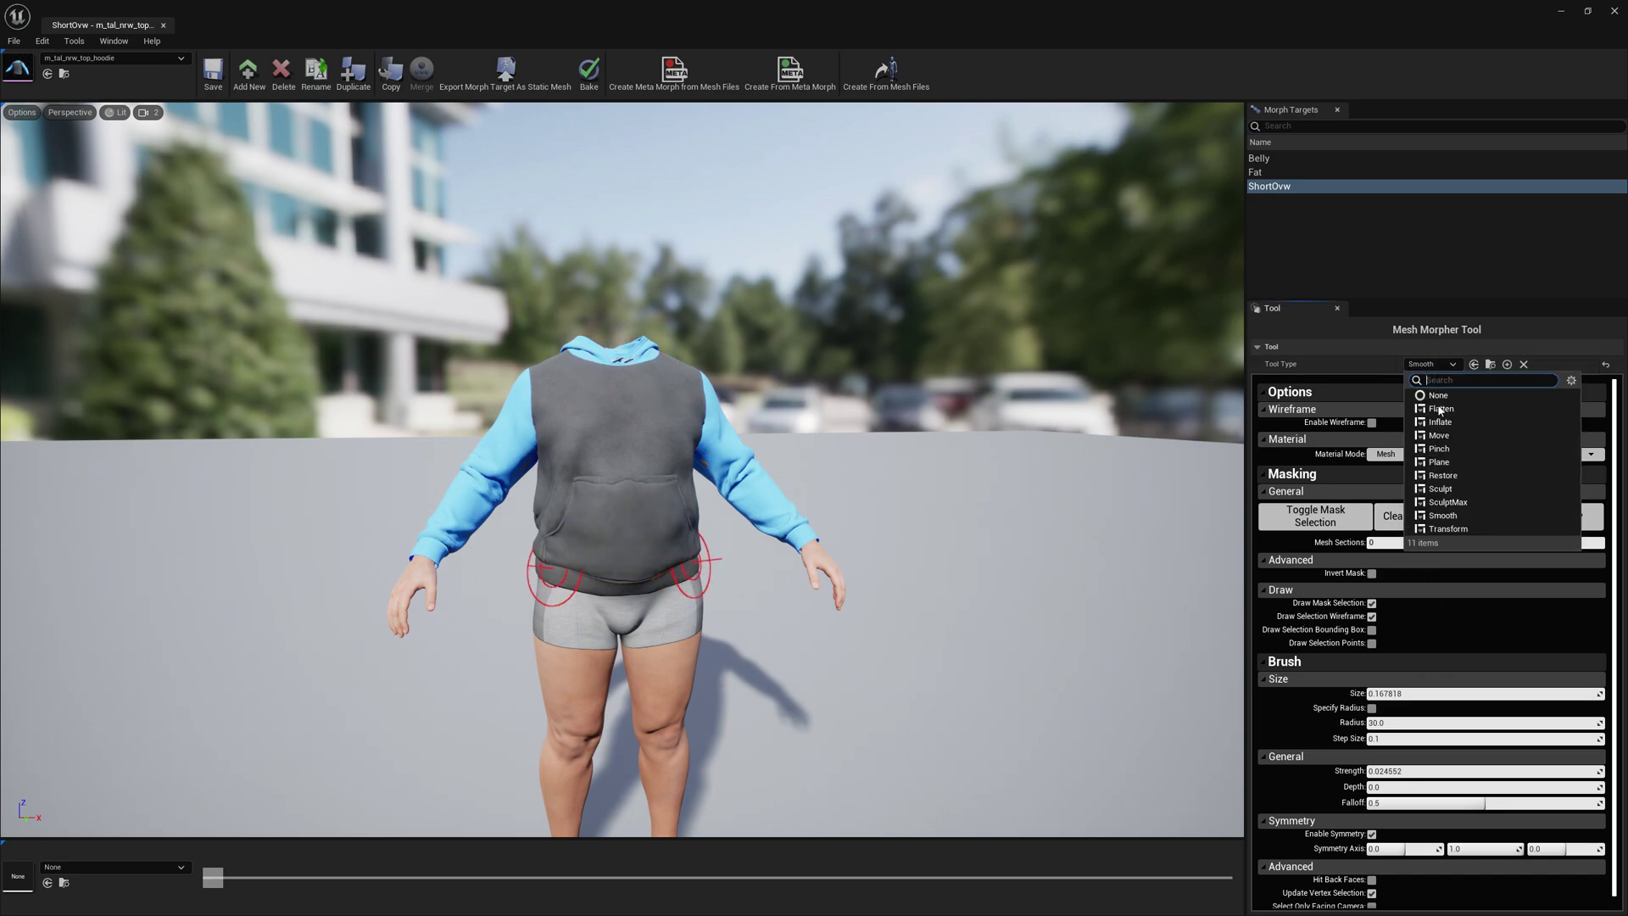
{"action": "left_click", "coordinate": [1446, 507]}
{"action": "key", "text": "w"}
{"action": "mouse_move", "coordinate": [722, 443]}
{"action": "right_mouse_down"}
{"action": "mouse_move", "coordinate": [720, 502]}
{"action": "mouse_move", "coordinate": [717, 423]}
{"action": "right_mouse_up"}
{"action": "left_click_drag", "start_coordinate": [674, 395], "coordinate": [708, 430]}
{"action": "mouse_move", "coordinate": [708, 430]}
{"action": "right_mouse_down"}
{"action": "mouse_move", "coordinate": [737, 501]}
{"action": "mouse_move", "coordinate": [610, 280]}
{"action": "right_mouse_up"}
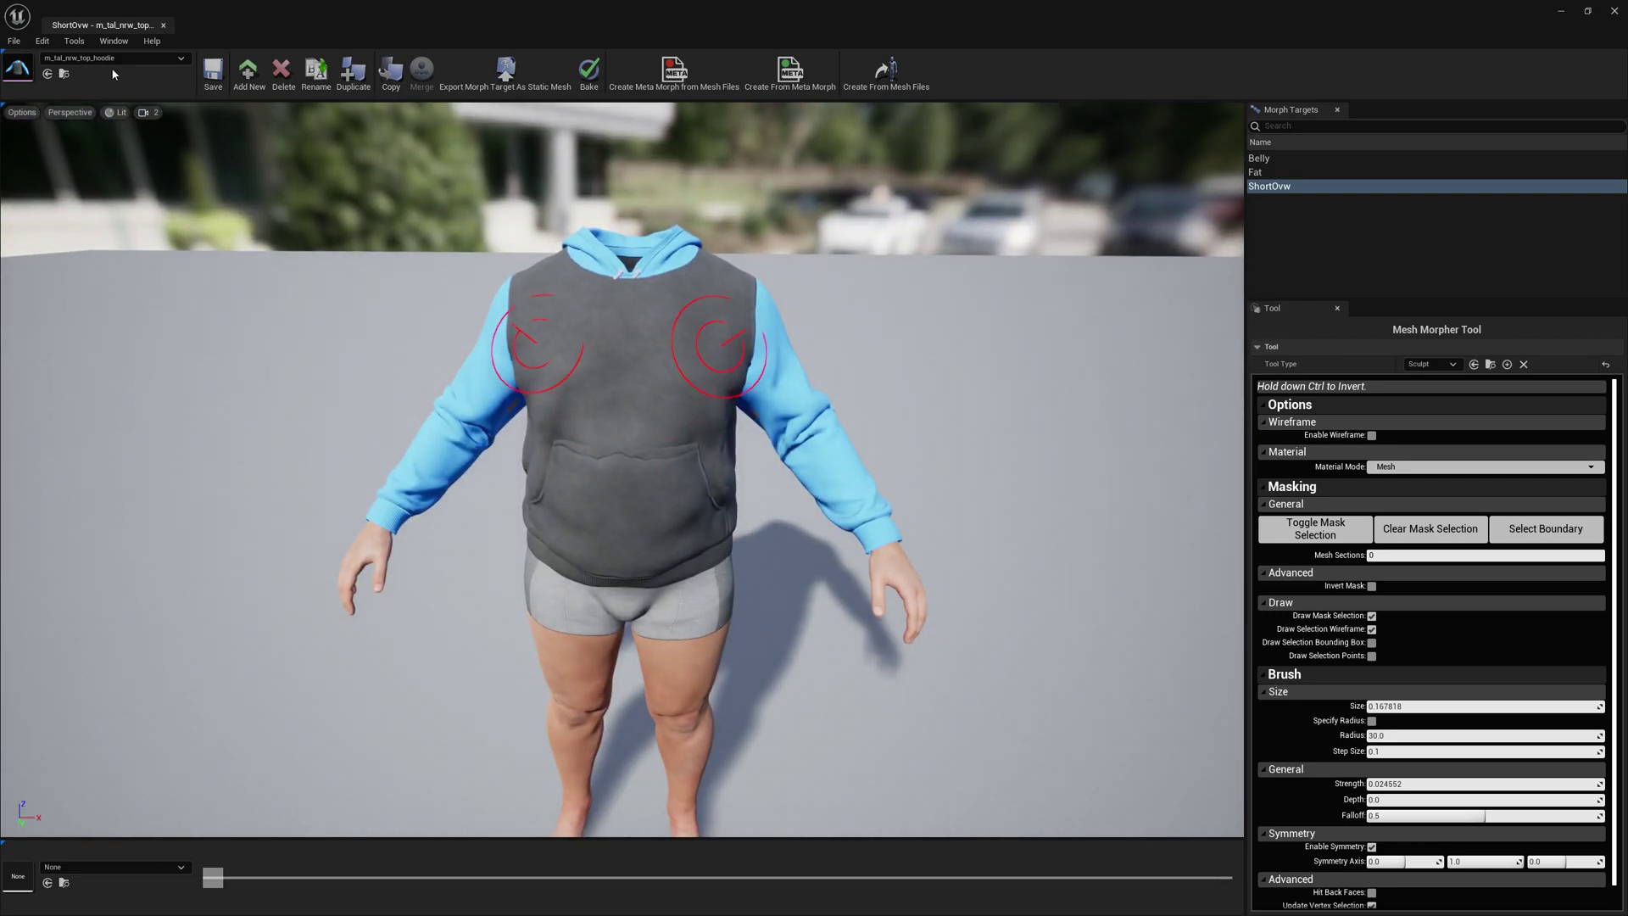
Save the m_tal_nrw_top_hoodie mesh and its skeleton, and minimize the morph editor window
{"action": "left_click", "coordinate": [212, 73]}
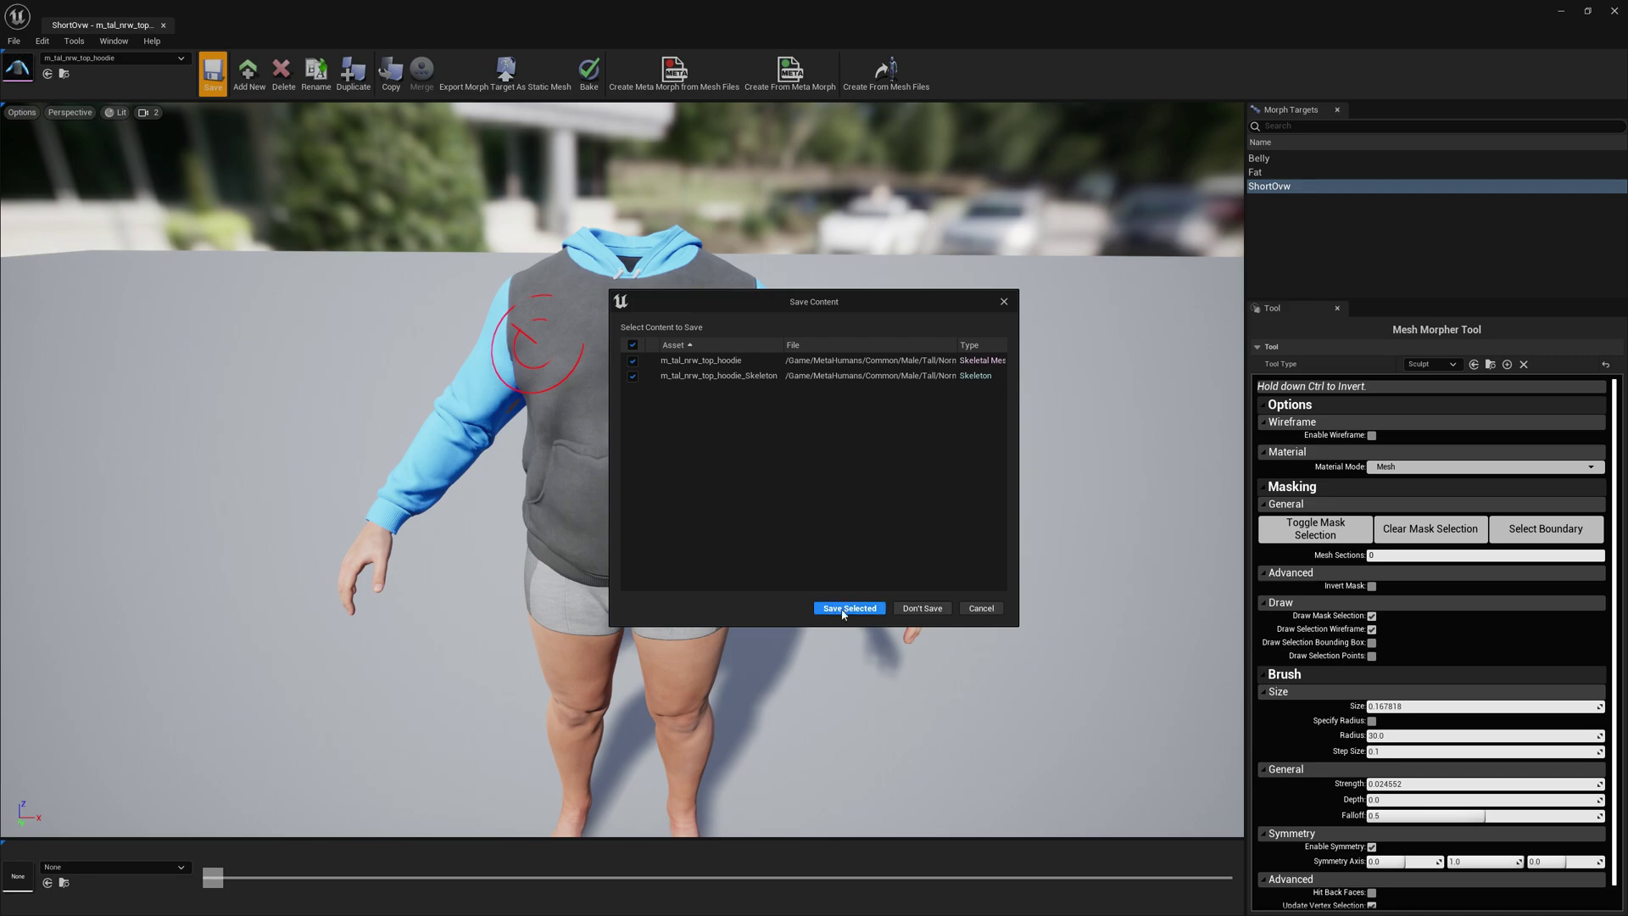
{"action": "left_click", "coordinate": [848, 608]}
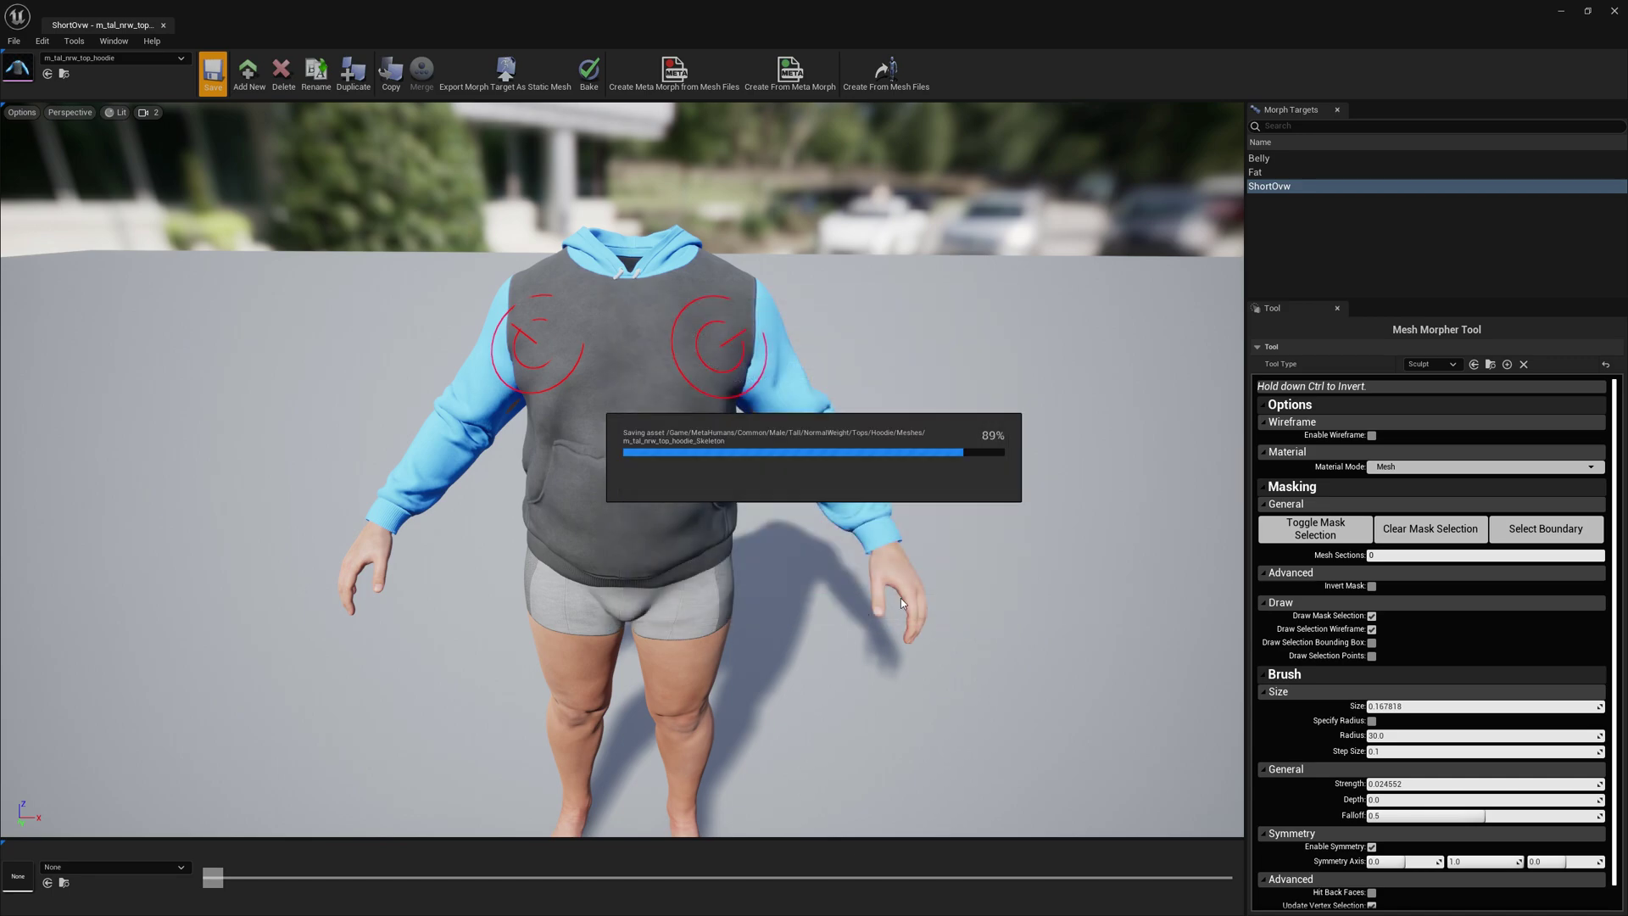
{"action": "left_click", "coordinate": [1561, 14]}
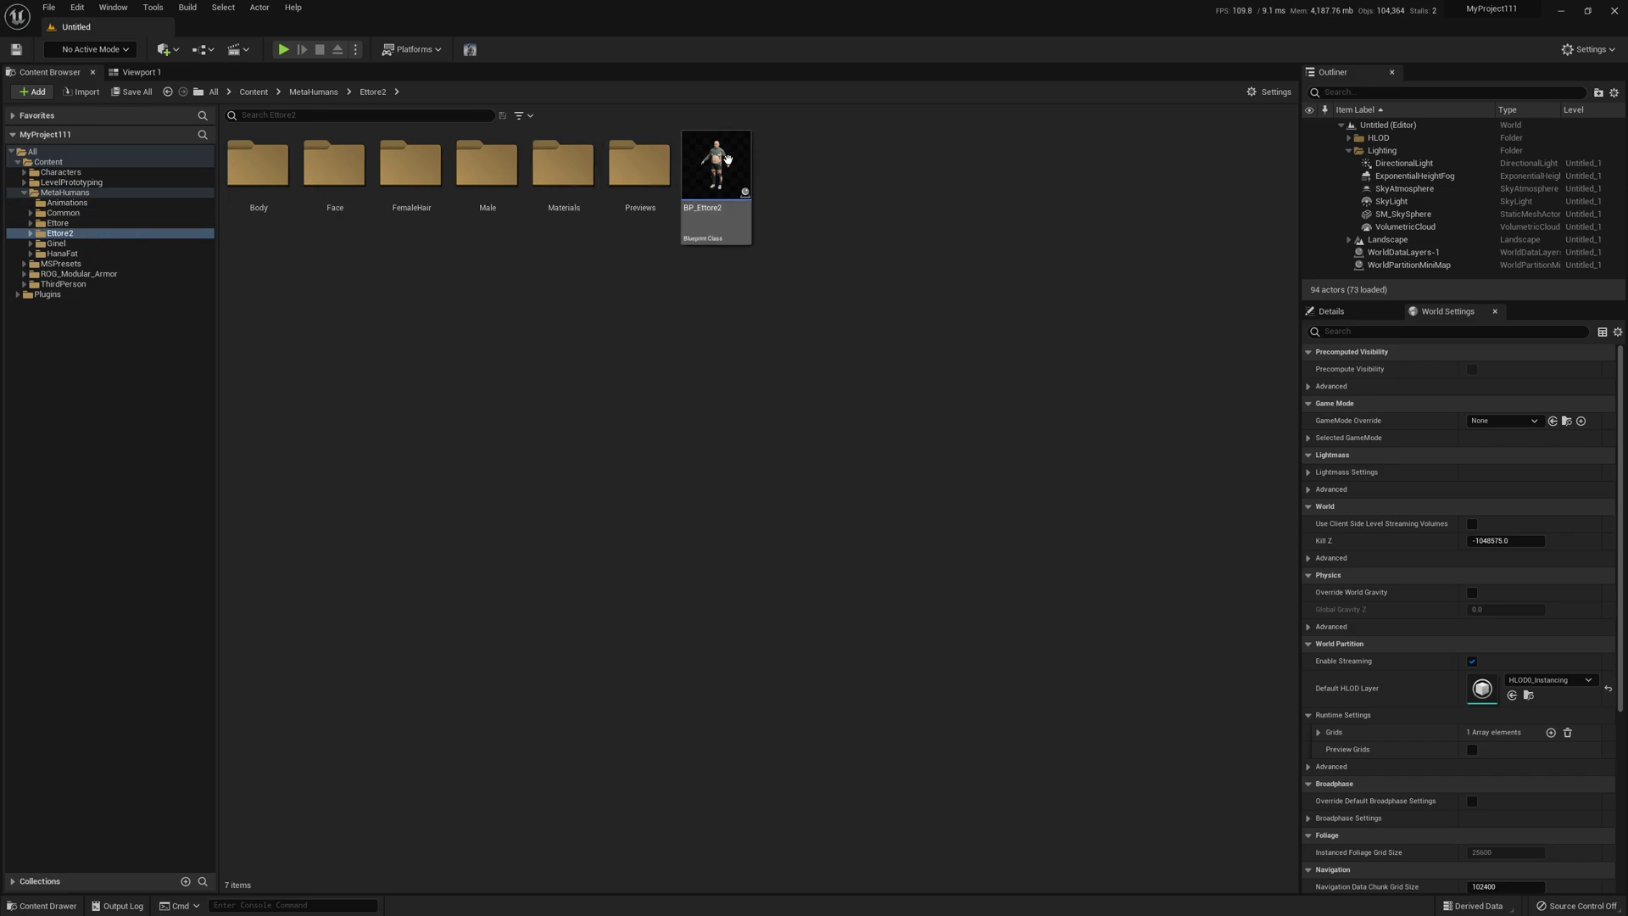
Open the BP_Ettore2 blueprint, select its Body component and show the character in the viewport
{"action": "left_click", "coordinate": [729, 222]}
{"action": "double_click", "coordinate": [732, 179]}
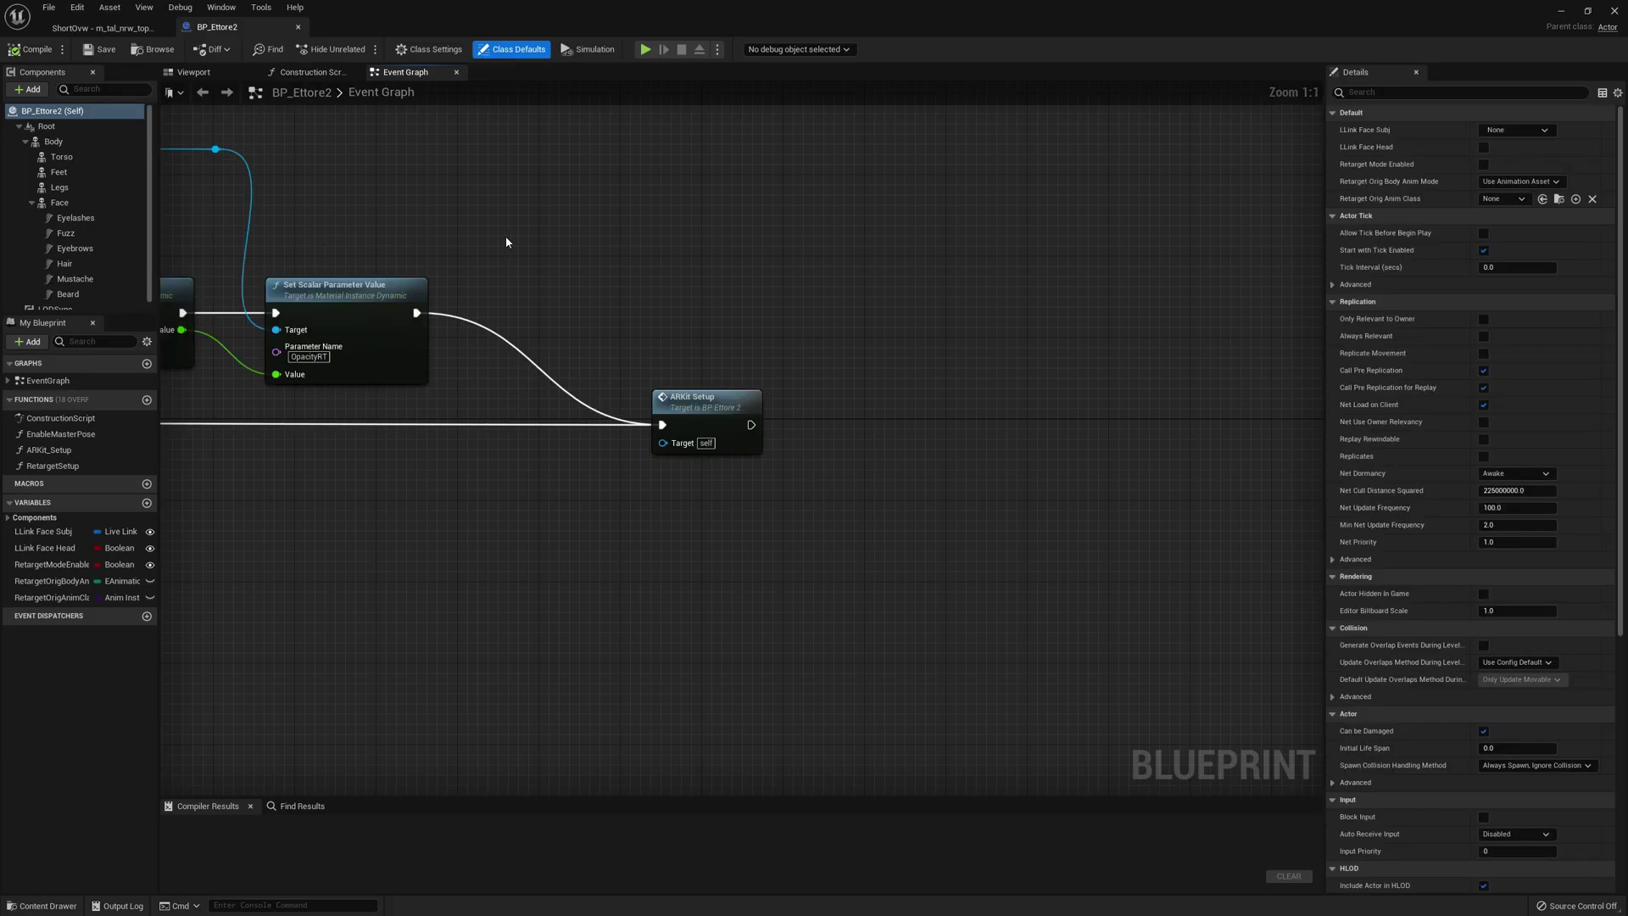
{"action": "left_click", "coordinate": [53, 141]}
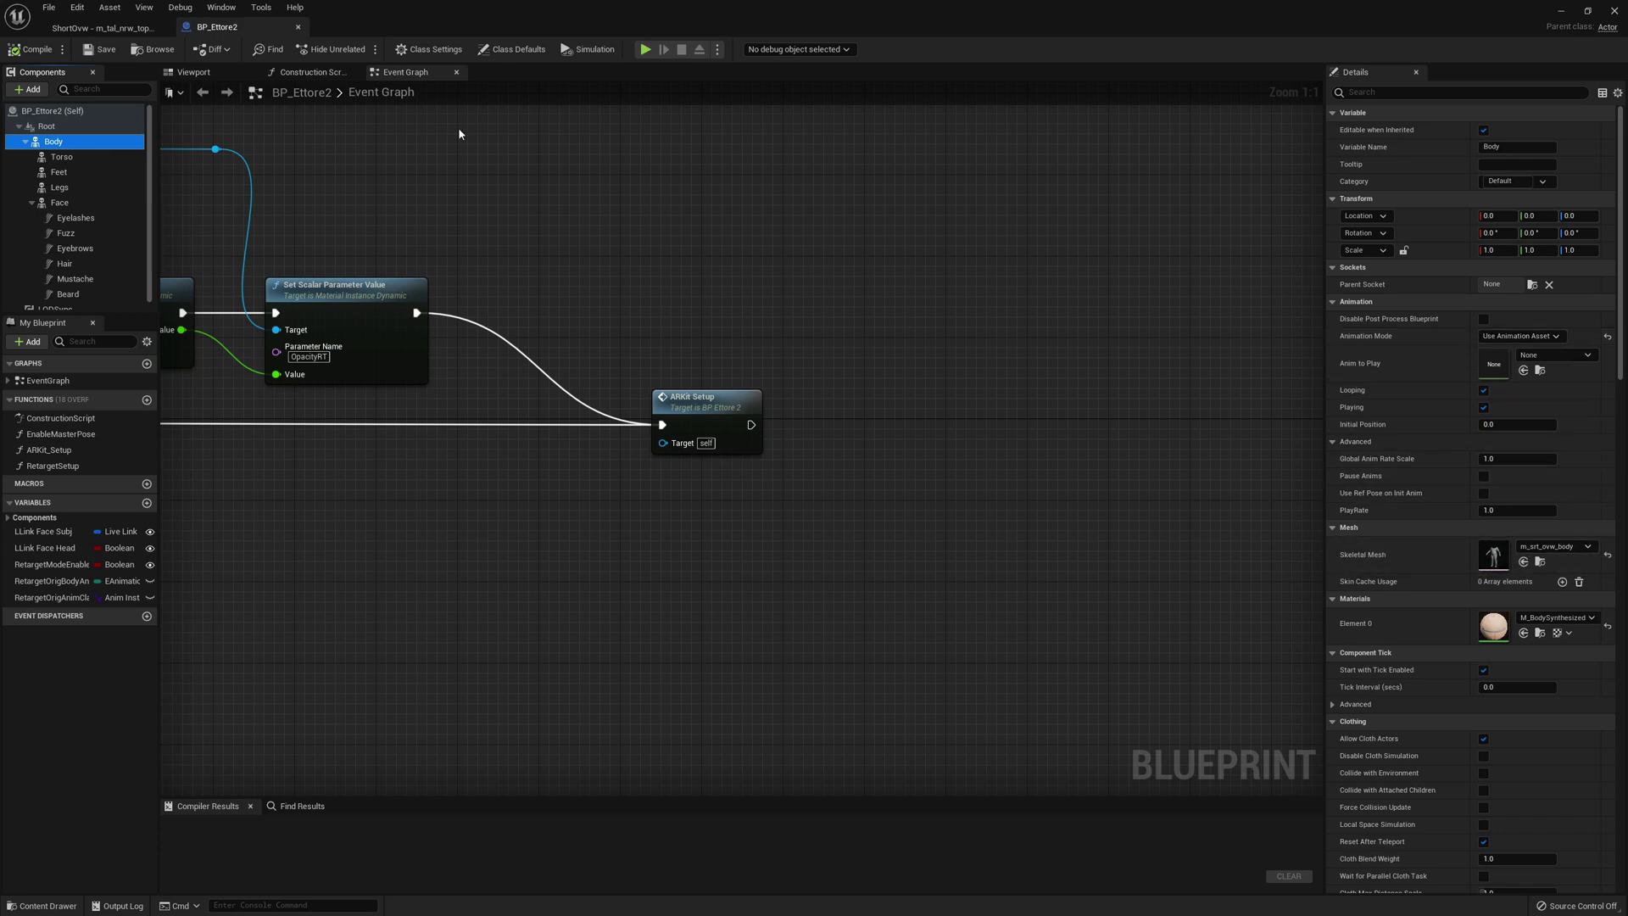
{"action": "left_click", "coordinate": [193, 72]}
Examine from the side and the front how the hoodie fits the character's overweight body
{"action": "key", "text": "w"}
{"action": "mouse_move", "coordinate": [921, 415]}
{"action": "right_mouse_down"}
{"action": "mouse_move", "coordinate": [865, 395]}
{"action": "mouse_move", "coordinate": [914, 392]}
{"action": "right_mouse_up"}
{"action": "key", "text": "a"}
{"action": "right_click_drag", "start_coordinate": [662, 465], "coordinate": [857, 458]}
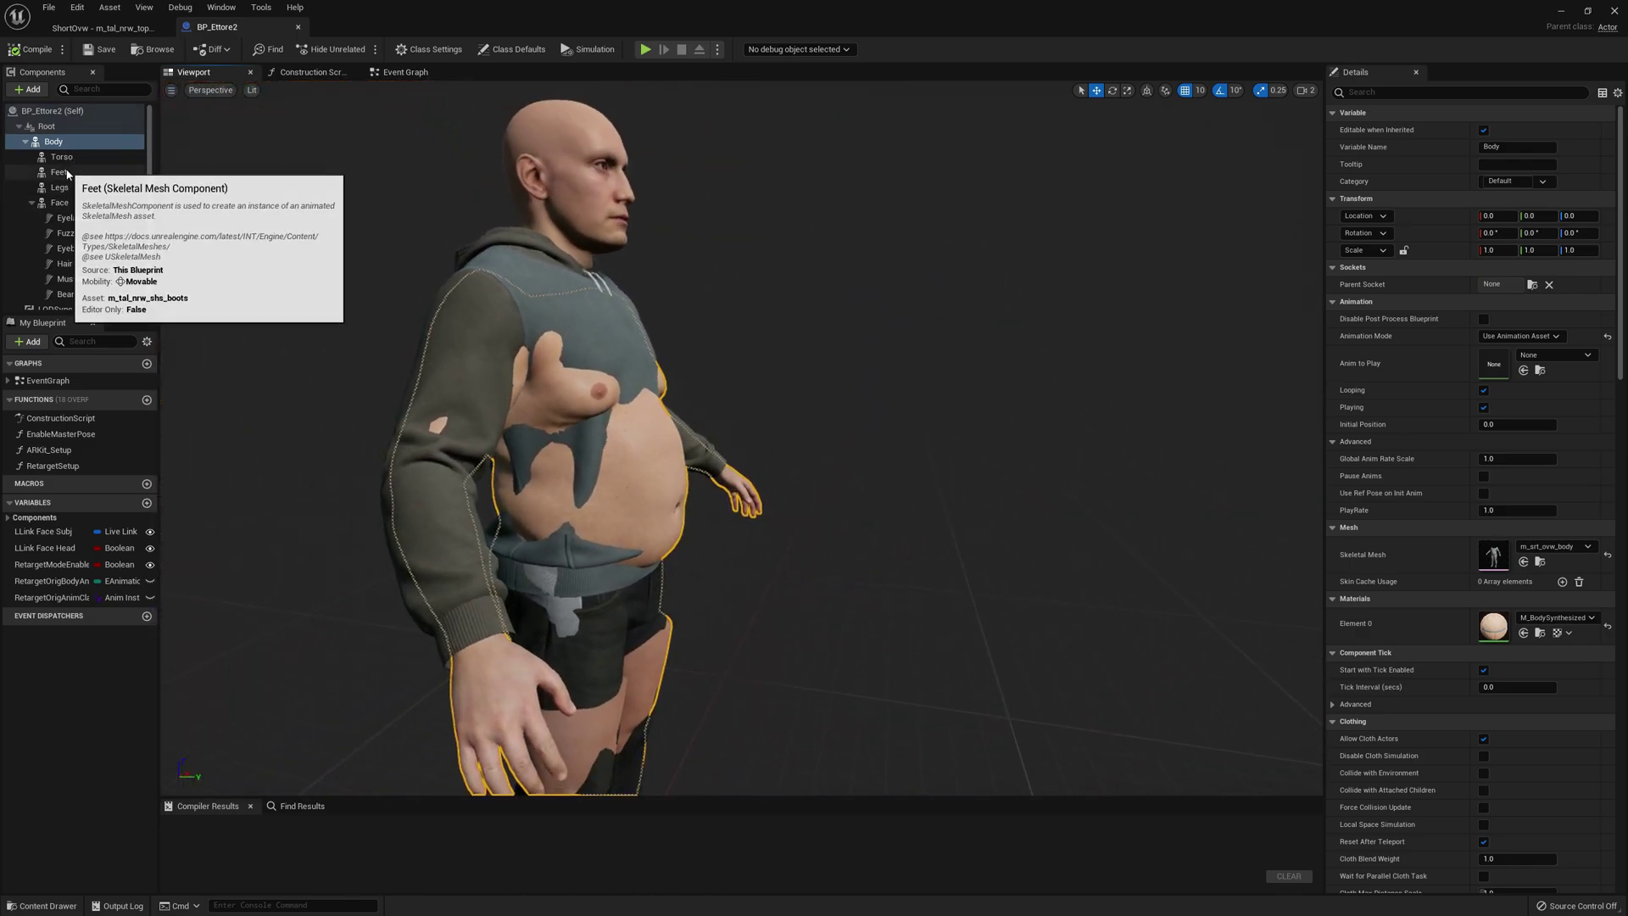
{"action": "key", "text": "d"}
{"action": "right_click_drag", "start_coordinate": [644, 424], "coordinate": [543, 419]}
{"action": "right_click_drag", "start_coordinate": [746, 441], "coordinate": [746, 441]}
{"action": "right_click_drag", "start_coordinate": [447, 299], "coordinate": [447, 299]}
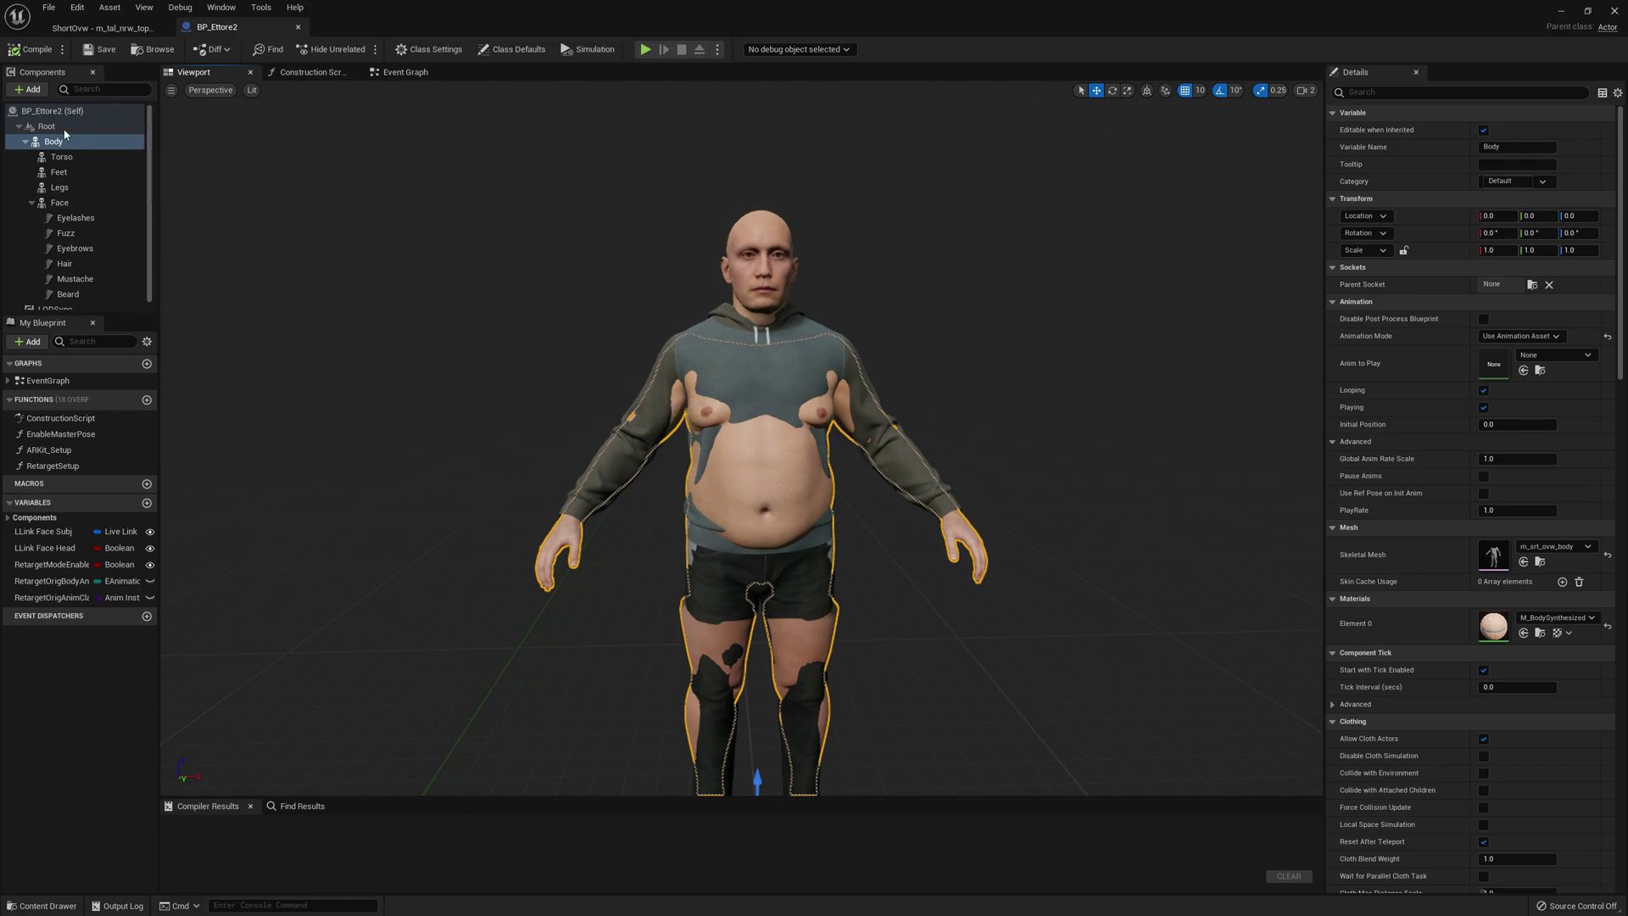
Add a custom event named EnableOvw to the blueprint's Event Graph
{"action": "left_click", "coordinate": [412, 73]}
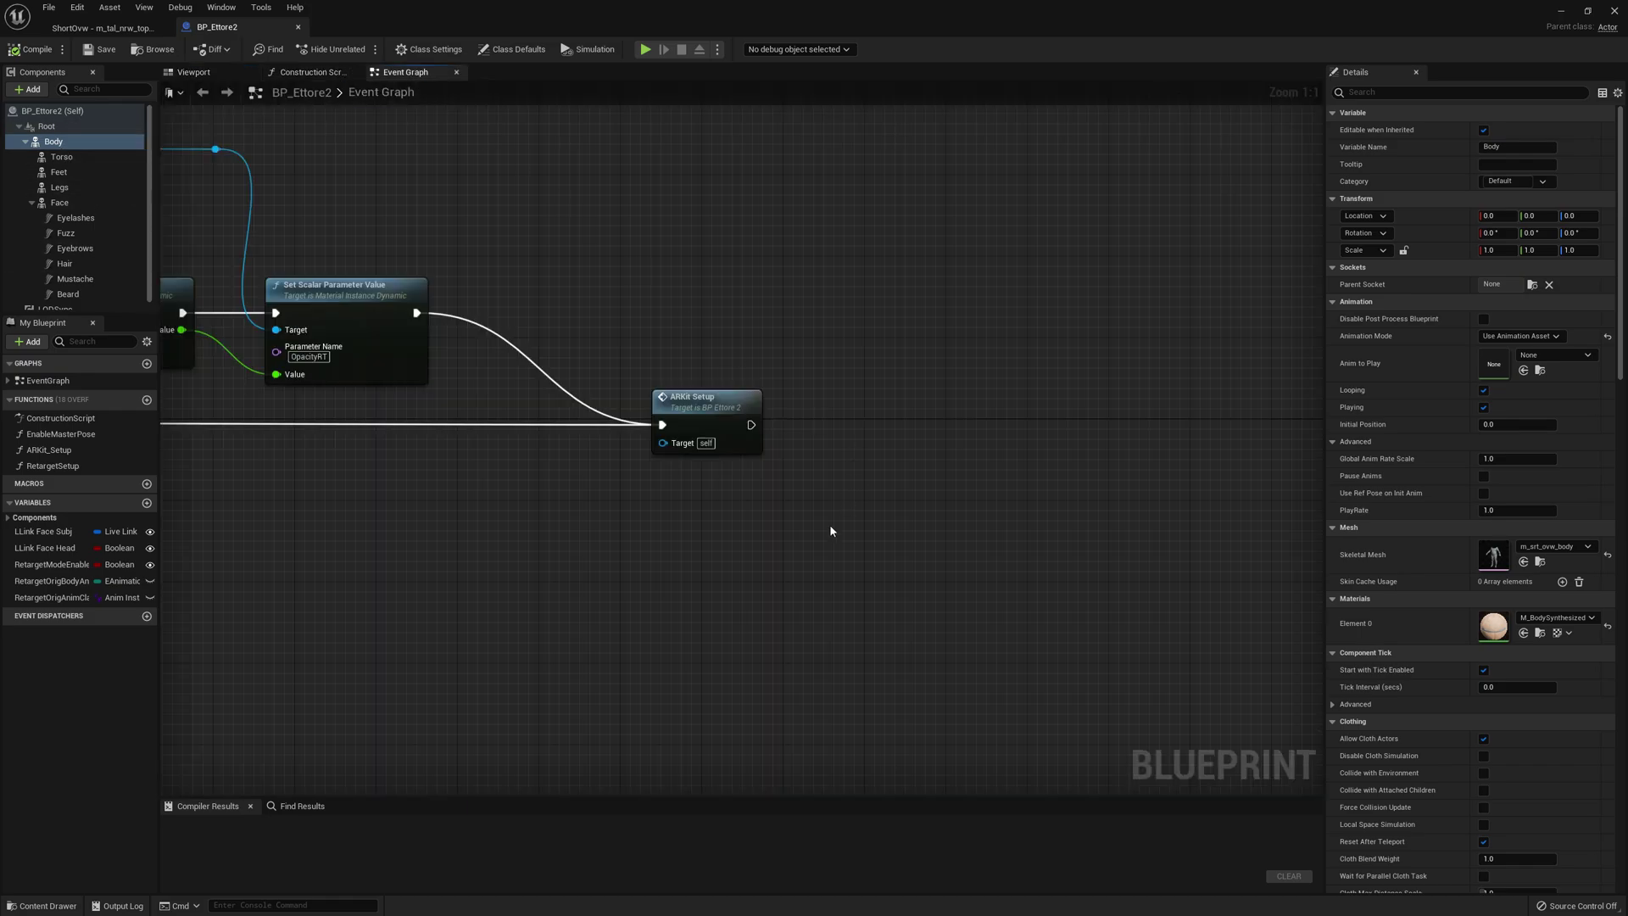
{"action": "right_click", "coordinate": [789, 584]}
{"action": "type", "text": "custom"}
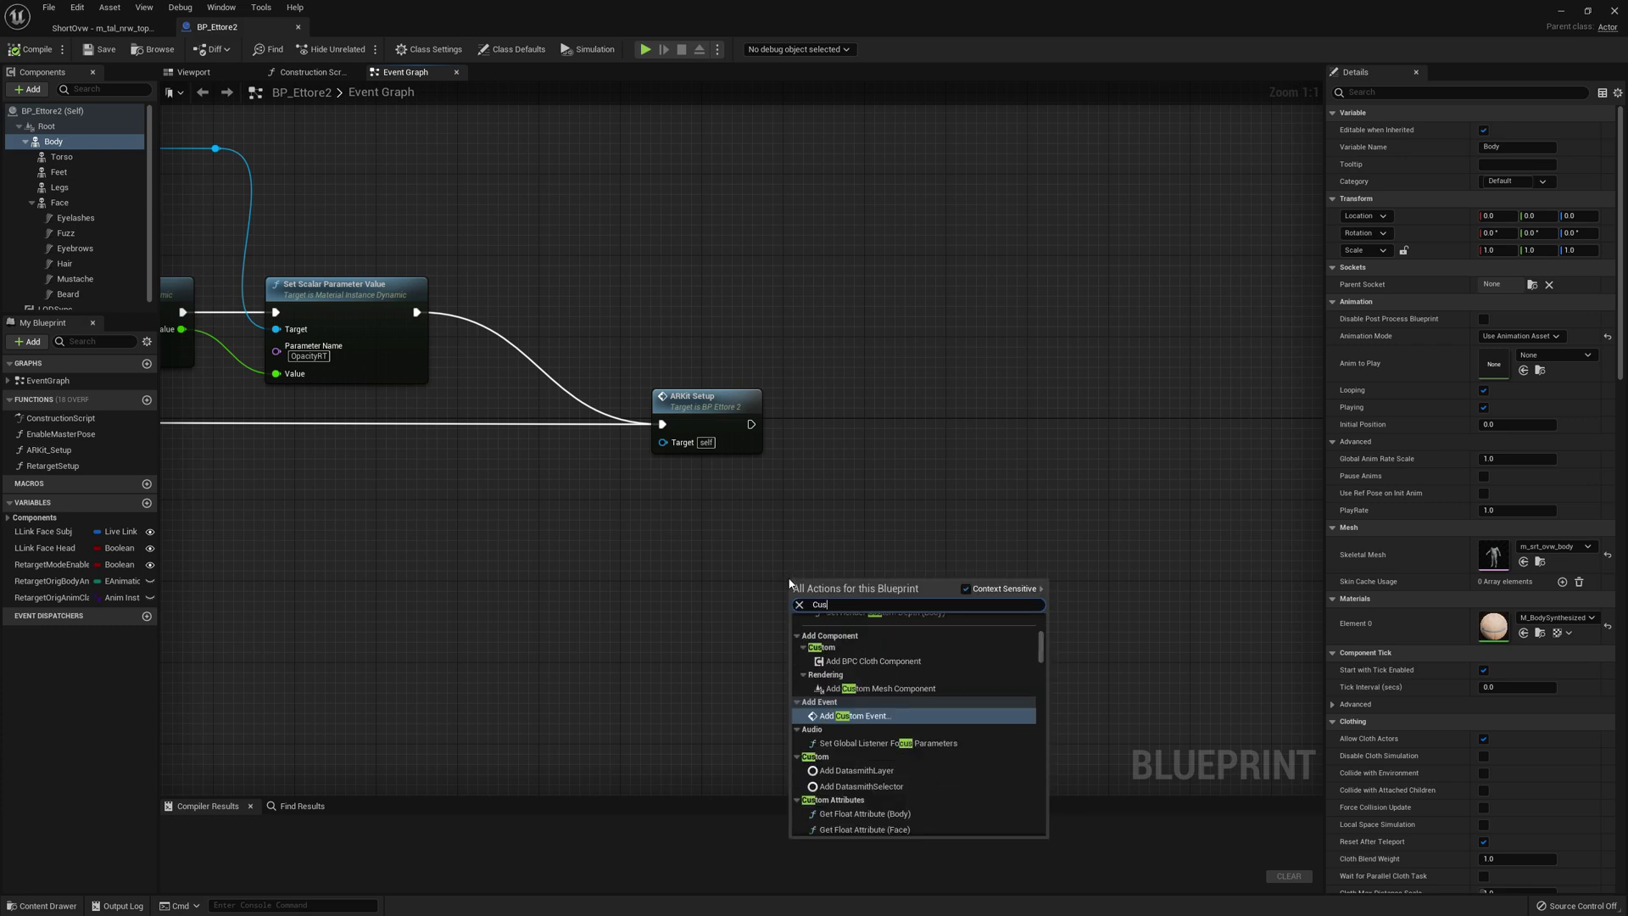
{"action": "key", "text": "Return"}
{"action": "type", "text": "EnableOvw"}
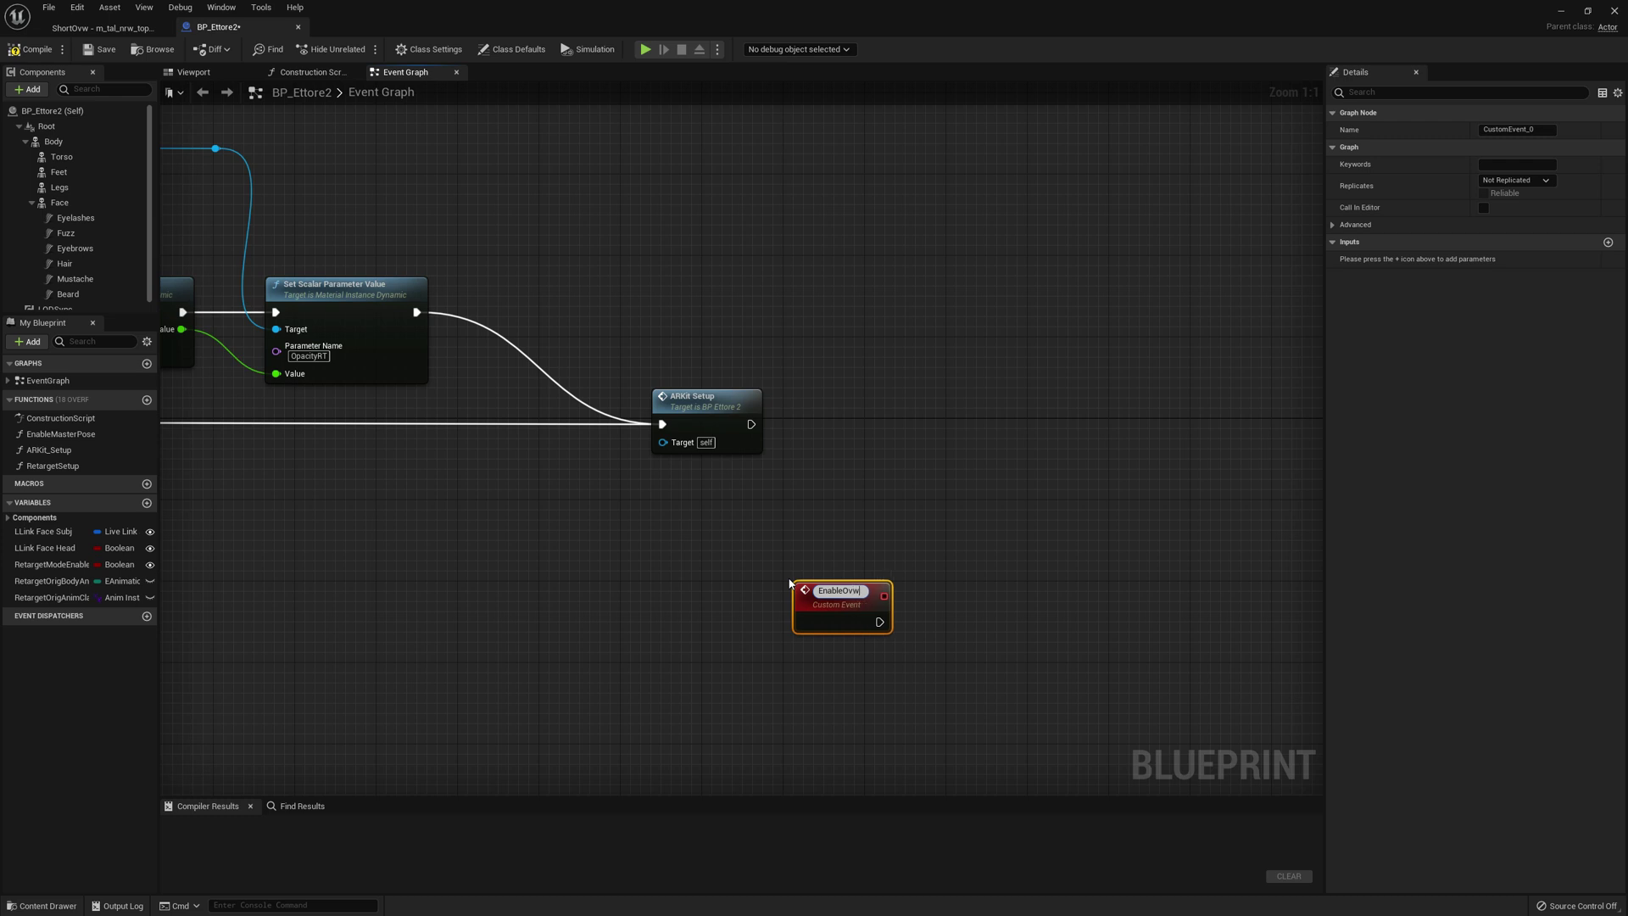
{"action": "key", "text": "Return"}
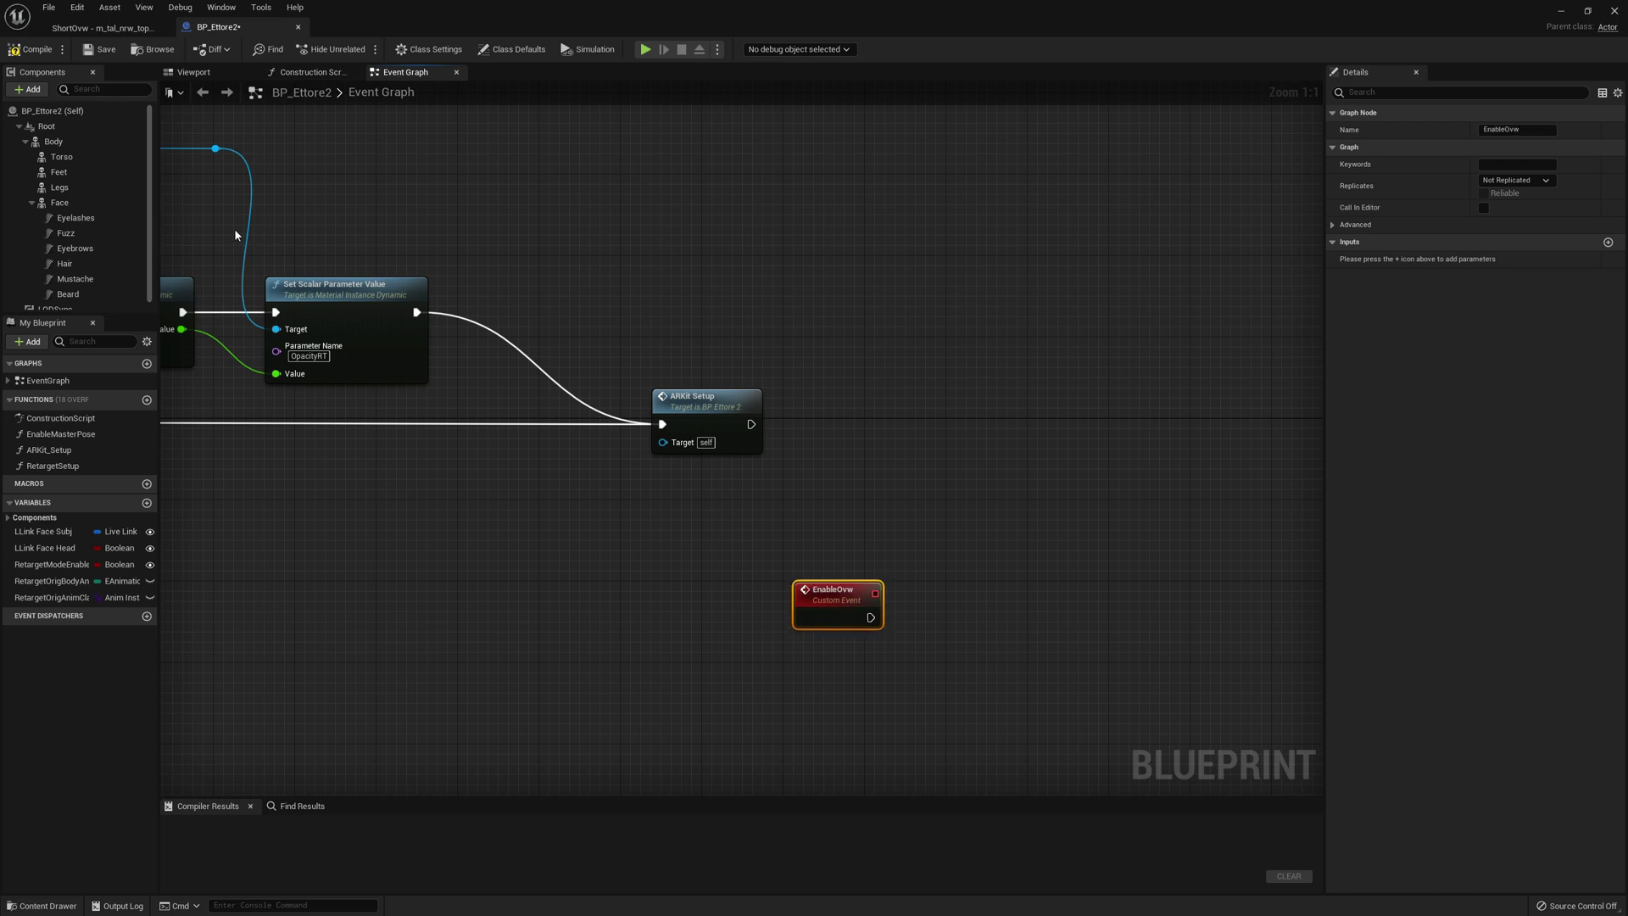
Add a Set Morph Target node targeting the Torso component and connect it to the EnableOvw event
{"action": "left_click_drag", "start_coordinate": [61, 157], "coordinate": [992, 596]}
{"action": "type", "text": "set morph"}
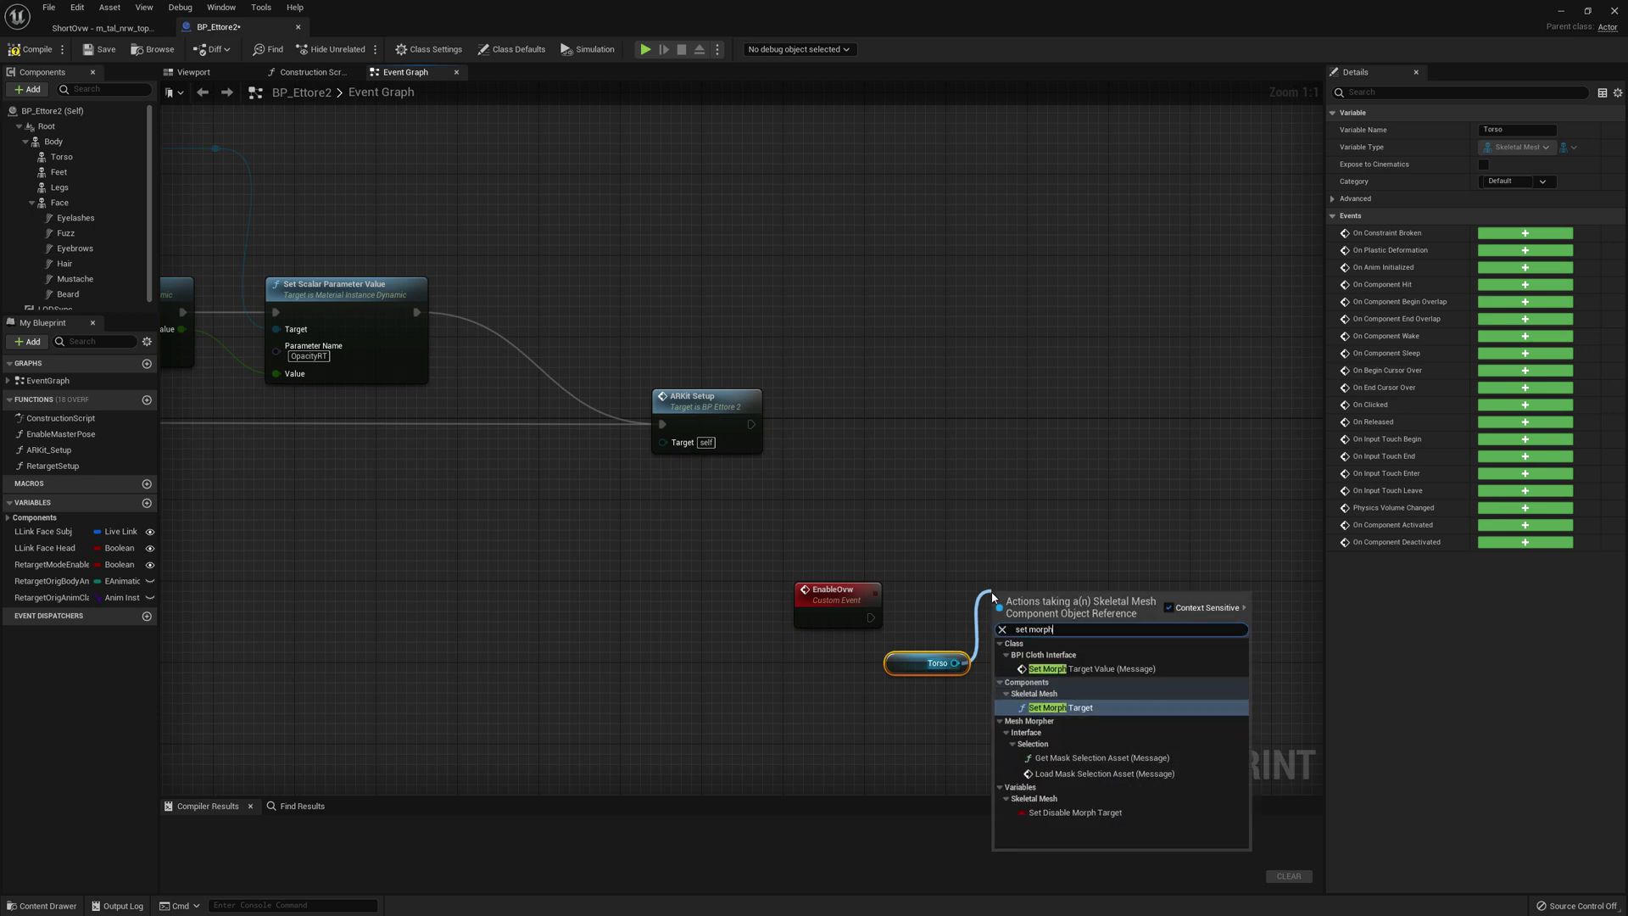
{"action": "key", "text": "Return"}
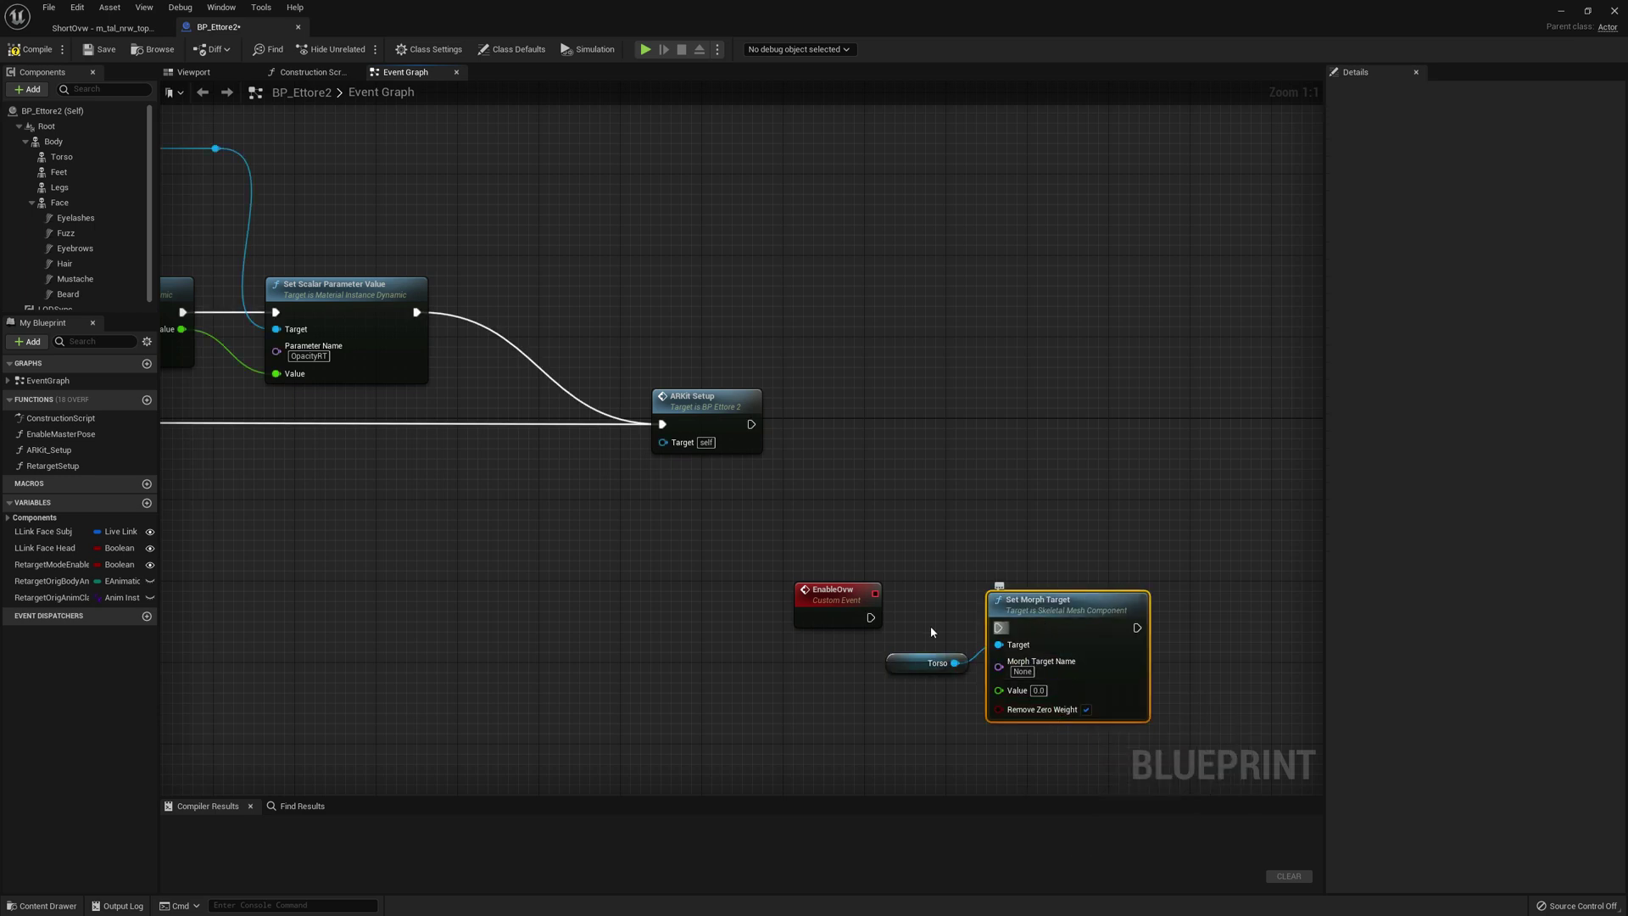
{"action": "left_click_drag", "start_coordinate": [867, 623], "coordinate": [1067, 604]}
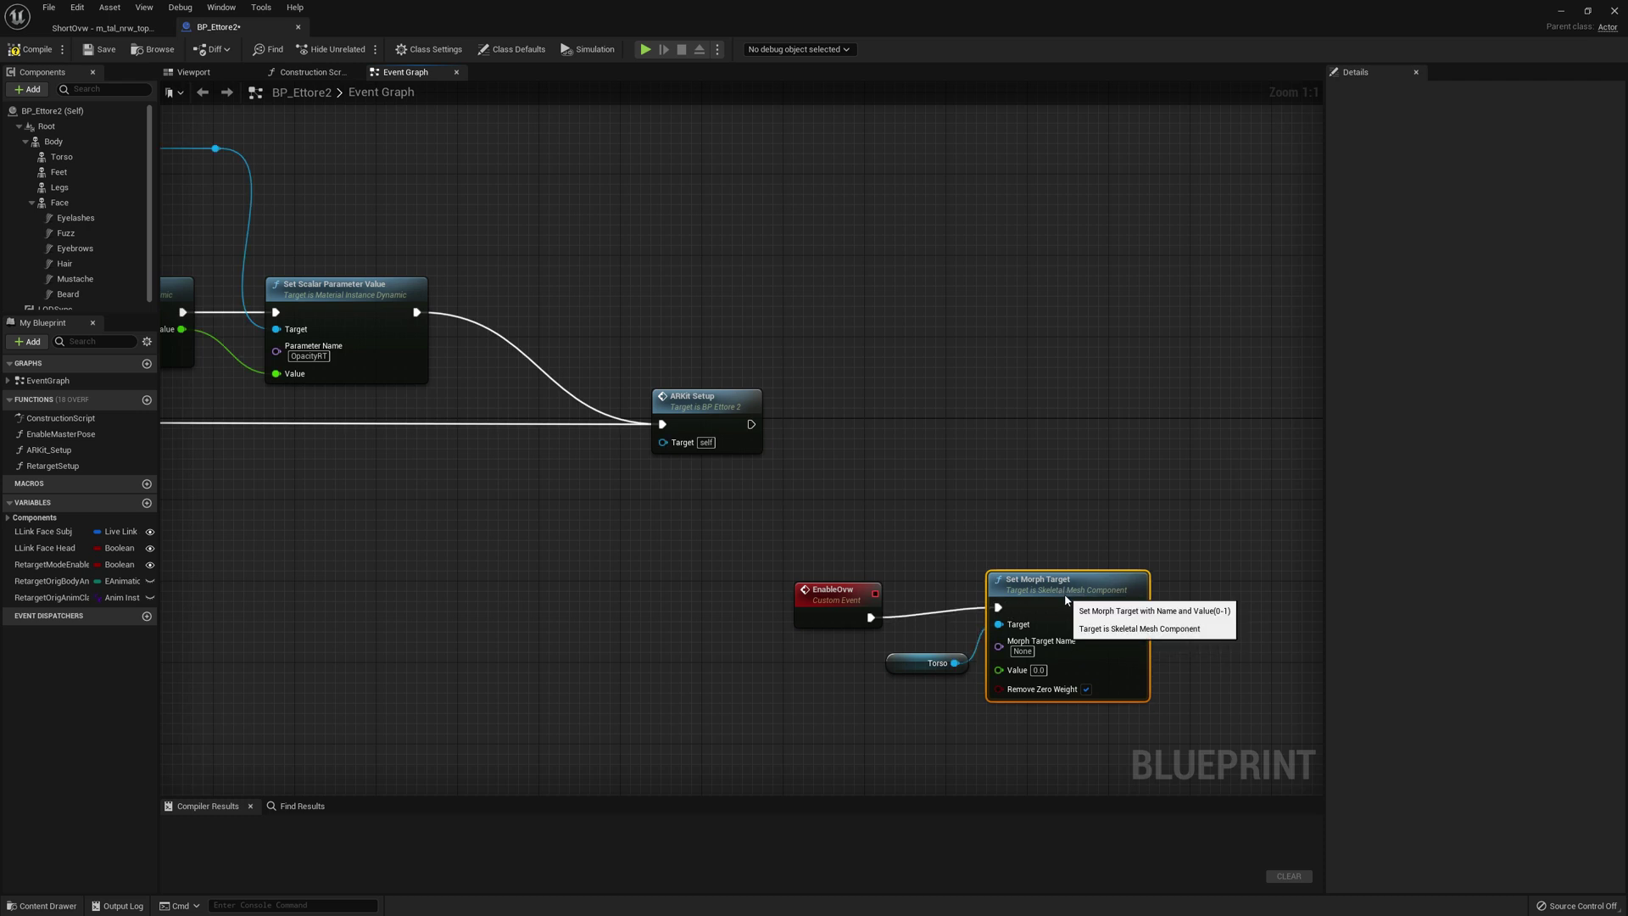
Set the Set Morph Target node's morph target name to ShortOvw and its value to 1
{"action": "left_click", "coordinate": [1022, 660]}
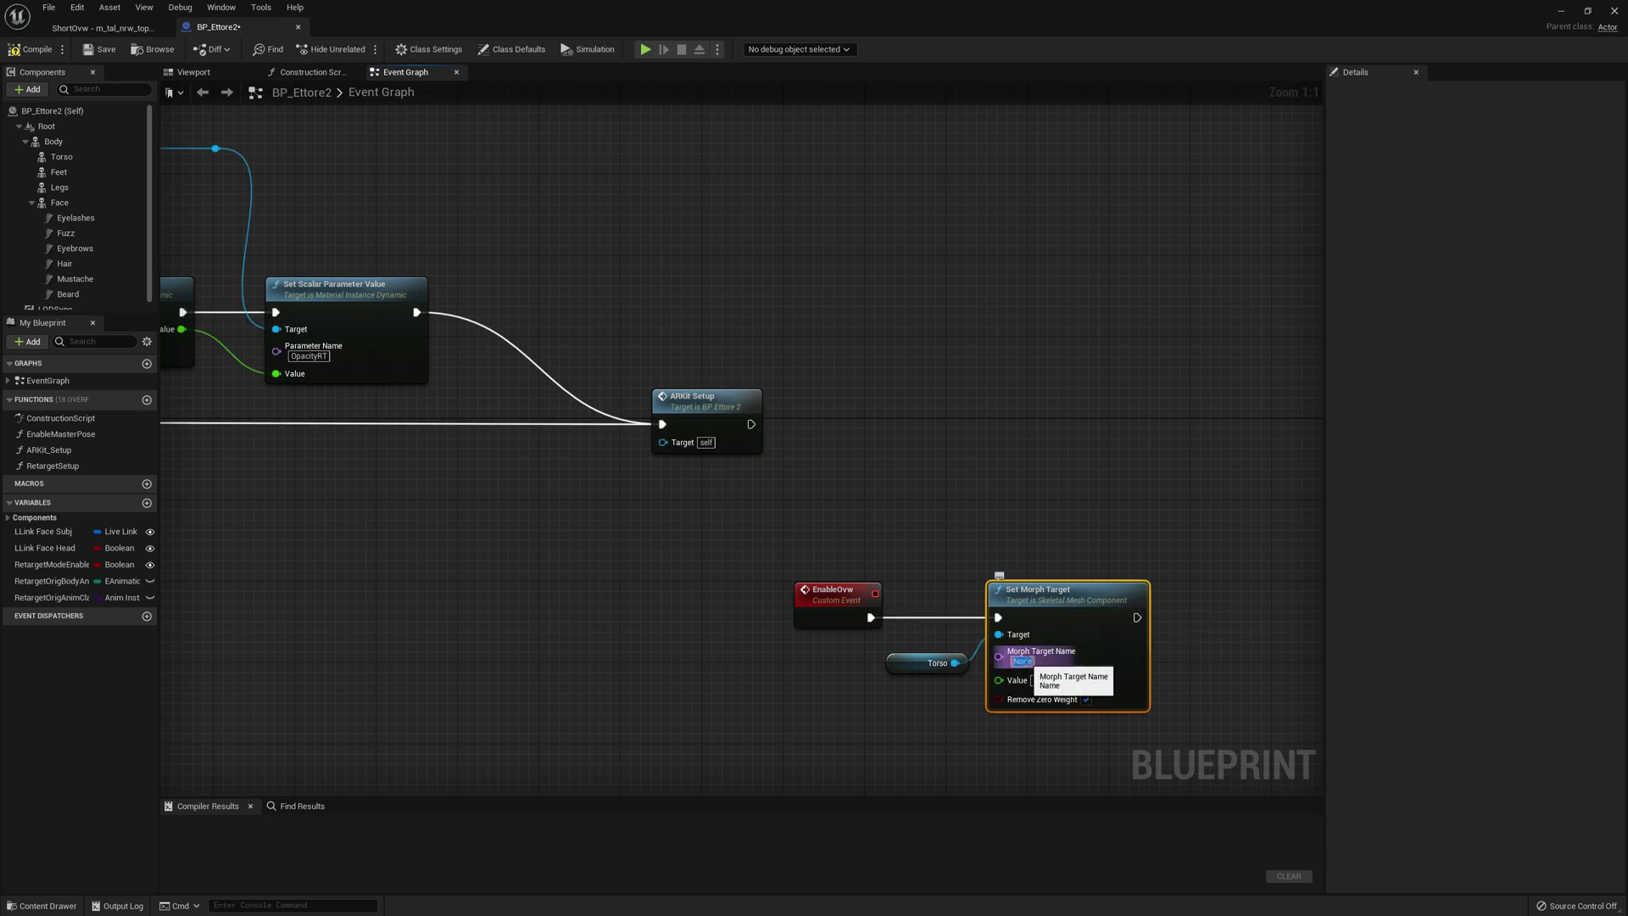
{"action": "type", "text": "Short"}
{"action": "key", "text": "Return"}
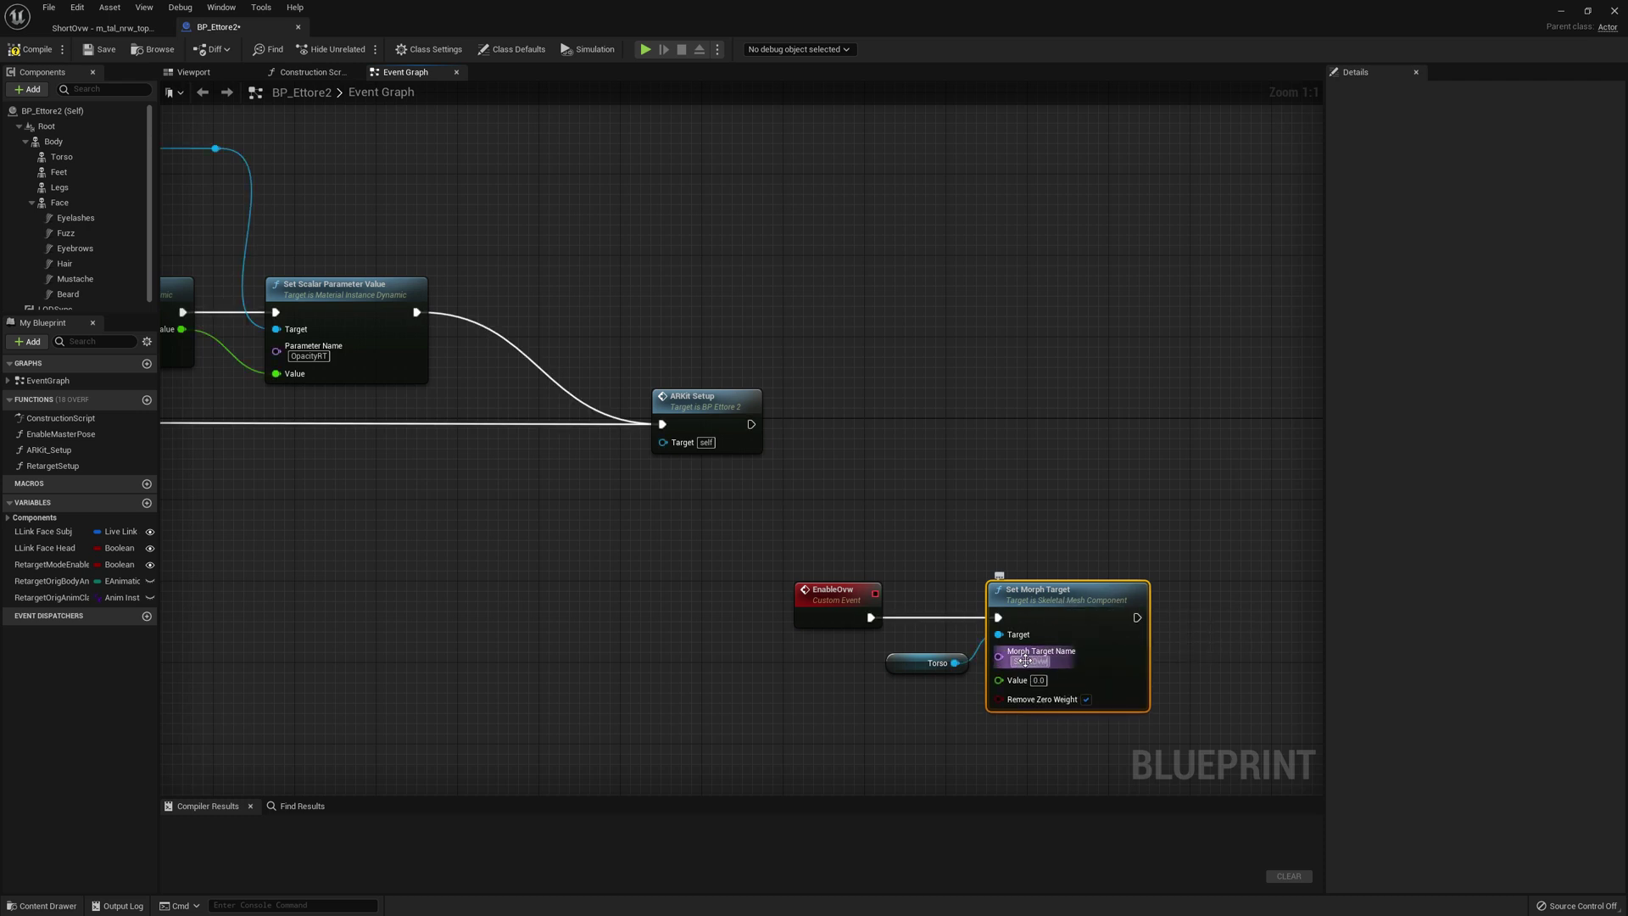
{"action": "type", "text": "hortOvw"}
{"action": "key", "text": "Return"}
{"action": "left_click", "coordinate": [1038, 680]}
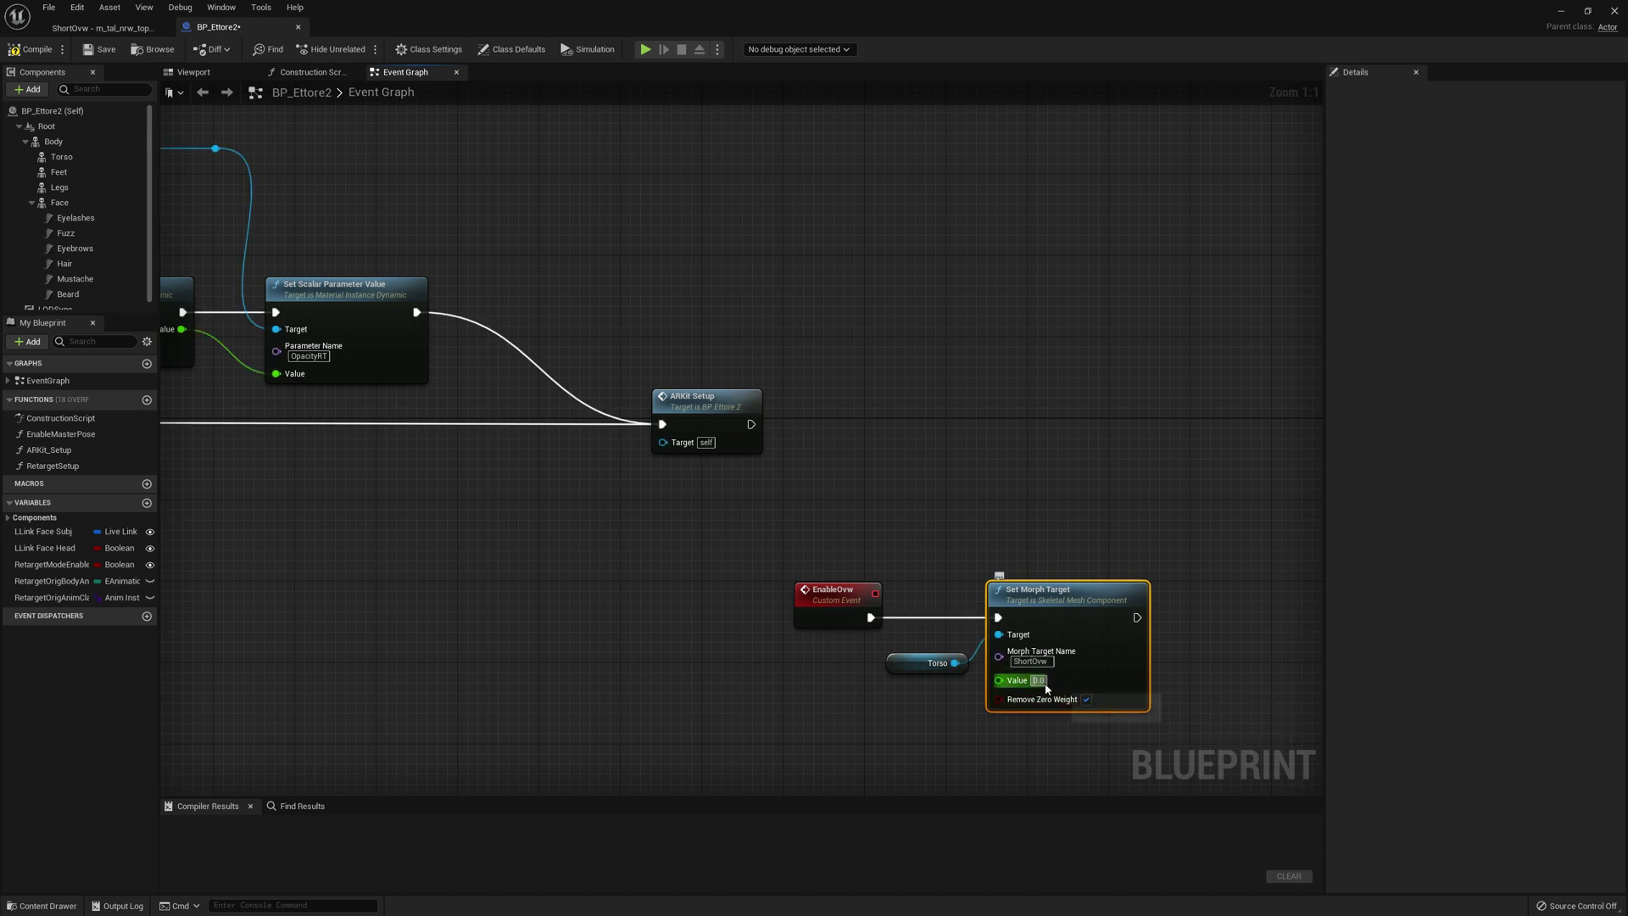
{"action": "type", "text": "1"}
{"action": "key", "text": "Return"}
{"action": "left_click", "coordinate": [1236, 665]}
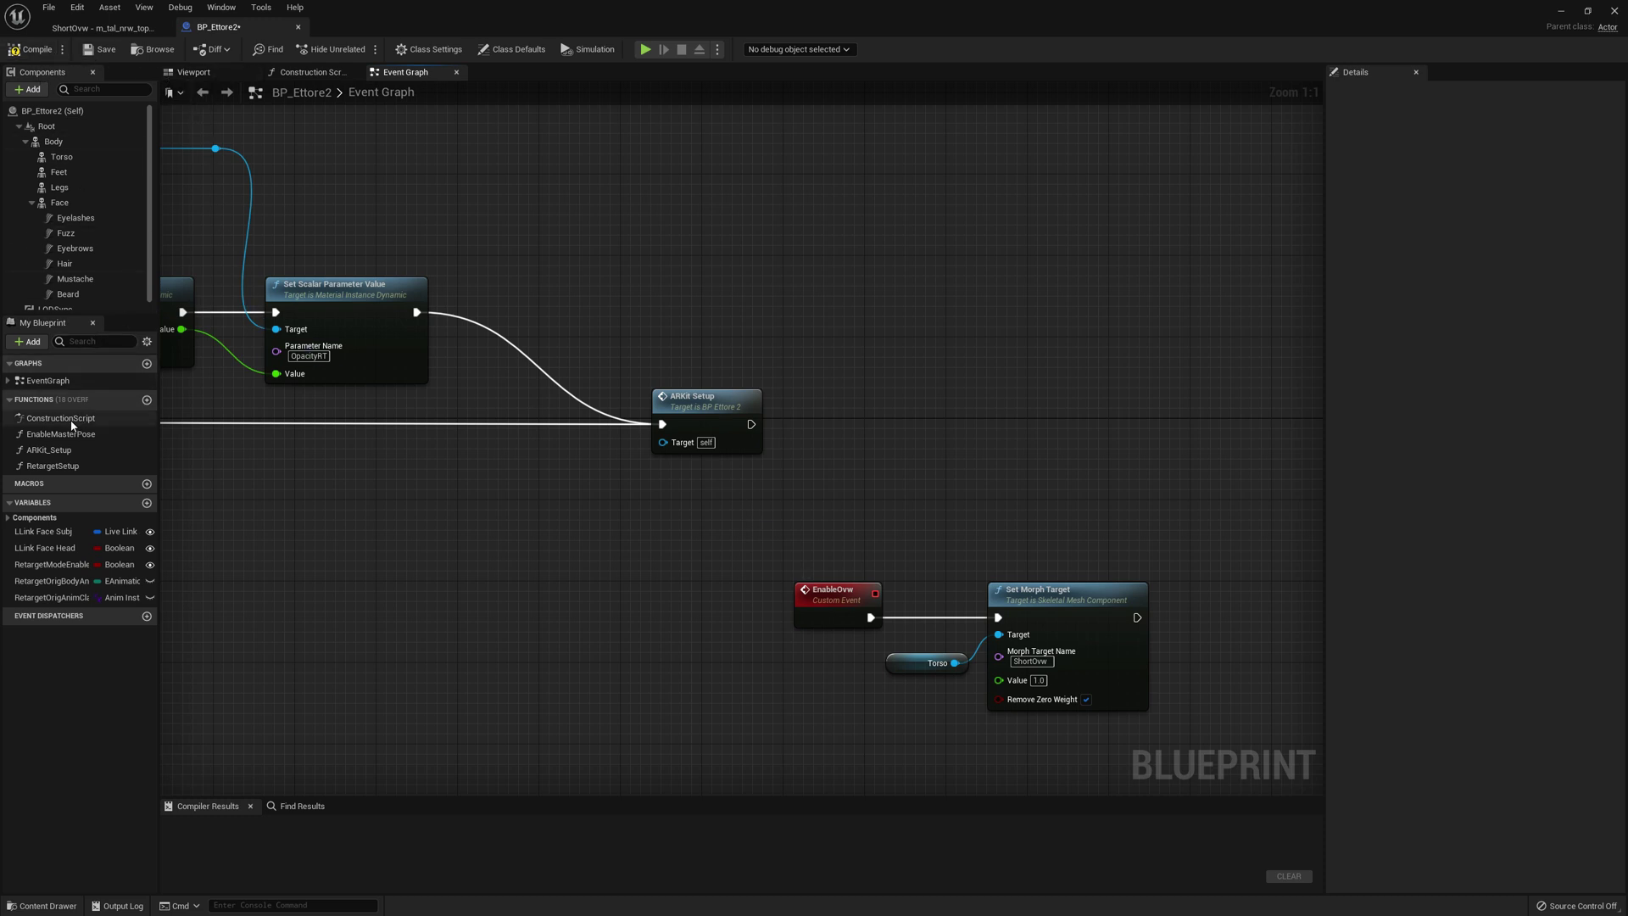
Compile and save the BP_Ettore2 blueprint
{"action": "left_click", "coordinate": [31, 49]}
{"action": "left_click", "coordinate": [104, 49]}
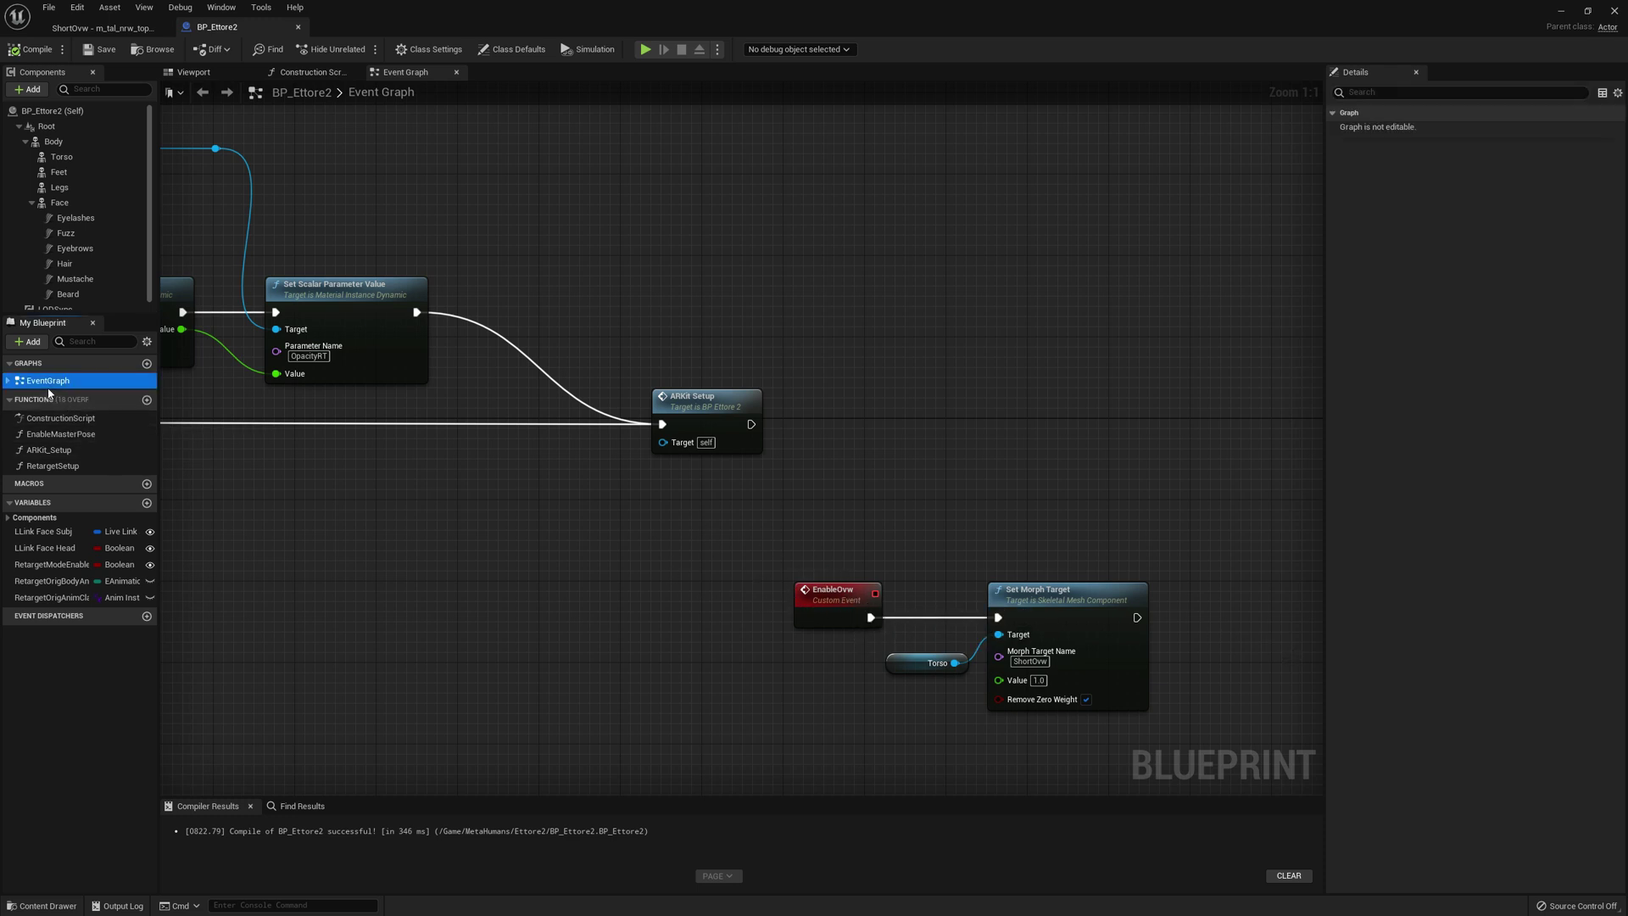
{"action": "right_click", "coordinate": [851, 419]}
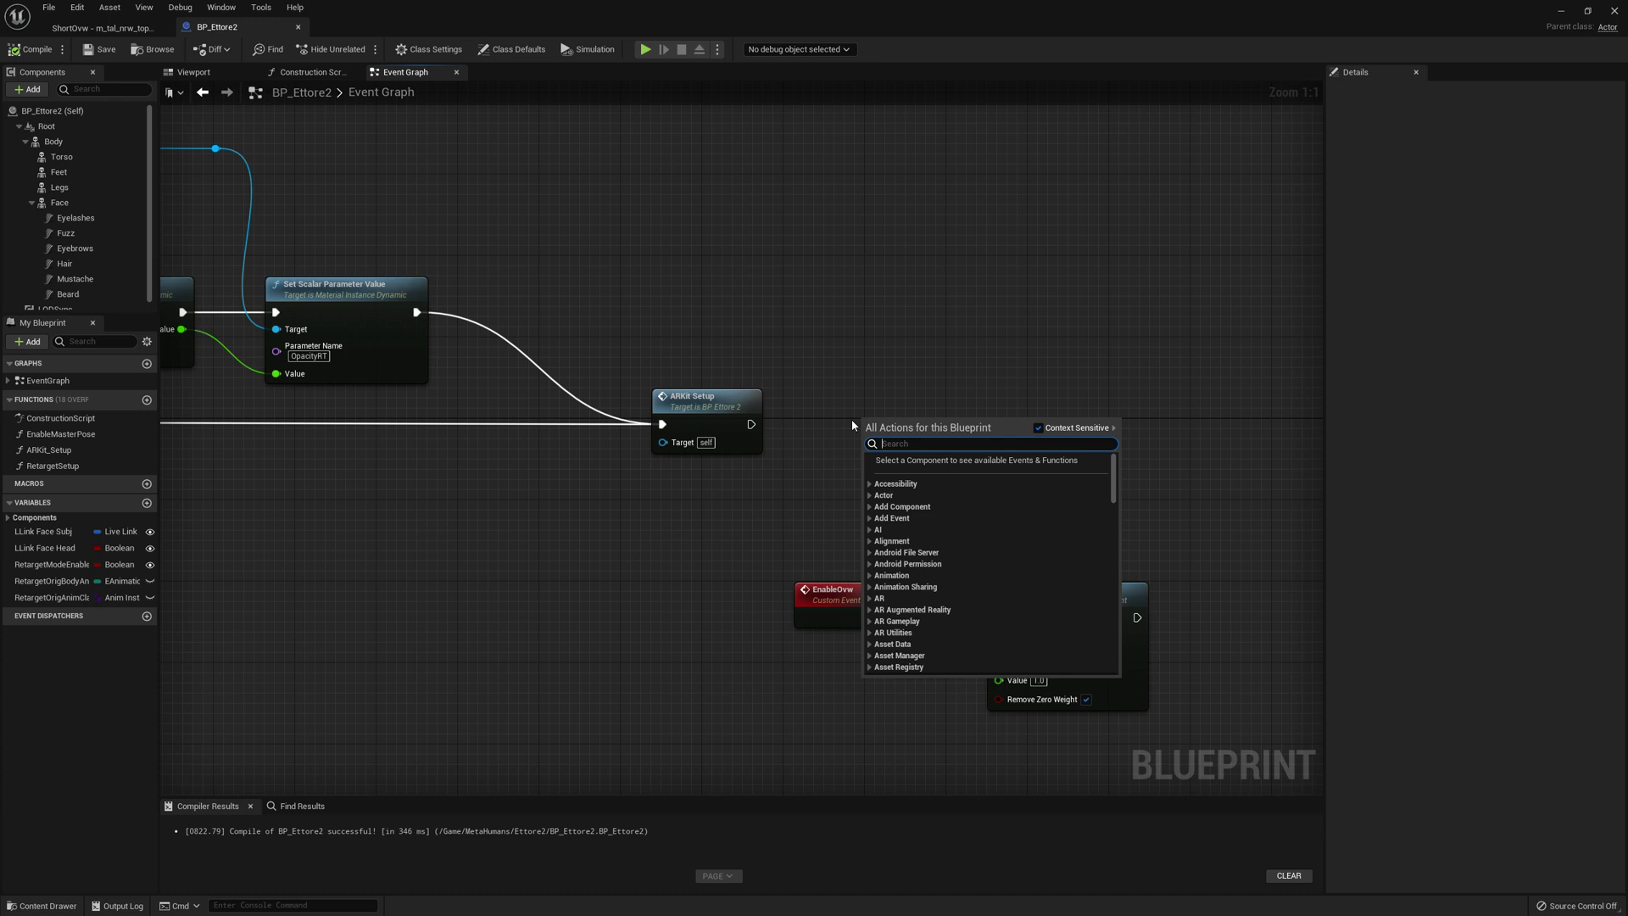
Call Enable Ovw after the Retarget Setup node in the Construction Script, and compile and save the blueprint
{"action": "double_click", "coordinate": [73, 422]}
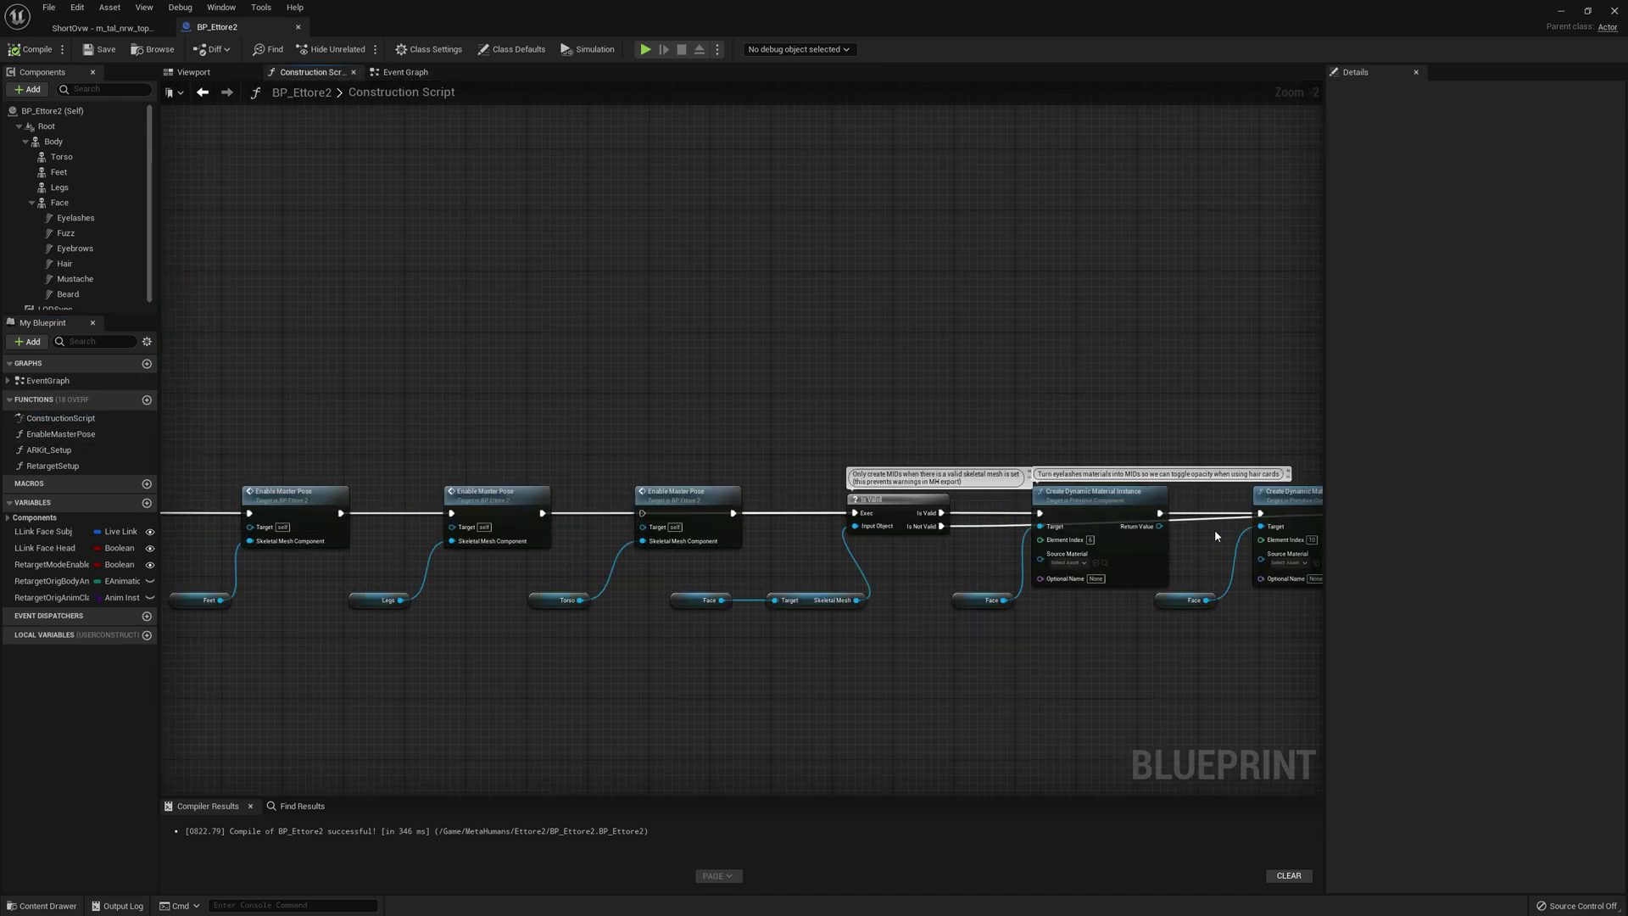
{"action": "right_click", "coordinate": [838, 428]}
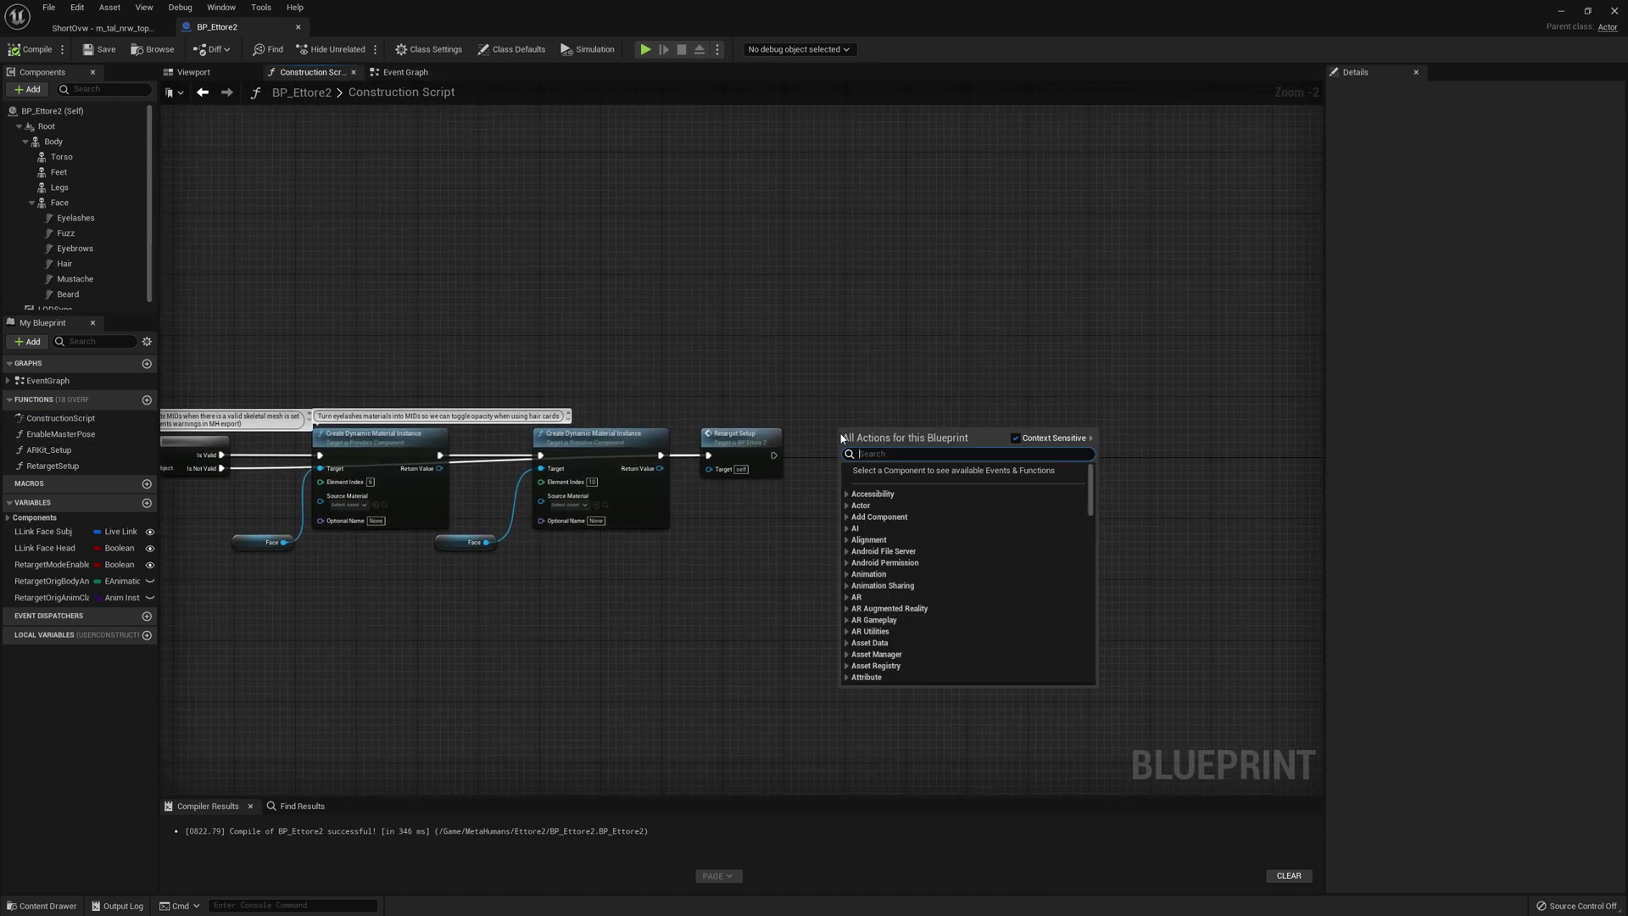
{"action": "type", "text": "enableov"}
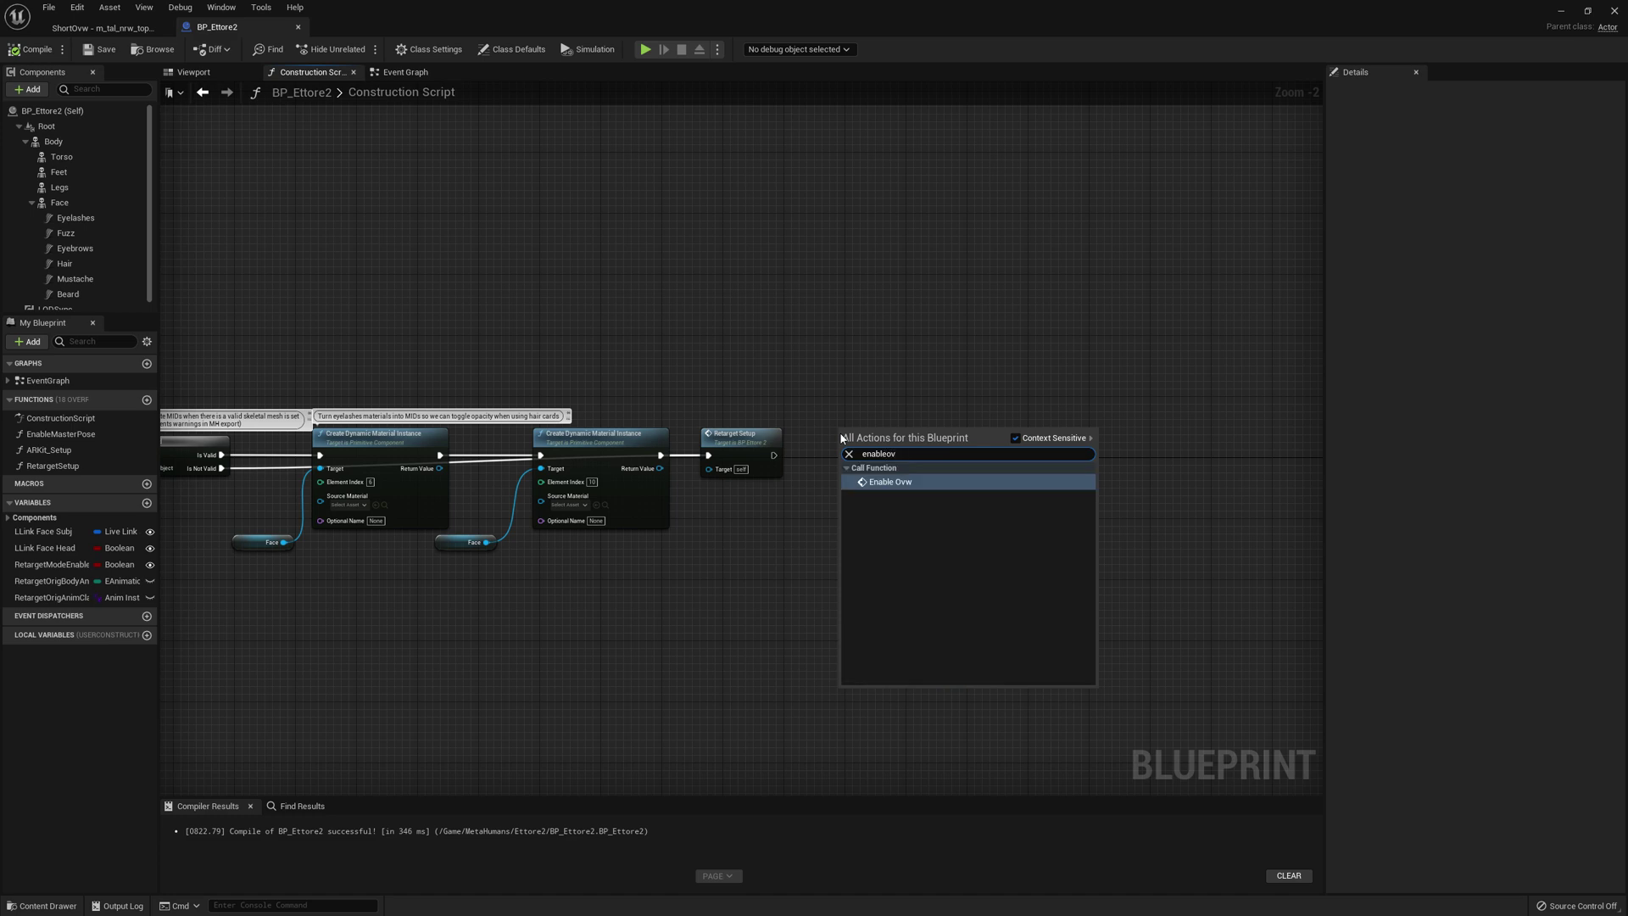
{"action": "left_click", "coordinate": [929, 482]}
{"action": "left_click_drag", "start_coordinate": [773, 456], "coordinate": [845, 458]}
{"action": "left_click", "coordinate": [38, 50]}
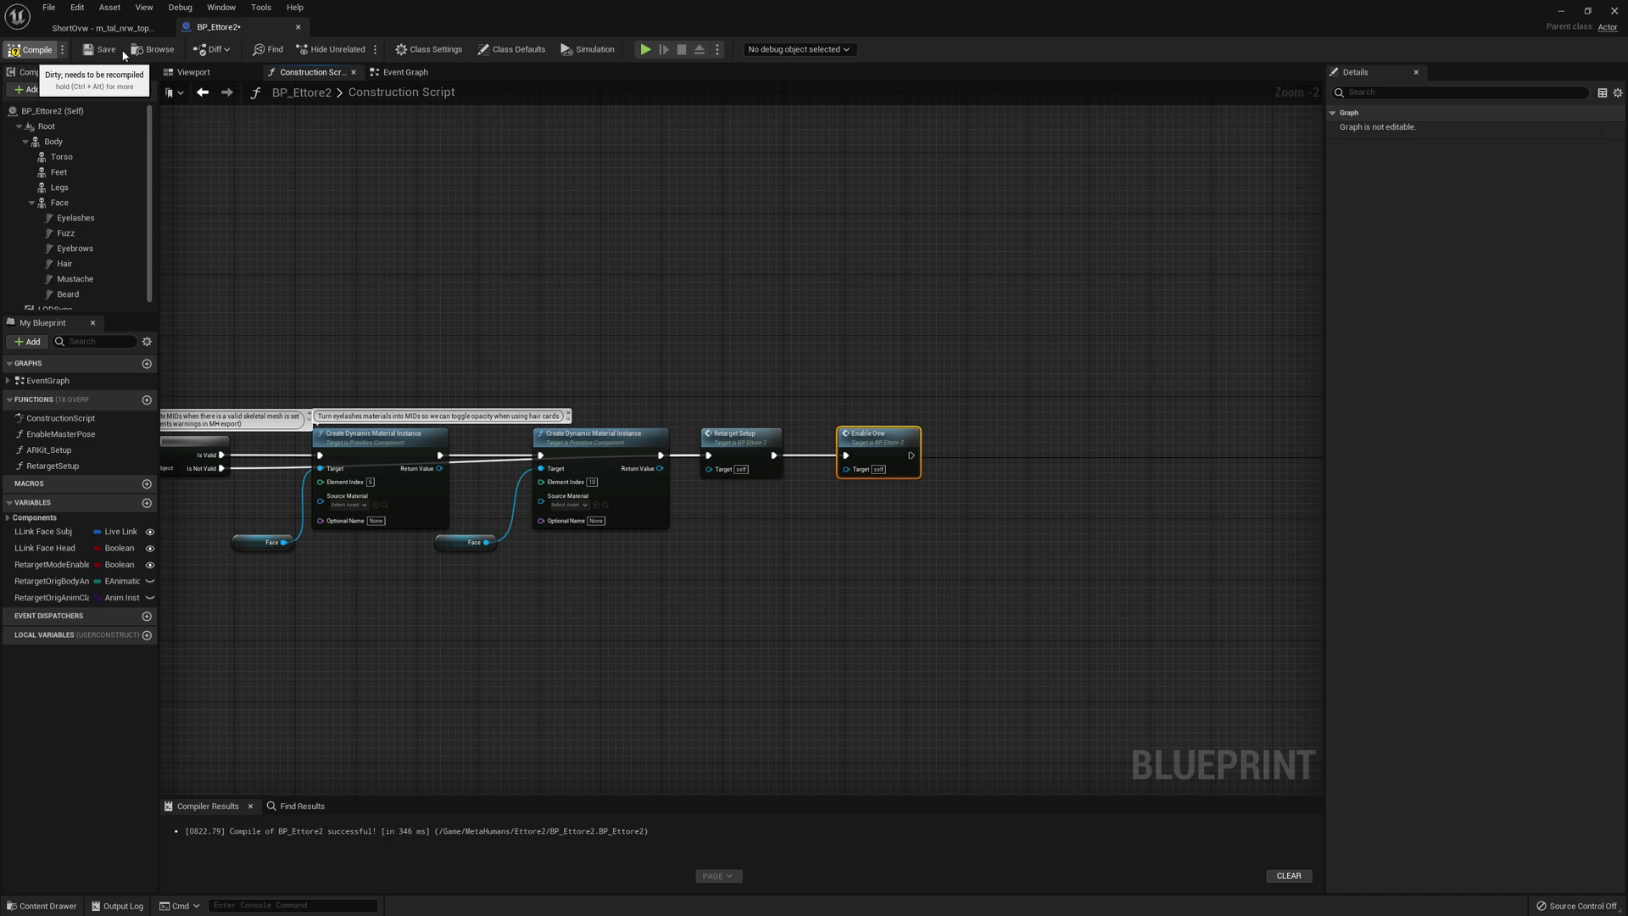
Examine the hoodie's fit on the character in the blueprint viewport from several sides, with the Torso component selected
{"action": "left_click", "coordinate": [197, 74]}
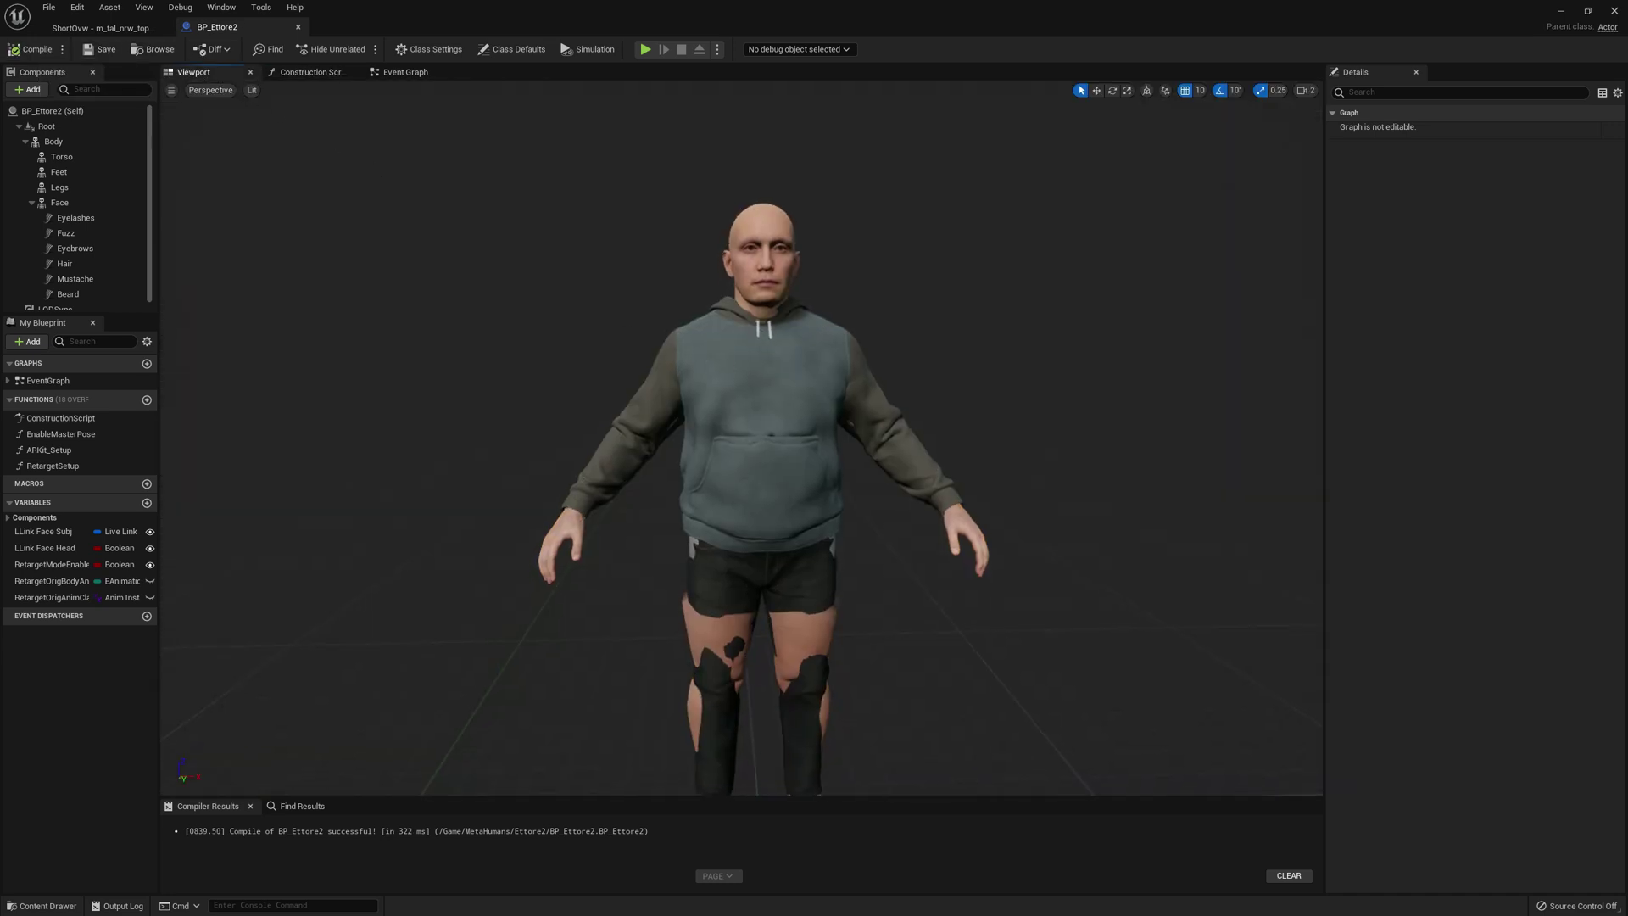
{"action": "right_click_drag", "start_coordinate": [611, 424], "coordinate": [1035, 441]}
{"action": "right_click_drag", "start_coordinate": [741, 438], "coordinate": [594, 437]}
{"action": "left_click_drag", "start_coordinate": [593, 258], "coordinate": [356, 283]}
{"action": "left_click", "coordinate": [61, 157]}
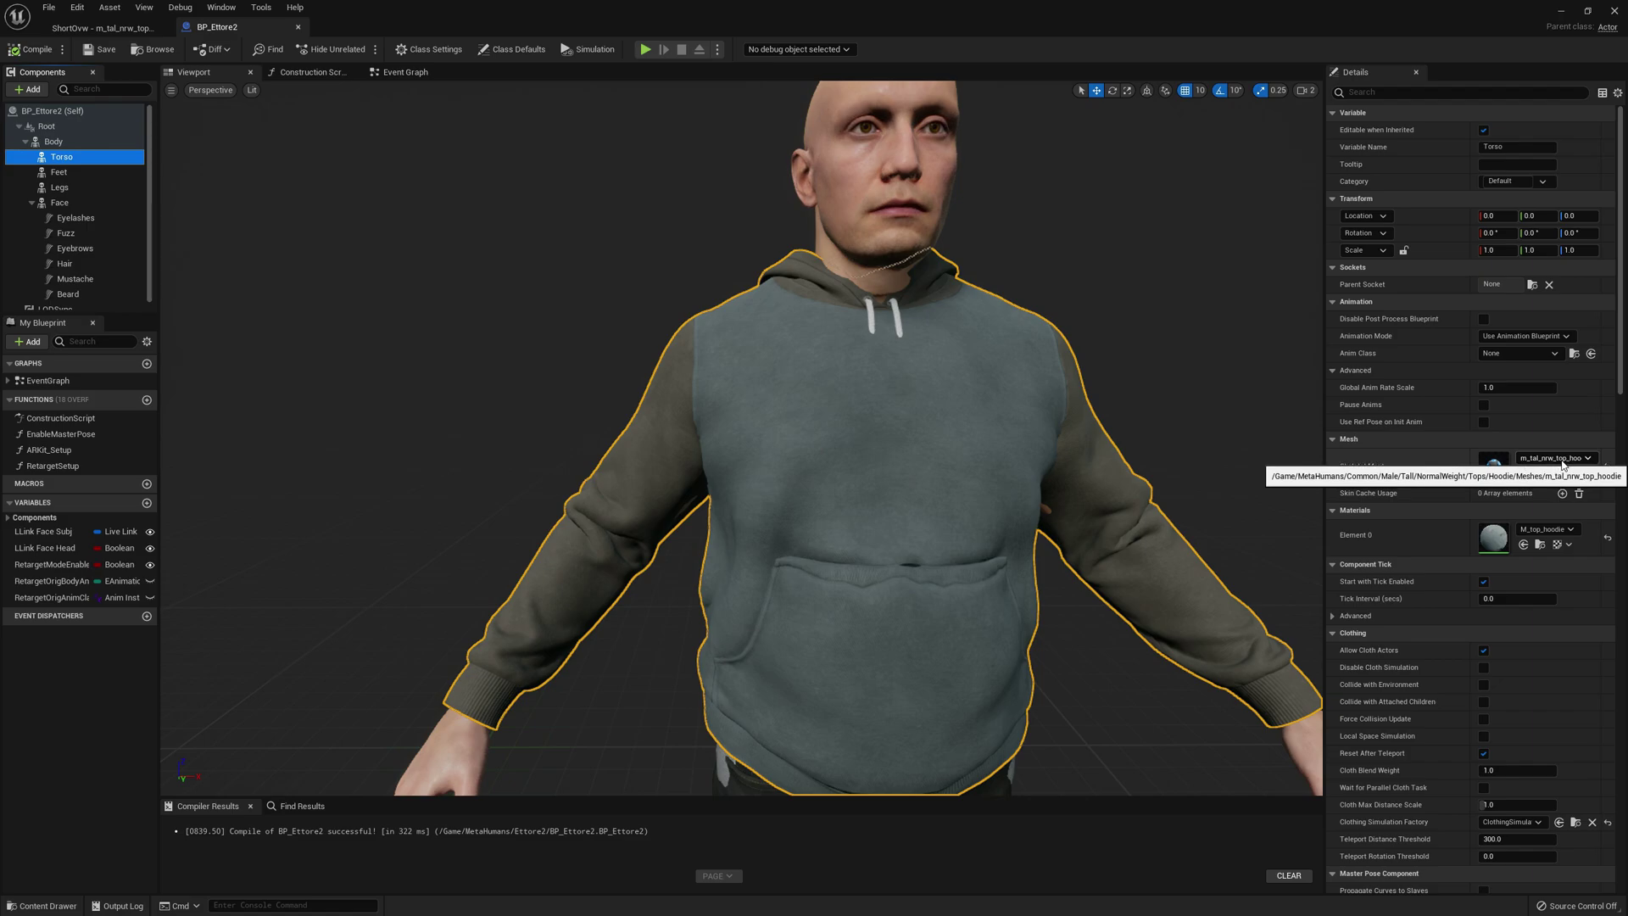
{"action": "key", "text": "s"}
{"action": "right_click_drag", "start_coordinate": [1237, 445], "coordinate": [1319, 437]}
{"action": "key", "text": "a"}
{"action": "right_click_drag", "start_coordinate": [942, 381], "coordinate": [763, 388]}
{"action": "key", "text": "d"}
{"action": "key", "text": "s"}
{"action": "key", "text": "a"}
{"action": "right_click_drag", "start_coordinate": [1170, 458], "coordinate": [1105, 458]}
{"action": "key", "text": "w"}
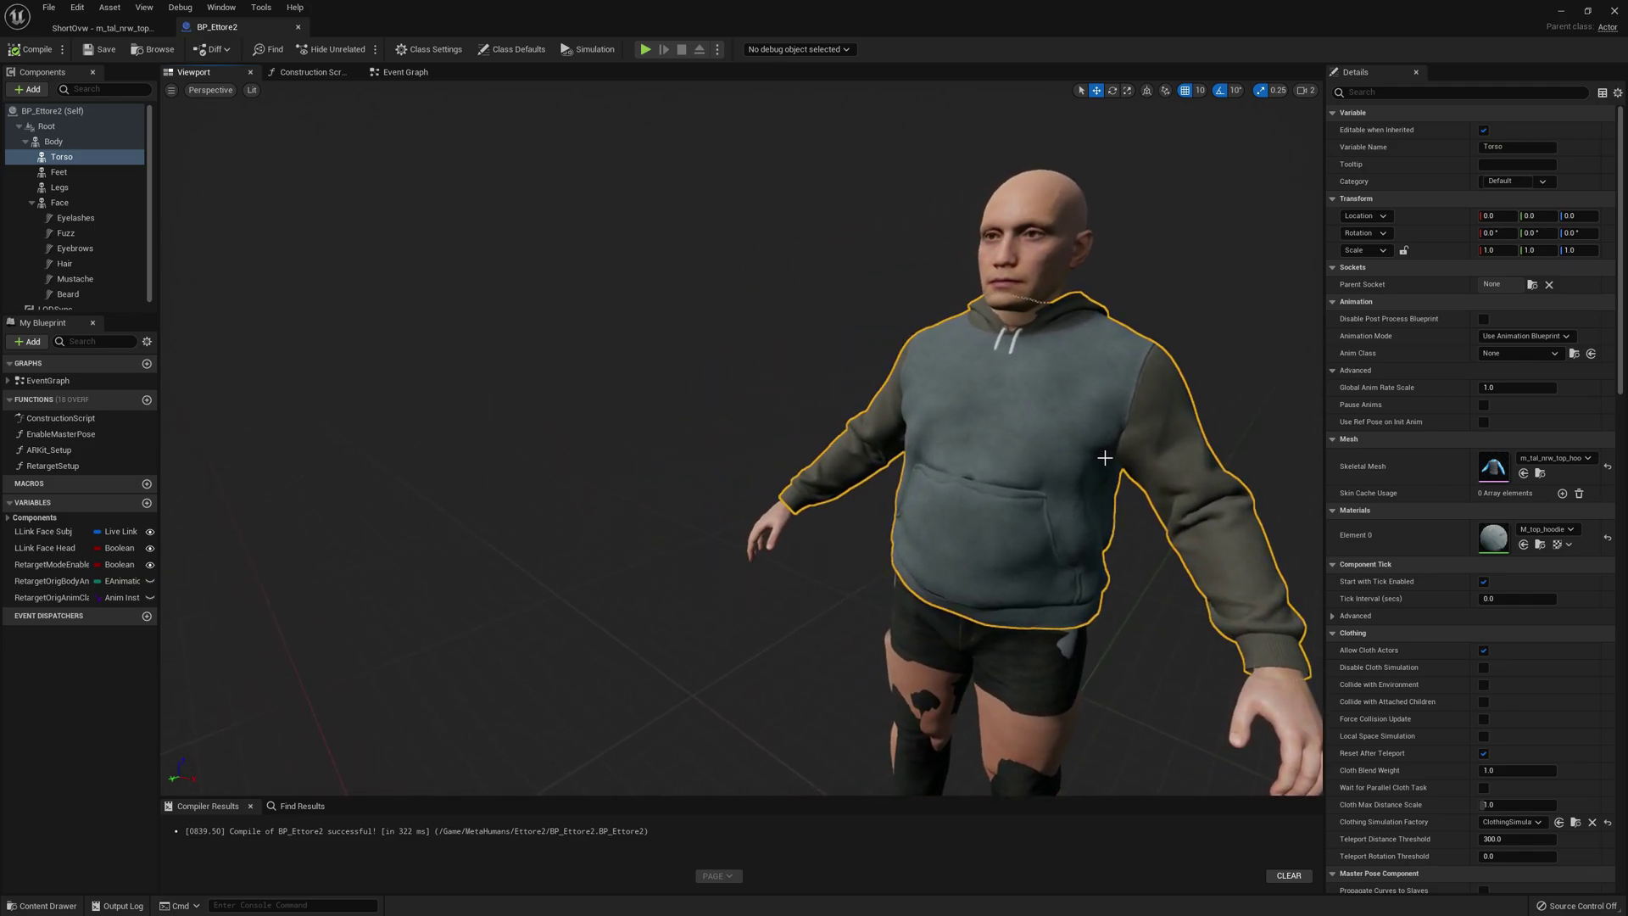